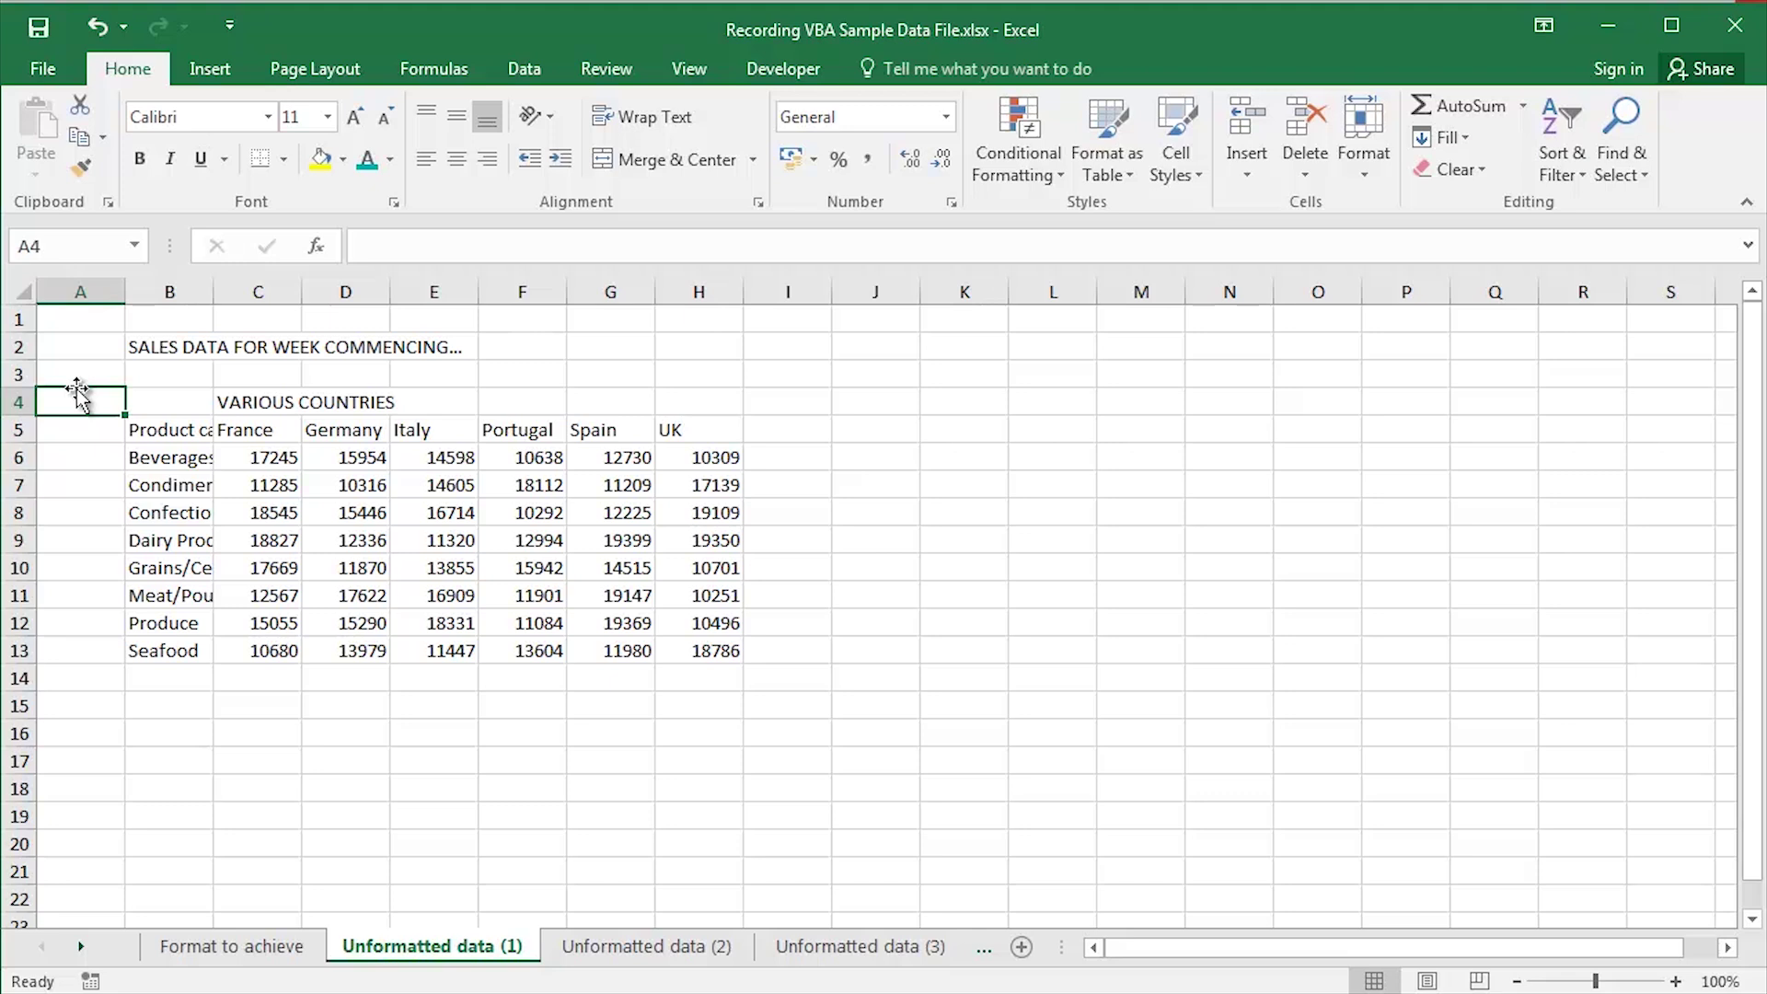
Step: Switch to the Unformatted data (2) sheet after a glance at sheet (3)
left_click(687, 948)
left_click(793, 957)
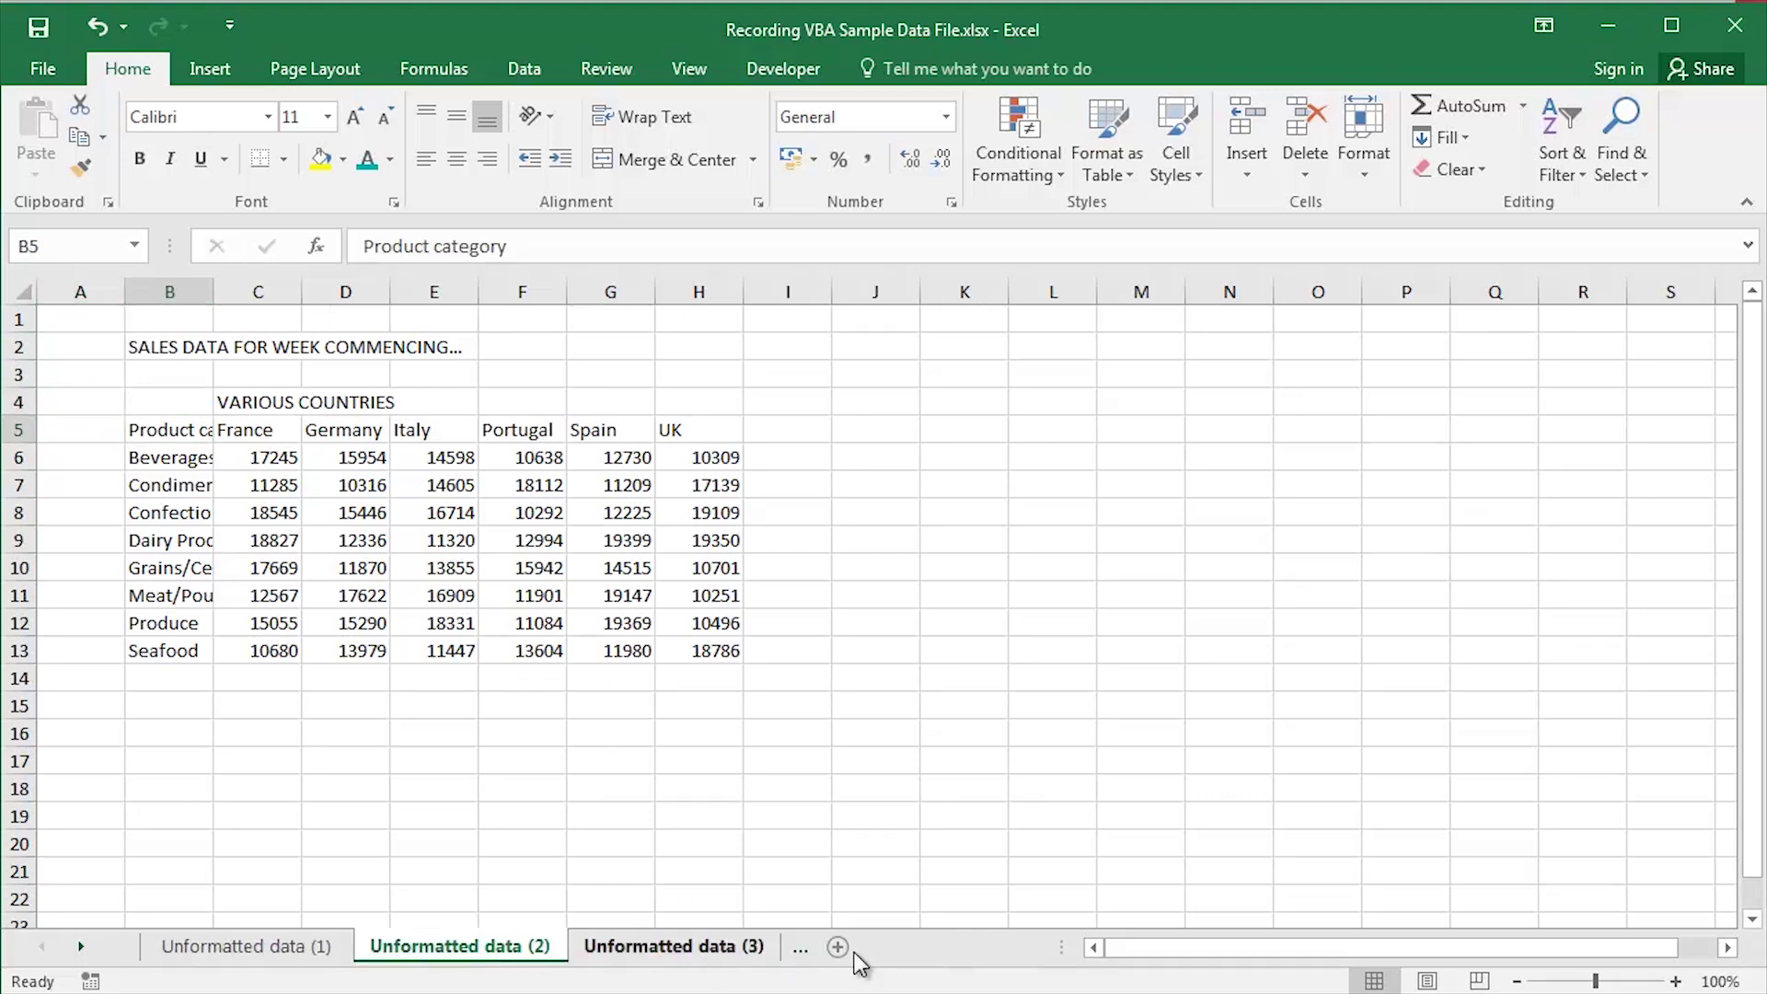
left_click(500, 953)
Step: Highlight figures C6:H13, row 5 country headings, category names and the row 2 title, noting truncated Meat/Poultry
left_click_drag(263, 457, 737, 655)
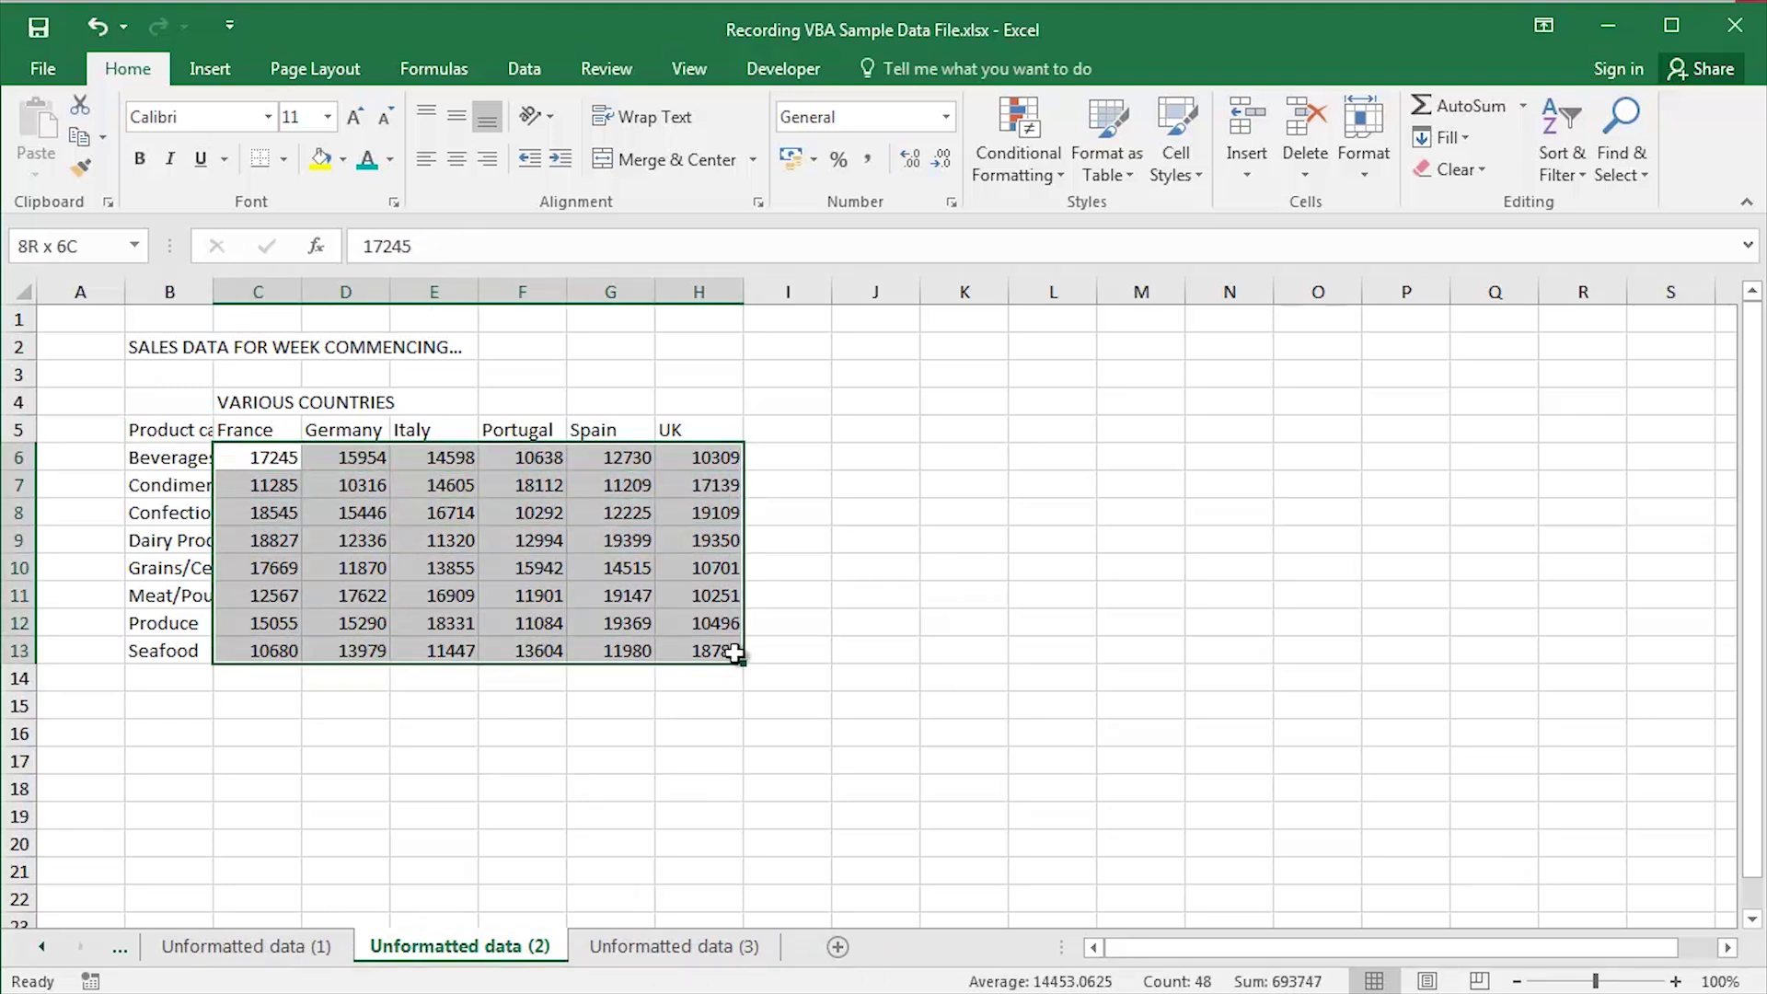
left_click_drag(257, 429, 695, 430)
left_click_drag(165, 457, 185, 646)
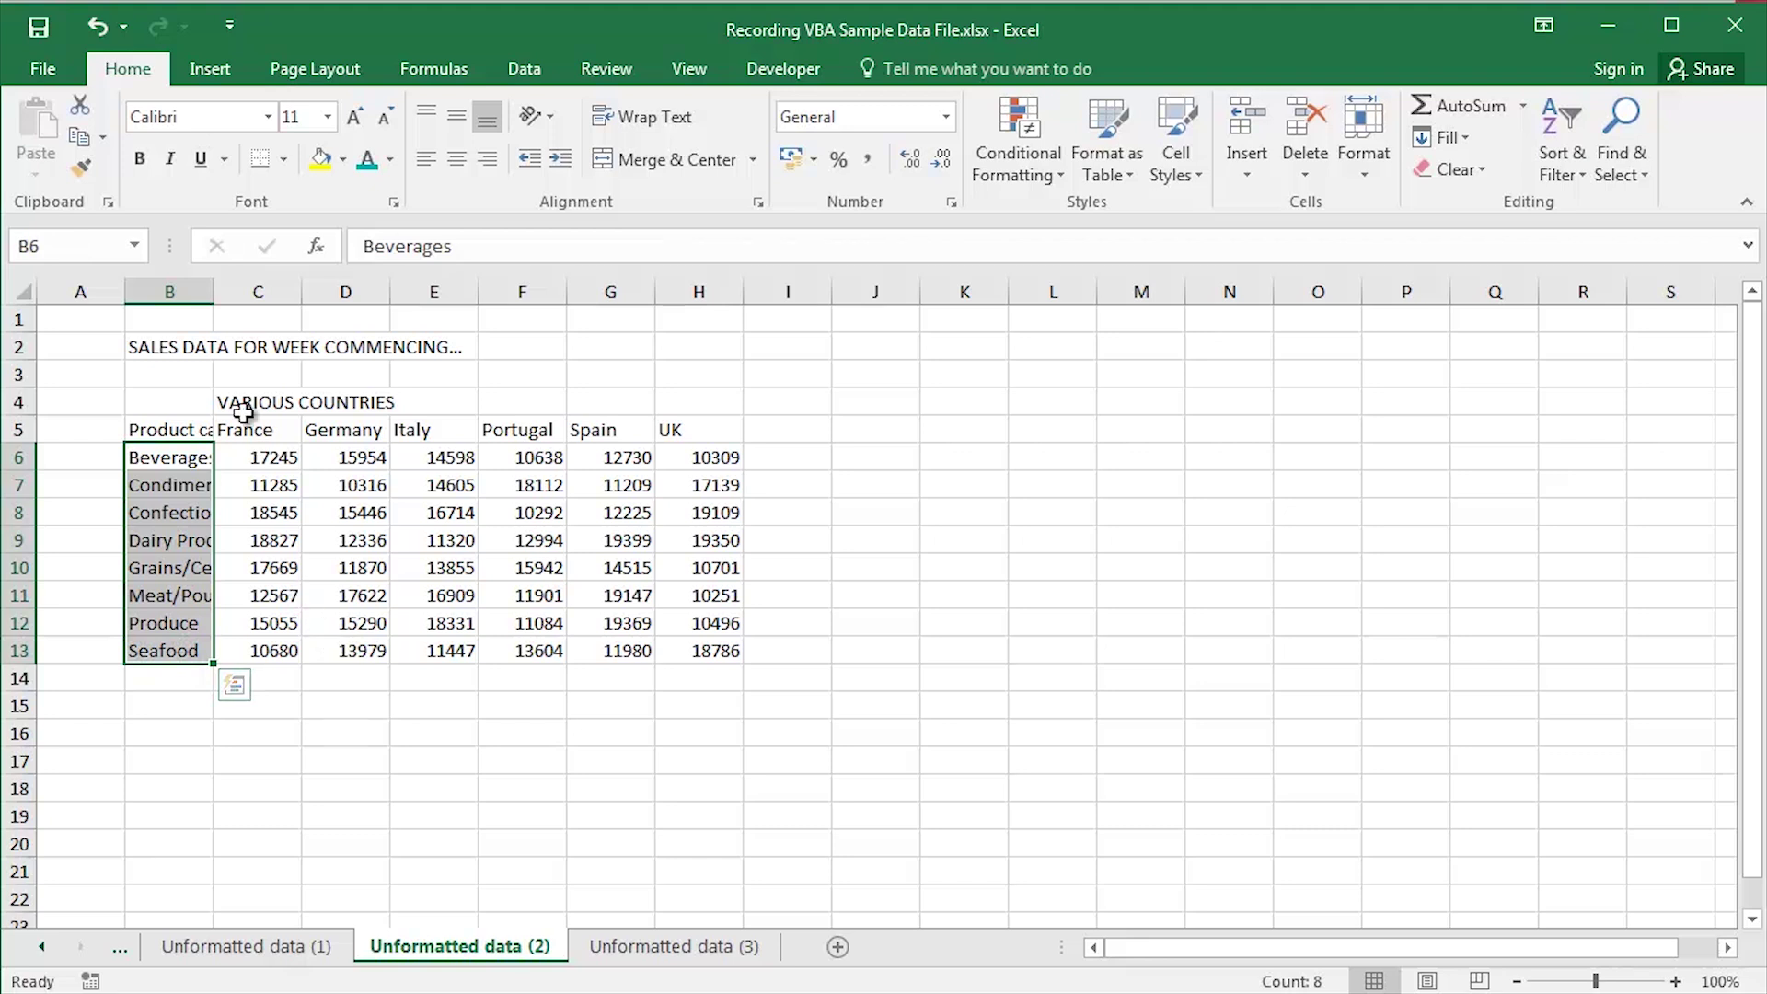
left_click_drag(179, 347, 688, 361)
left_click(189, 602)
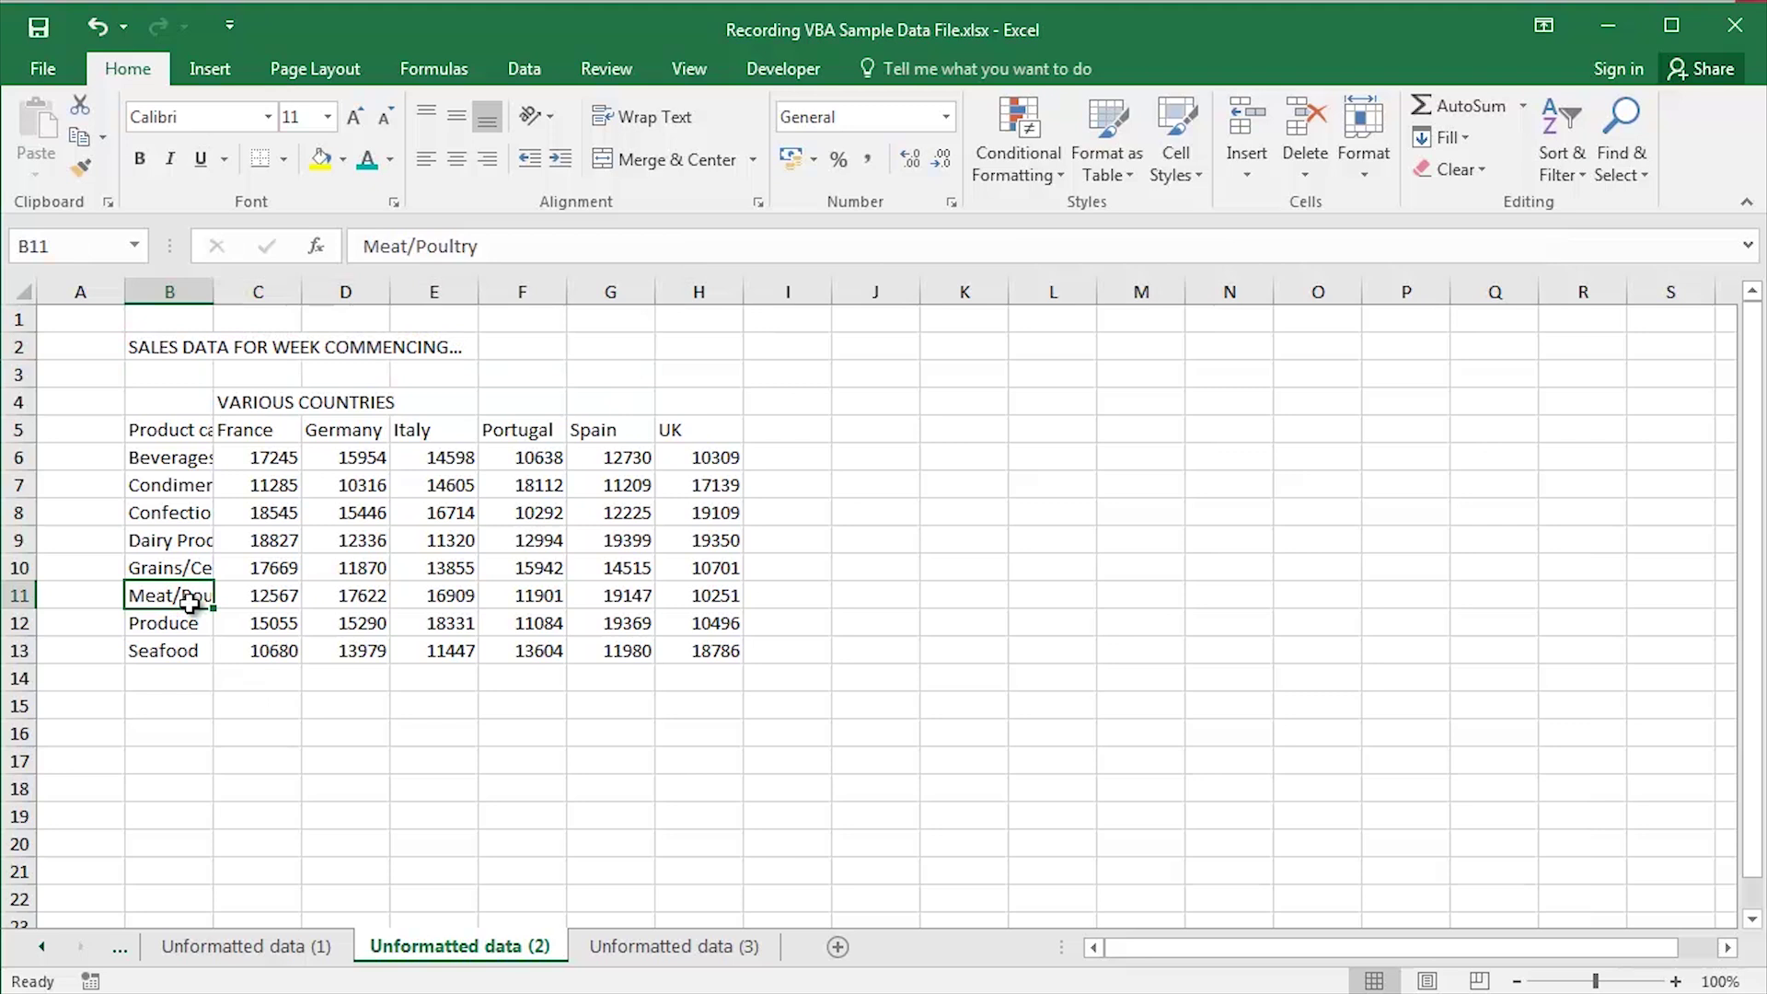
left_click(190, 681)
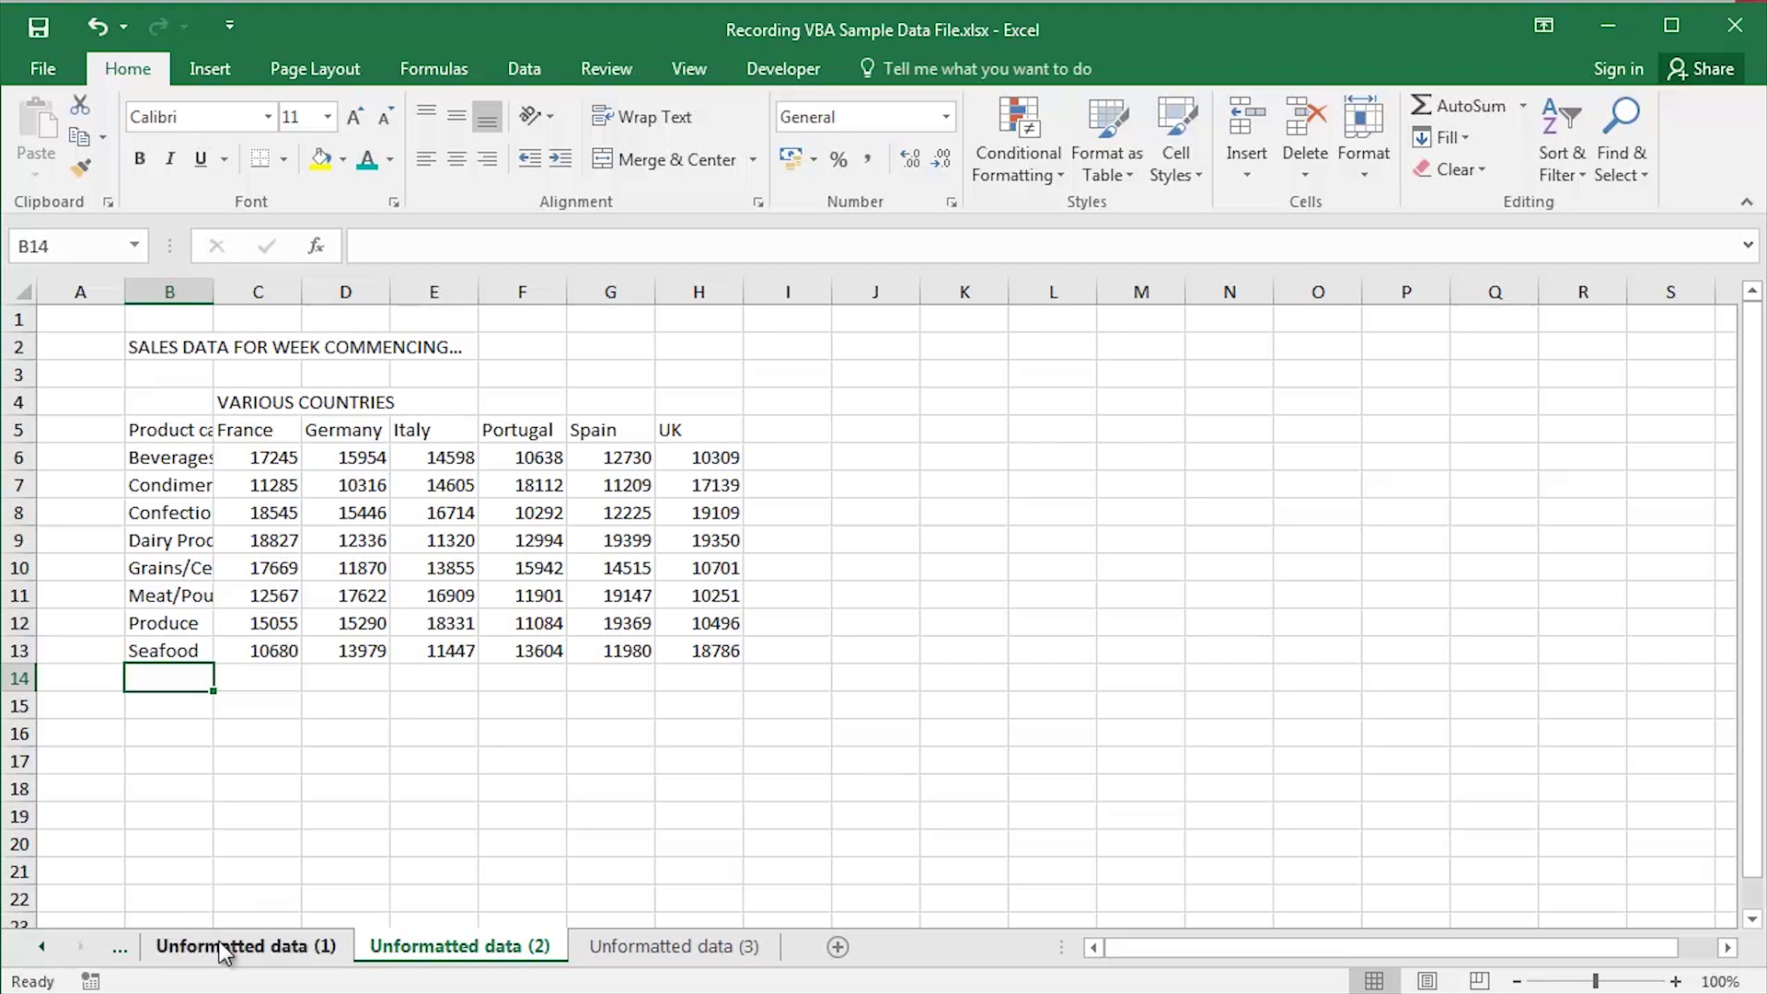
Step: Cycle through Format to achieve and Unformatted data (1)–(3) sheets, finishing on Unformatted data (1)
left_click(44, 947)
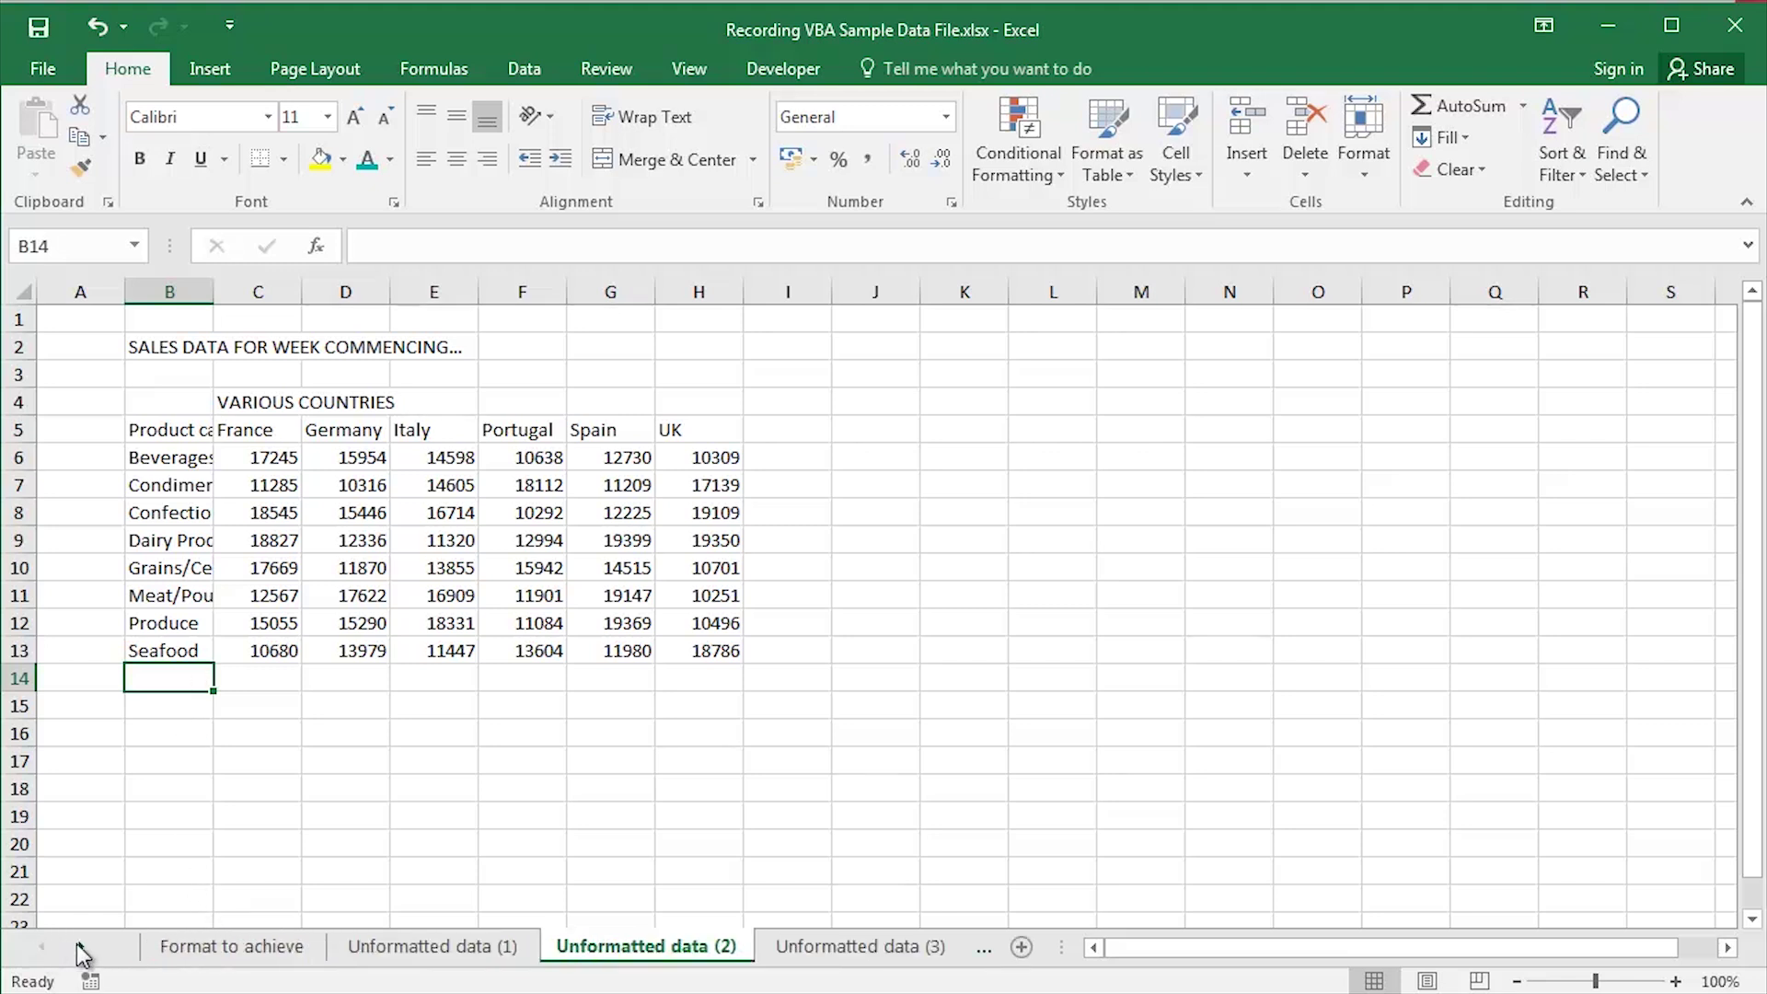
left_click(198, 947)
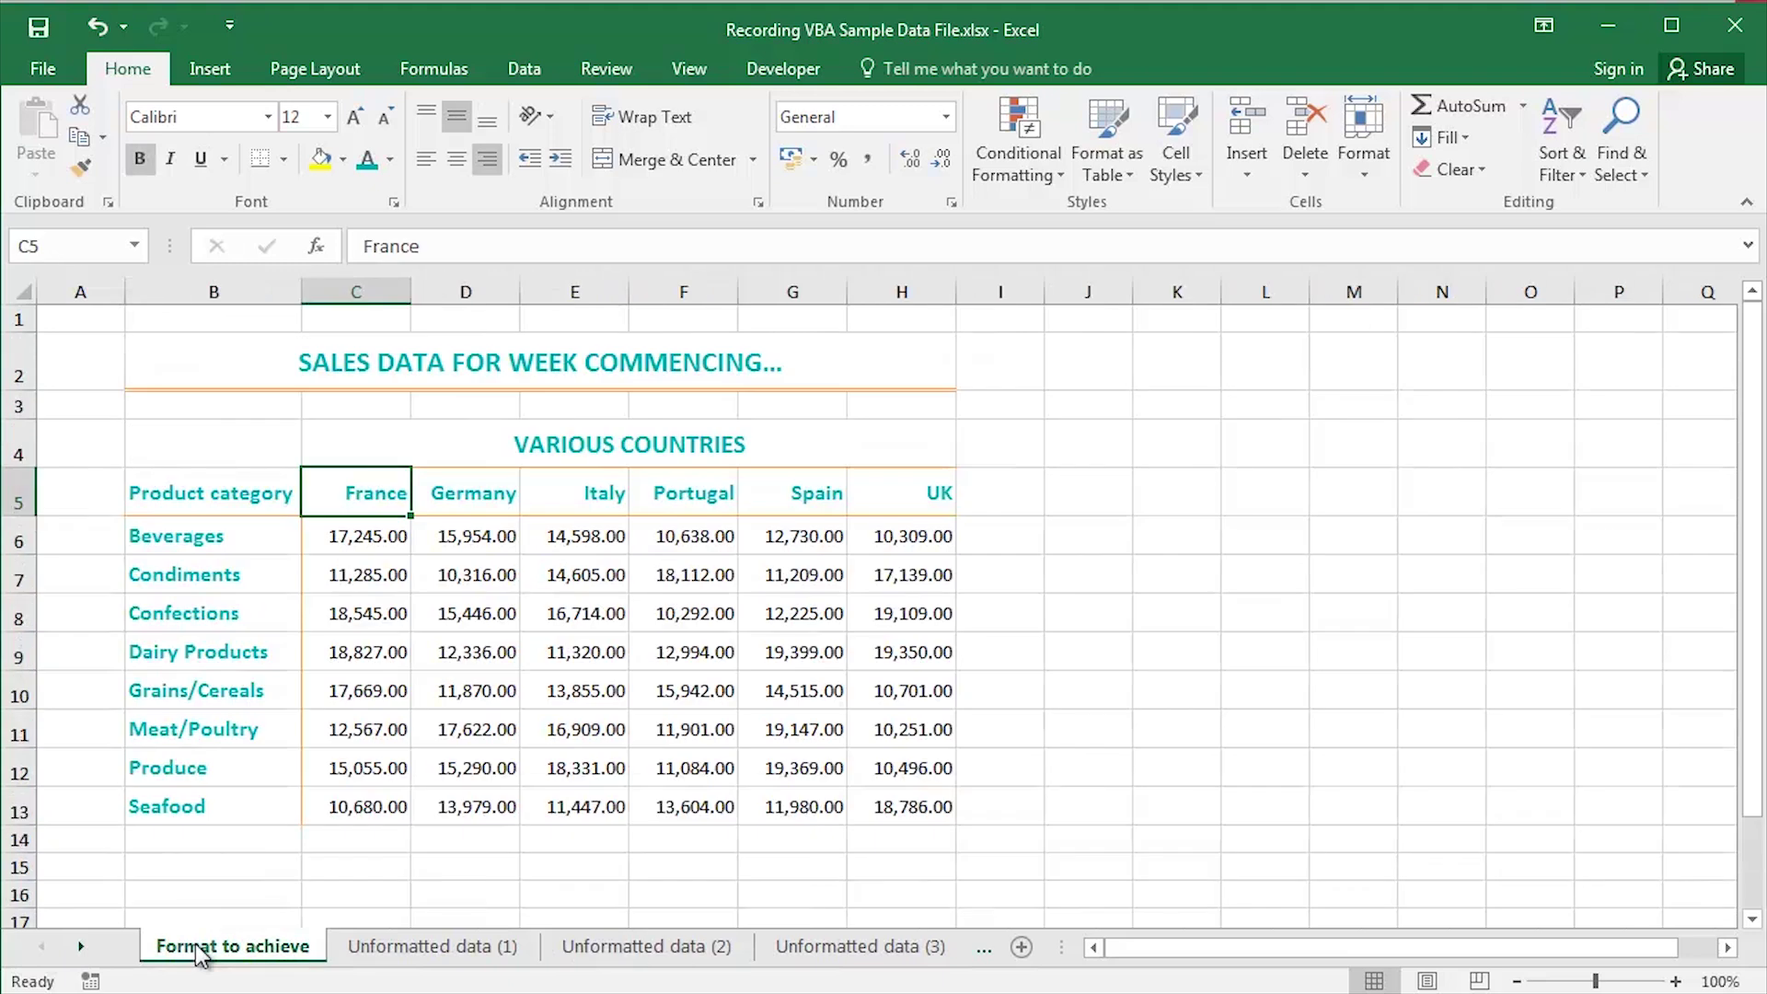
left_click(433, 947)
left_click(624, 948)
left_click(788, 948)
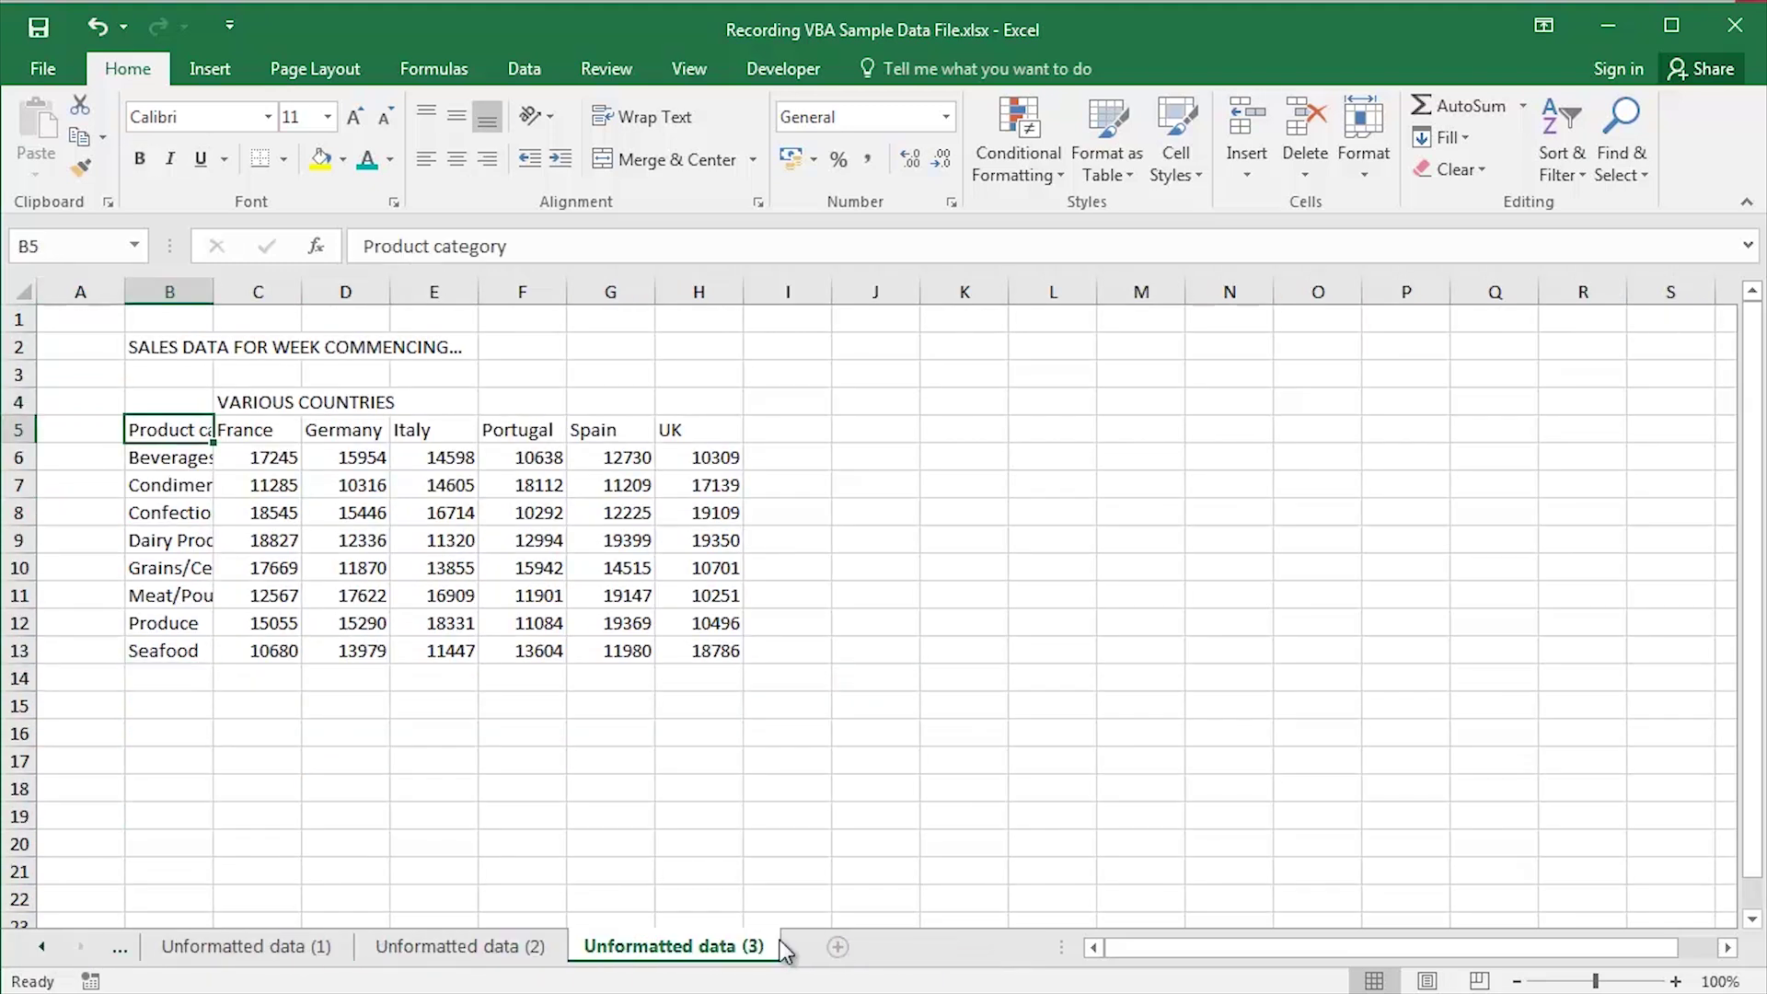
left_click(491, 948)
left_click(276, 948)
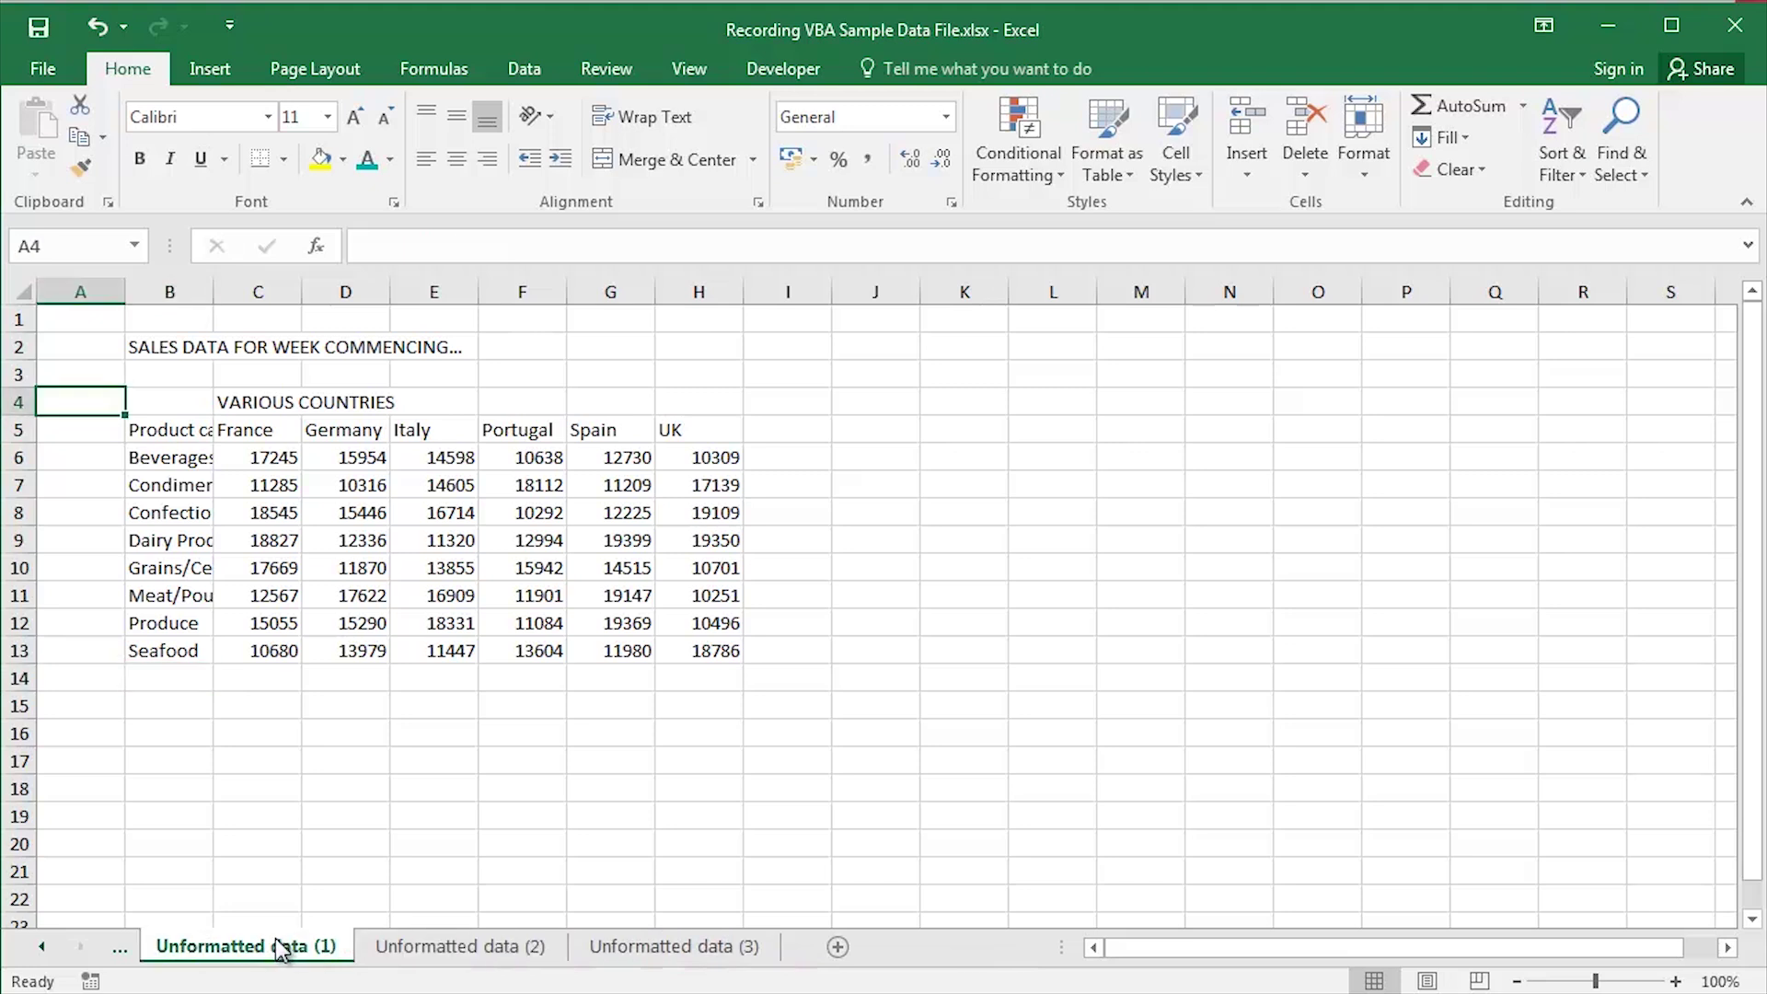
left_click(41, 948)
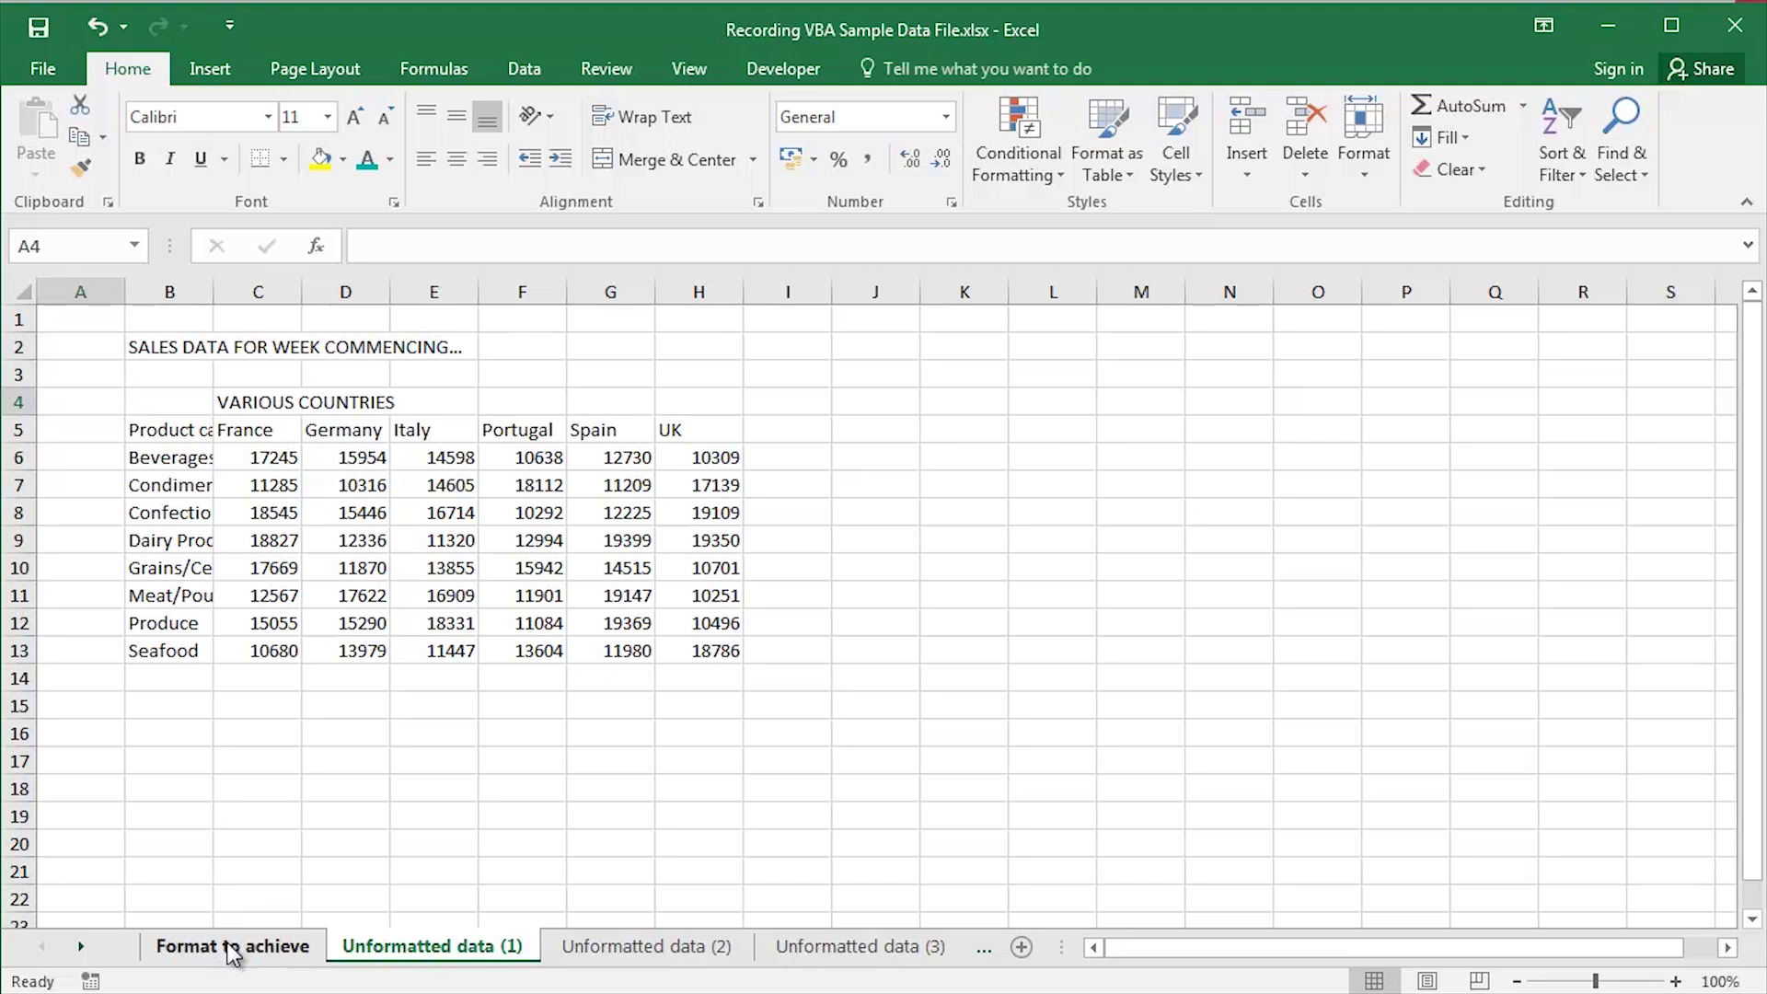
left_click(230, 948)
left_click(430, 947)
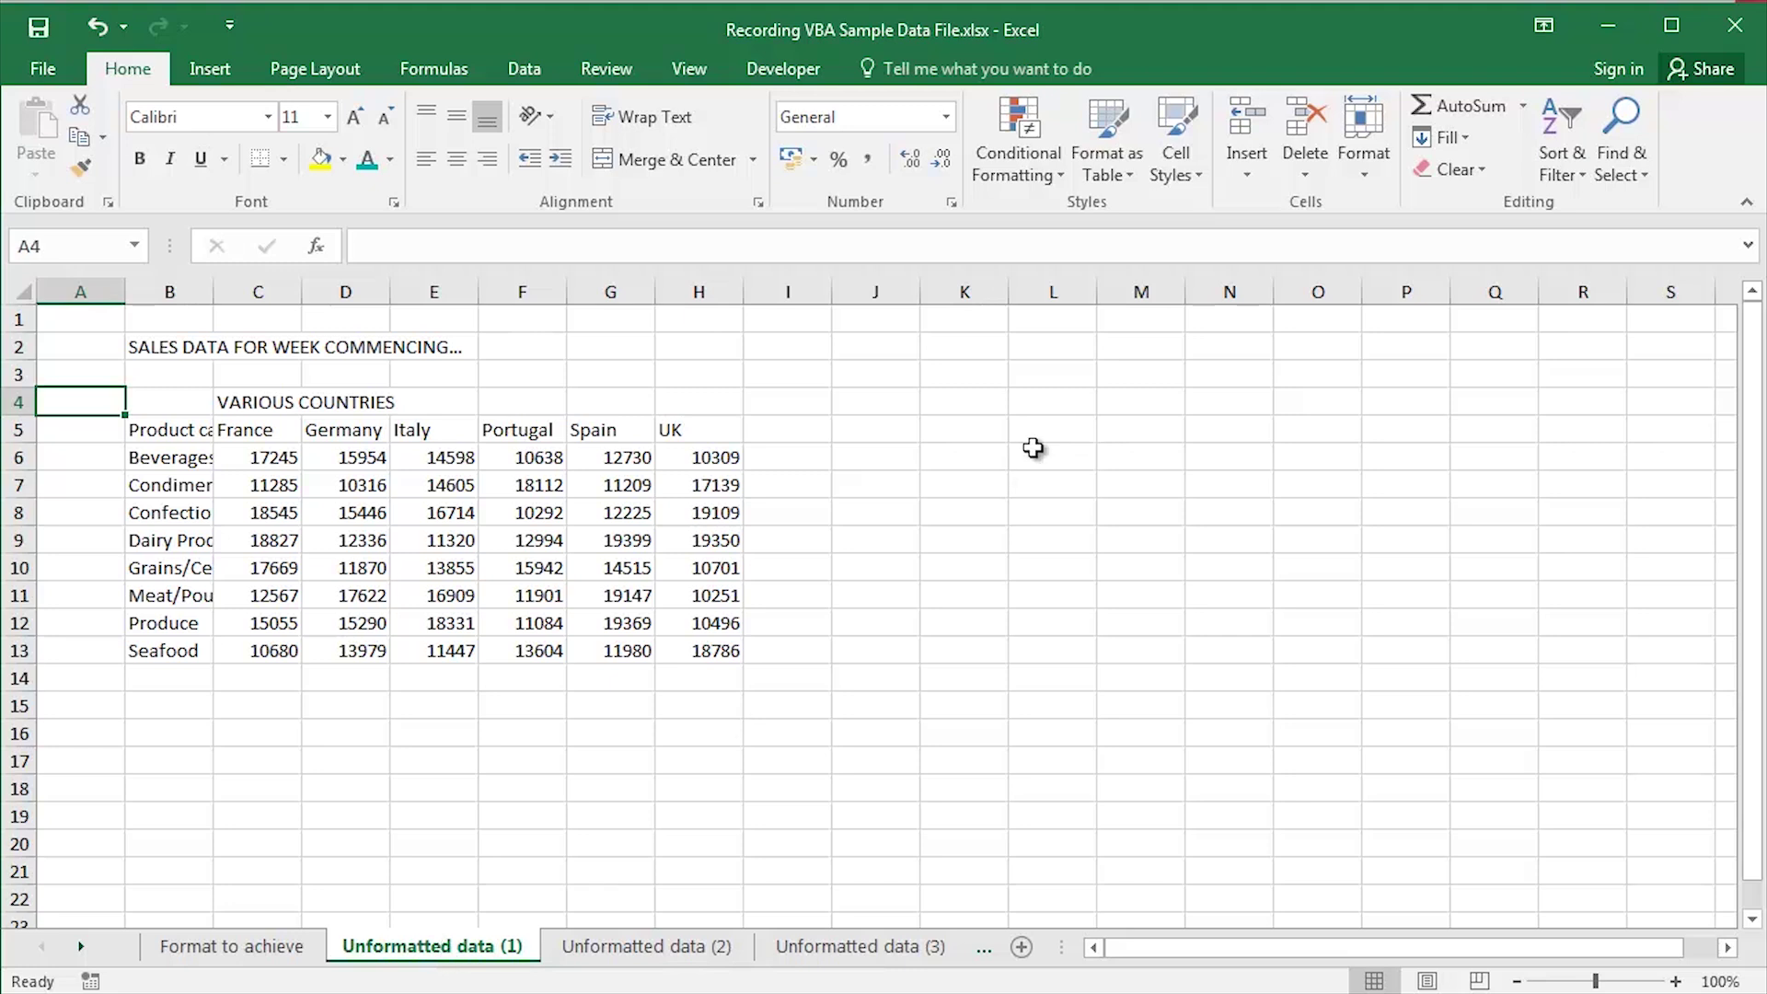
Step: Ensure Developer is ticked under File > Options > Customize Ribbon so its commands show
left_click(782, 68)
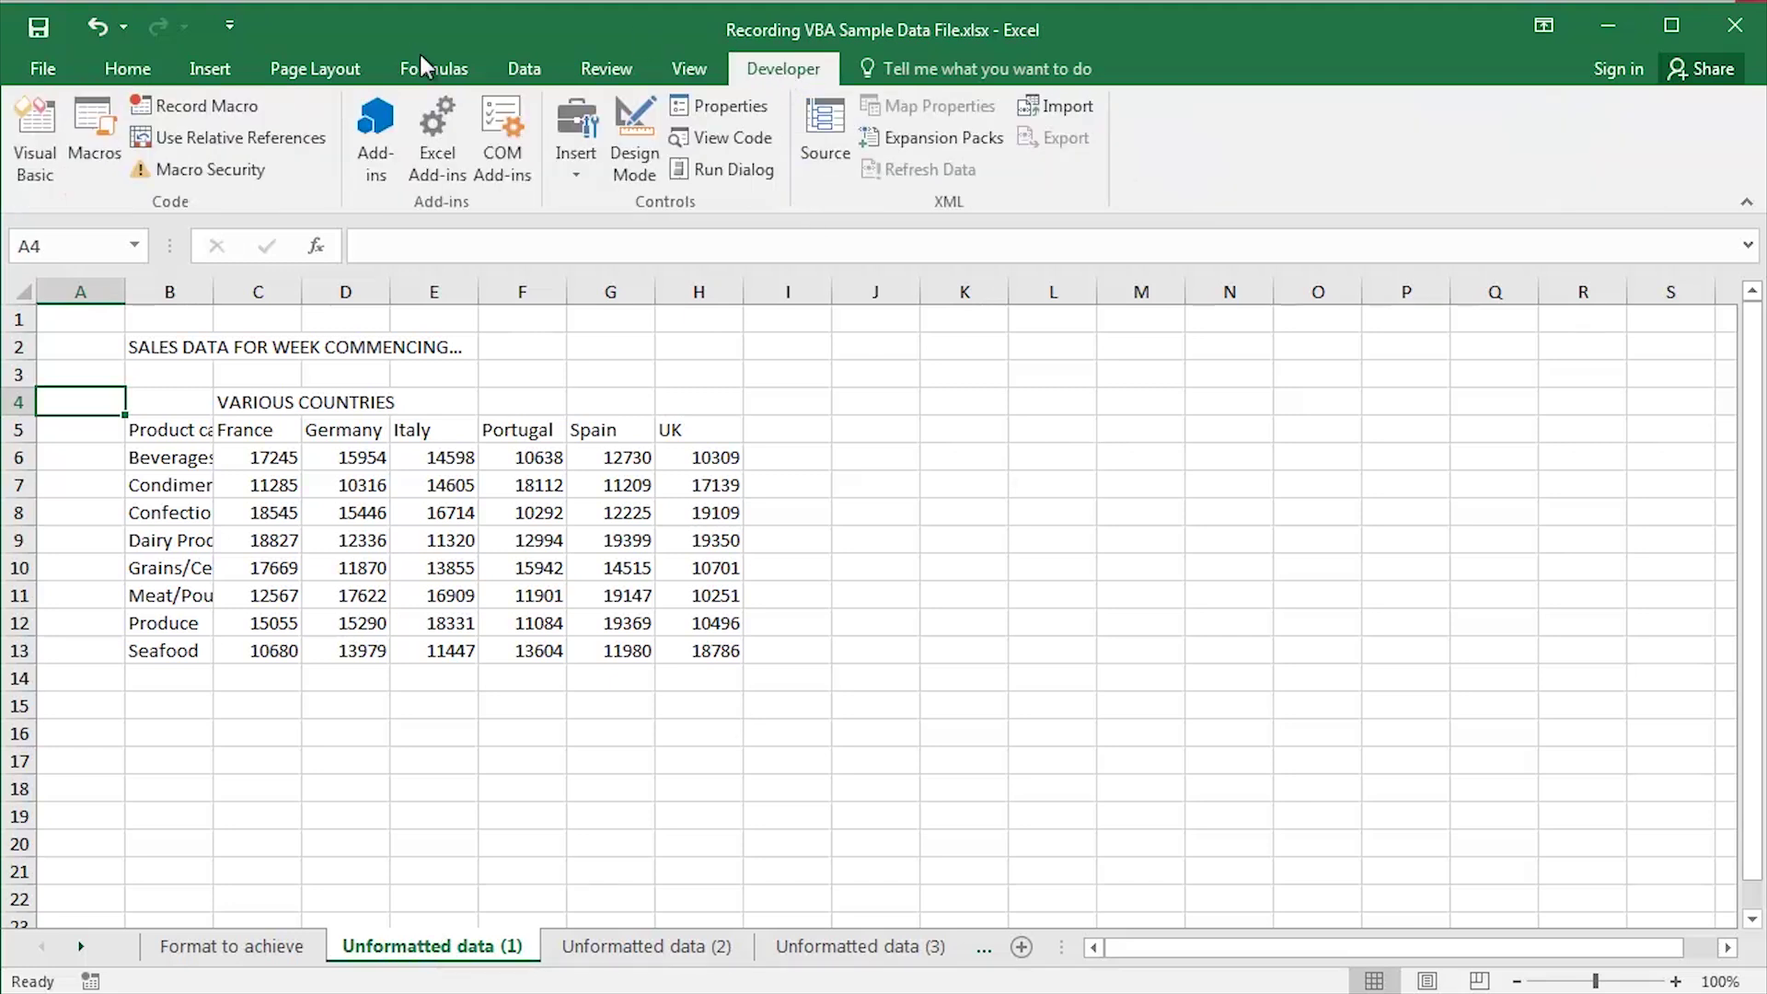
left_click(46, 70)
left_click(97, 799)
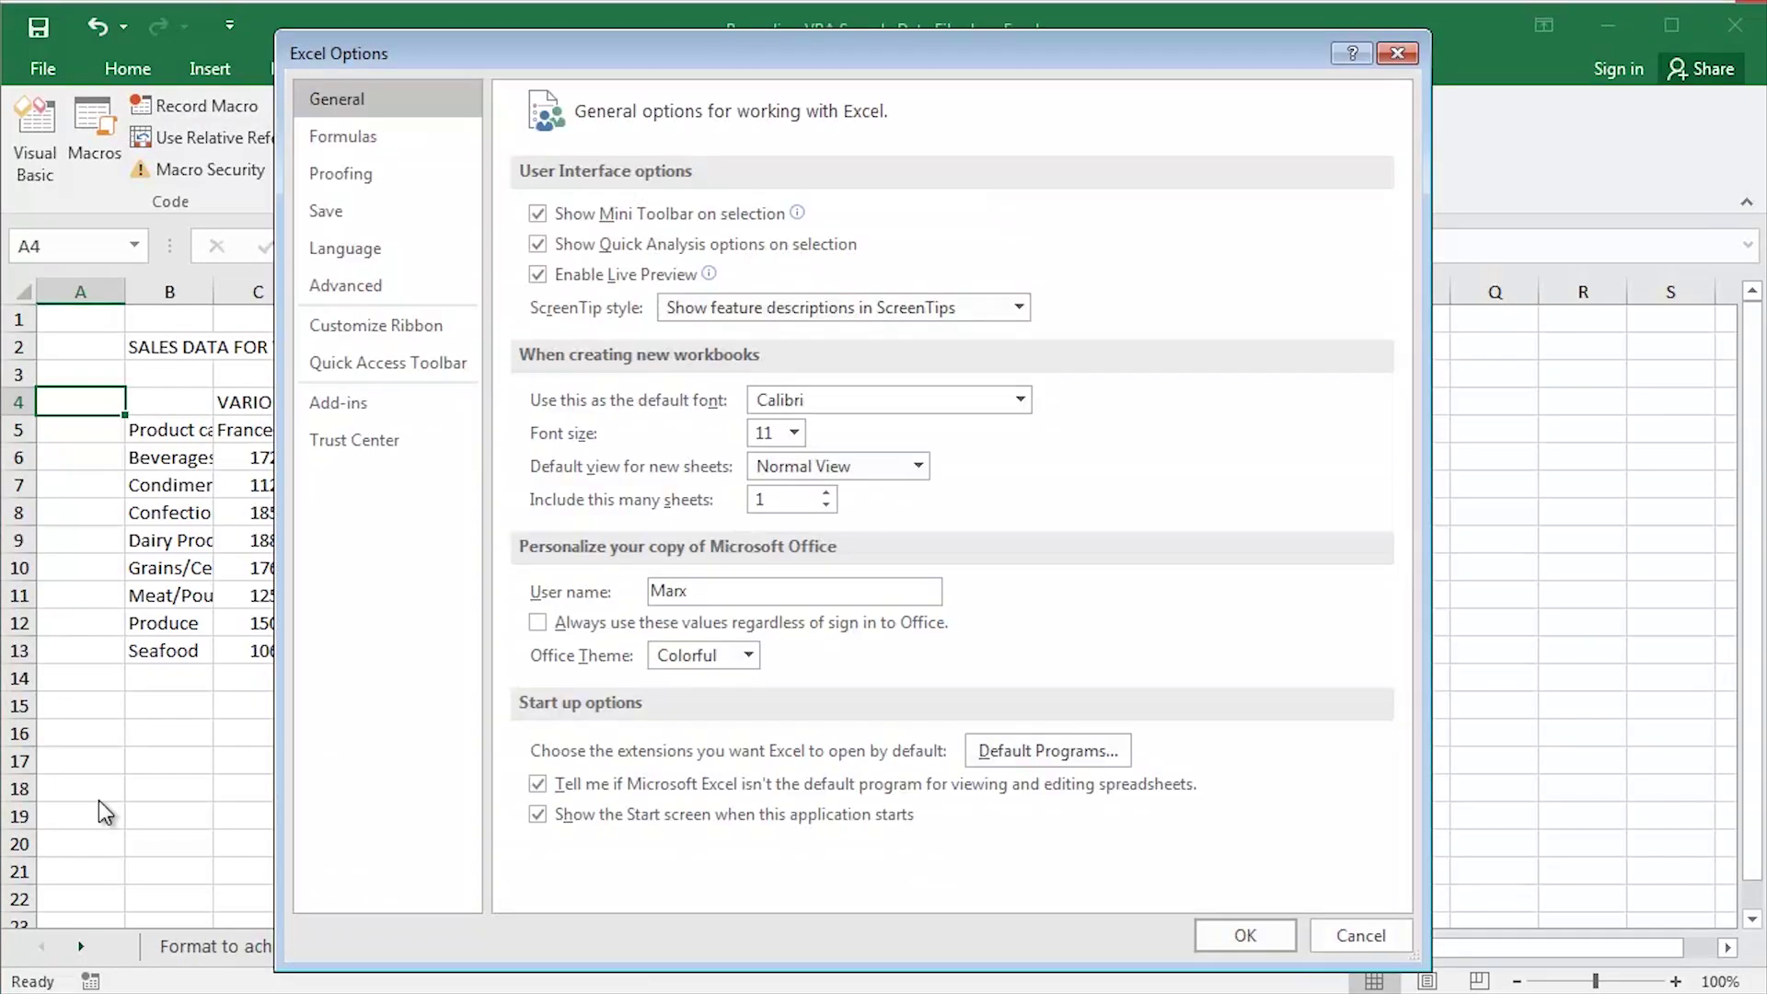
left_click(360, 327)
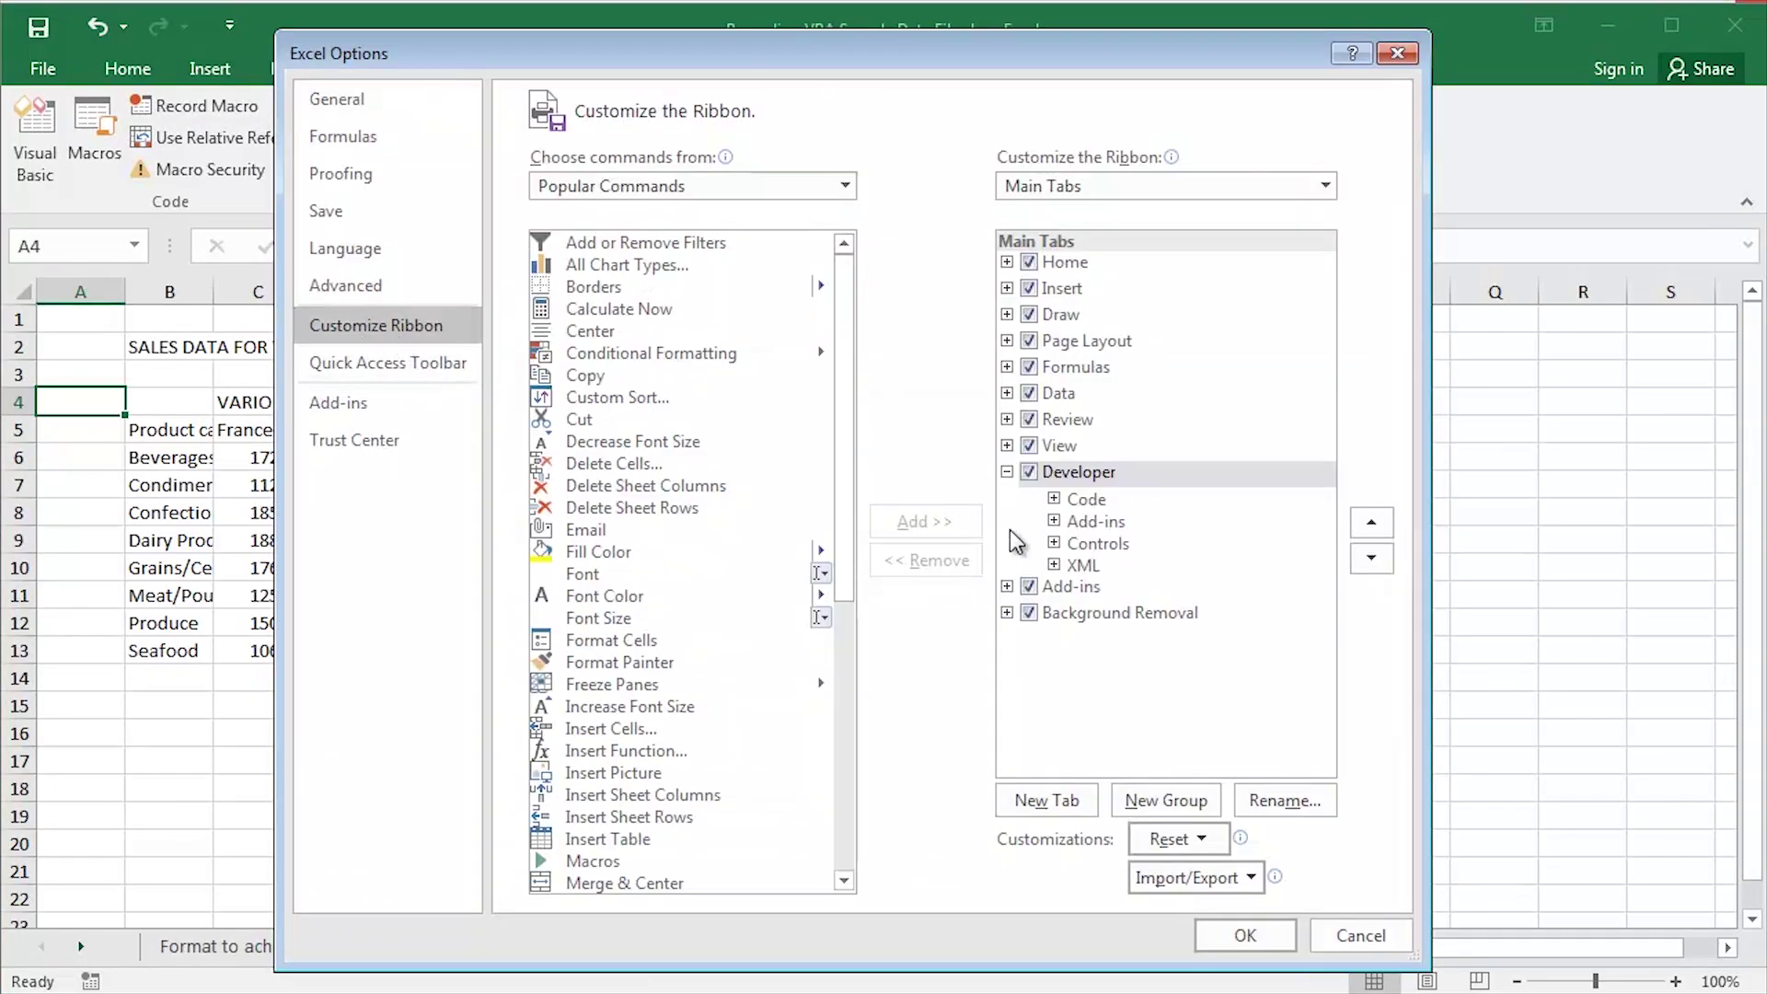
left_click(1028, 472)
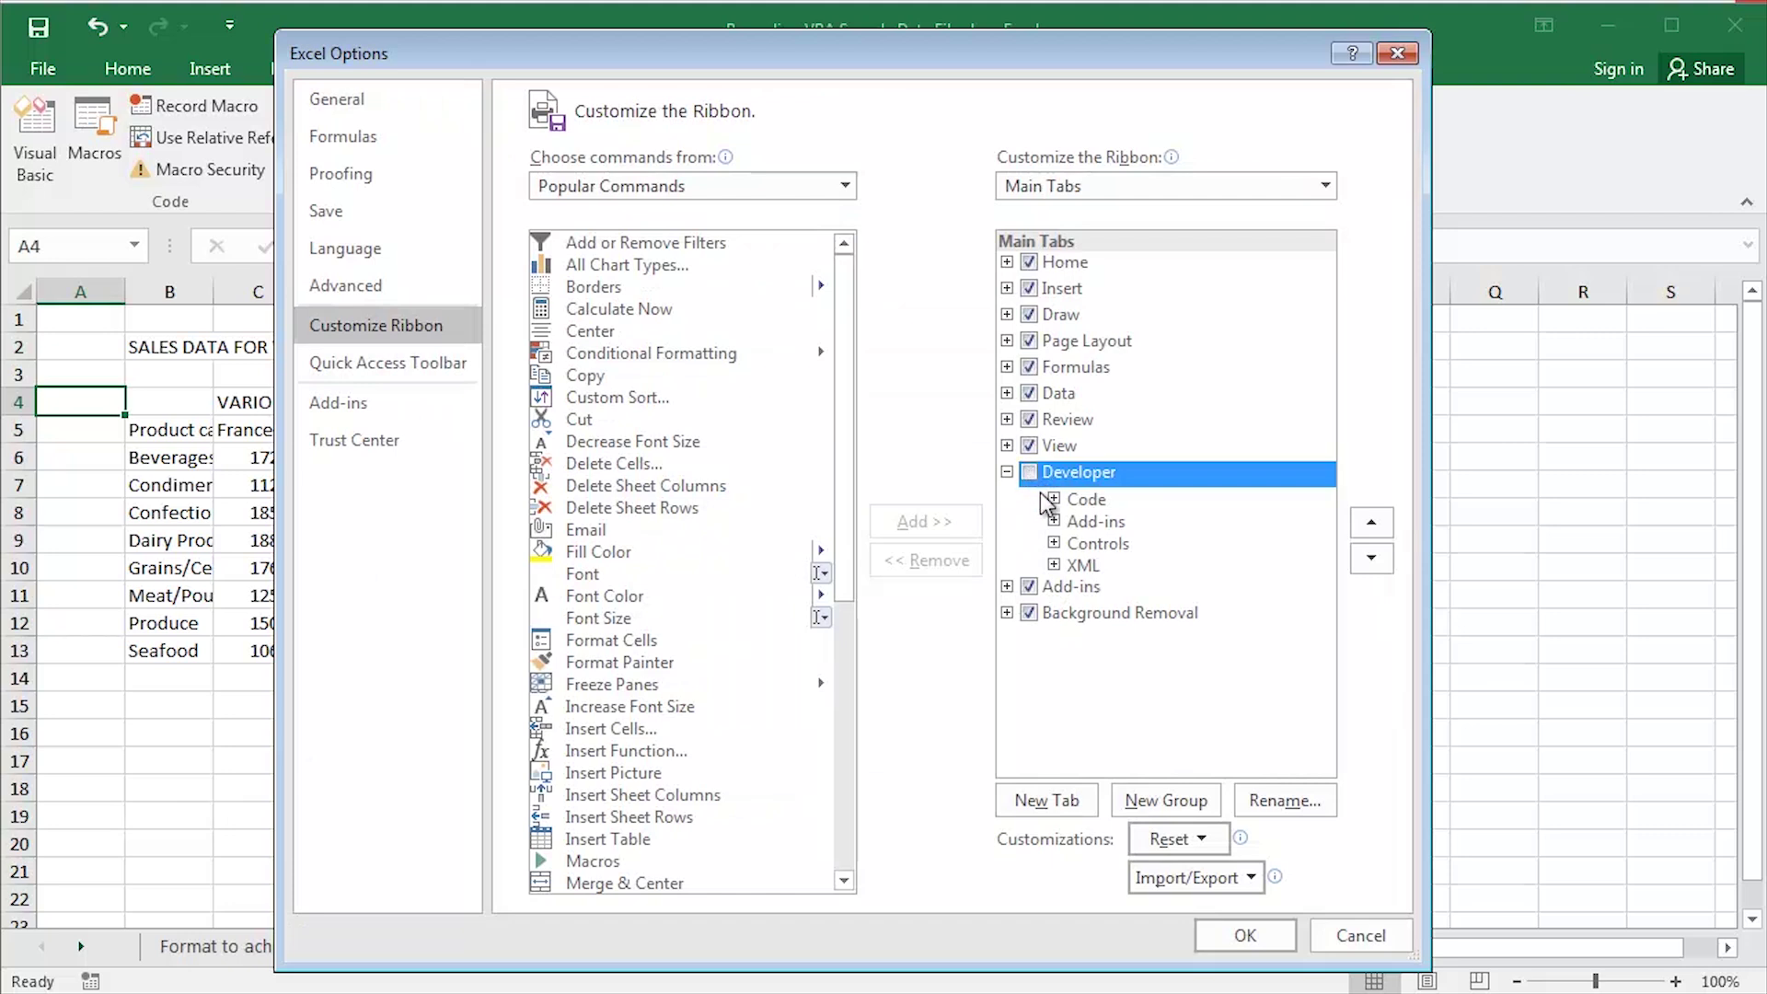
left_click(1279, 939)
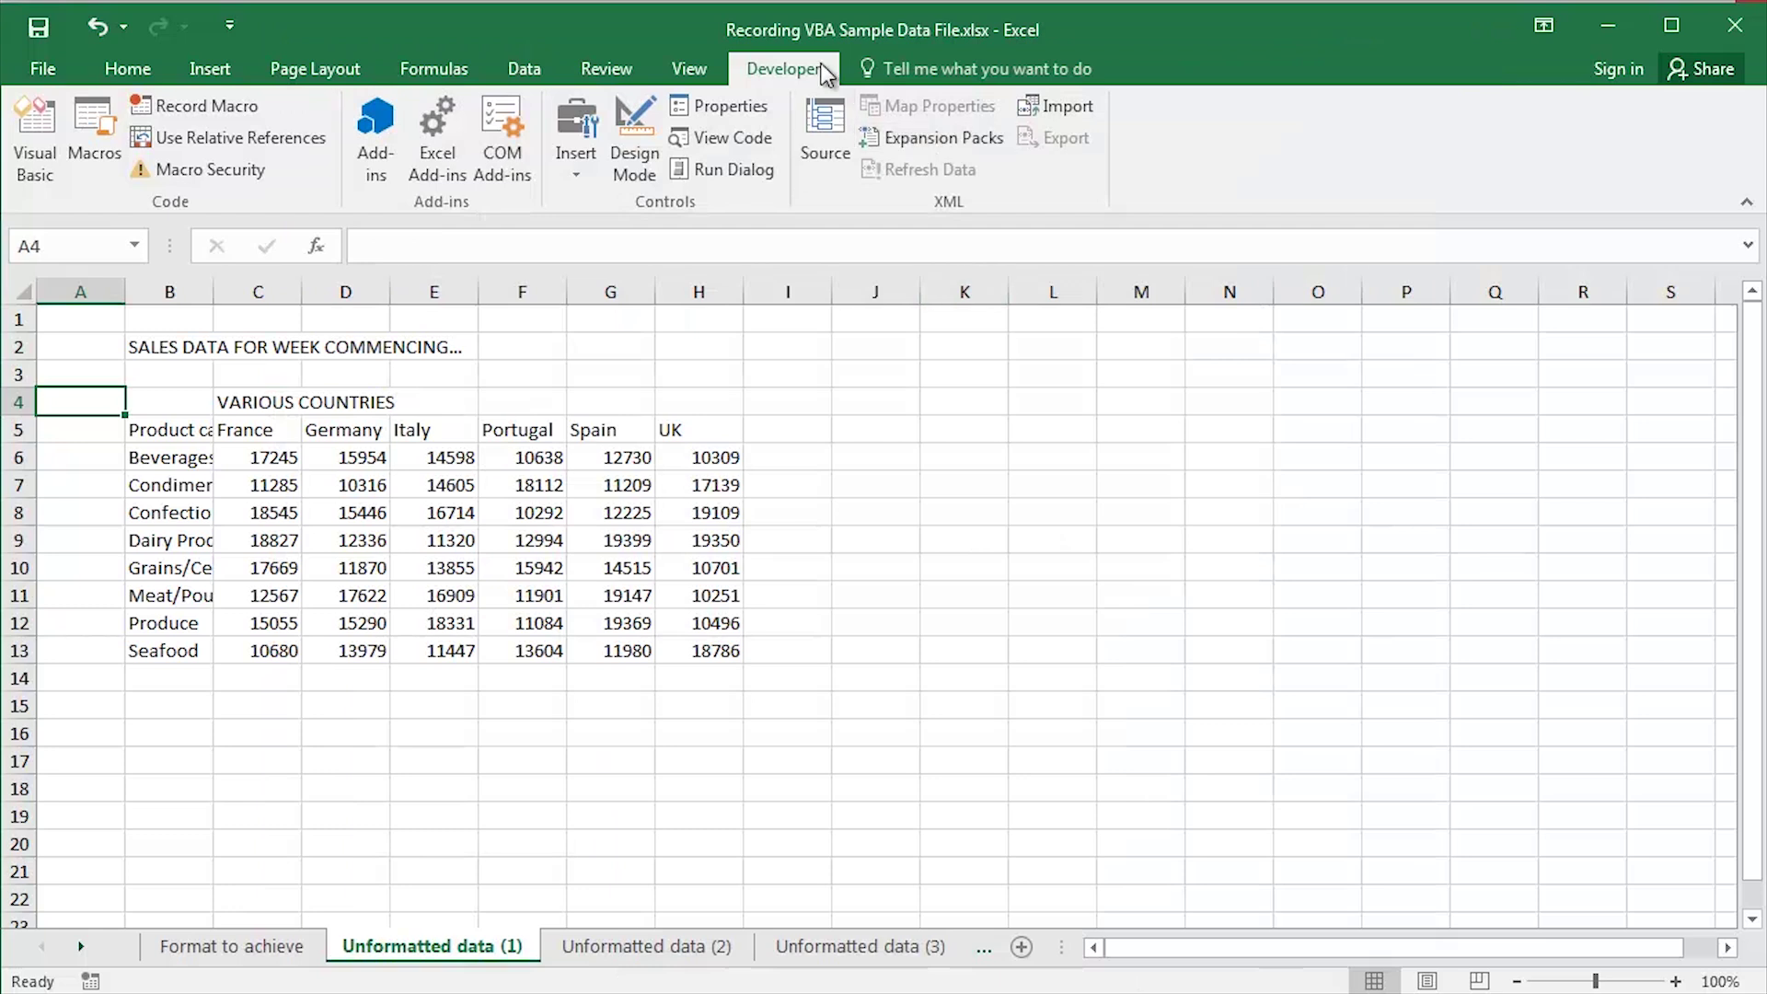
Step: Set up macro ApplyCustomFormats, shortcut Ctrl+Shift+Z, in This Workbook, described 'Applies custom table format'
left_click(234, 106)
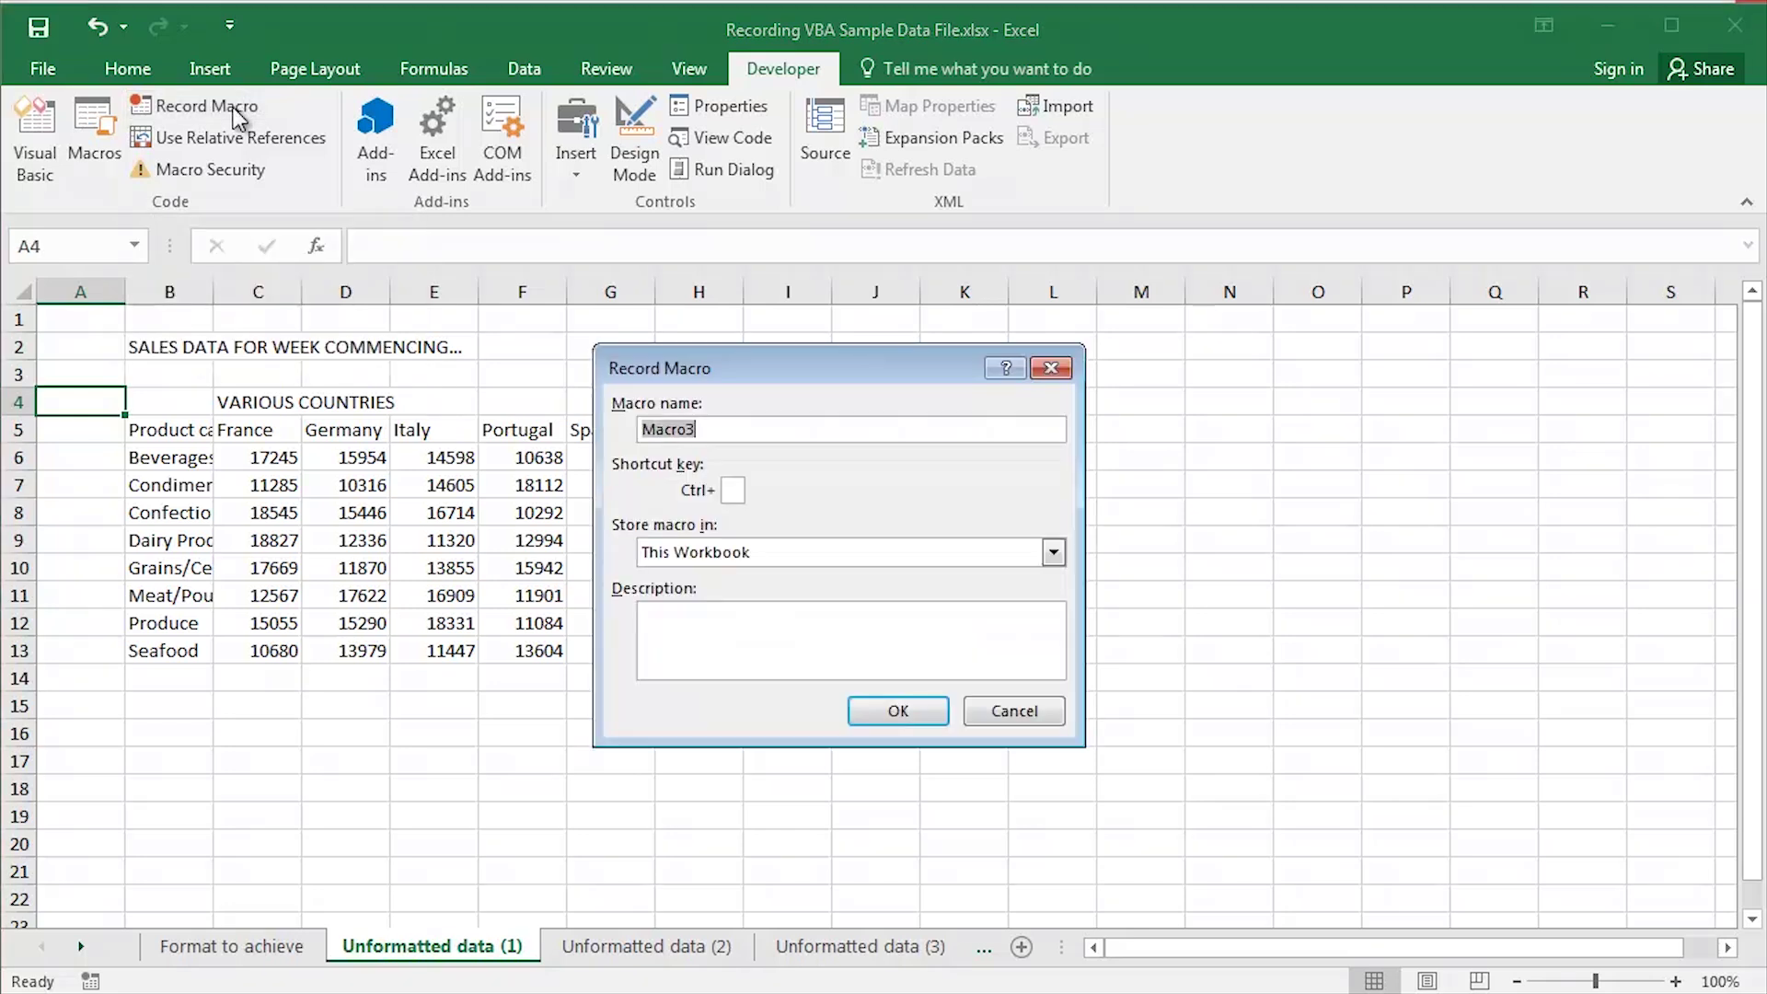
type("ApplyCustomFormats")
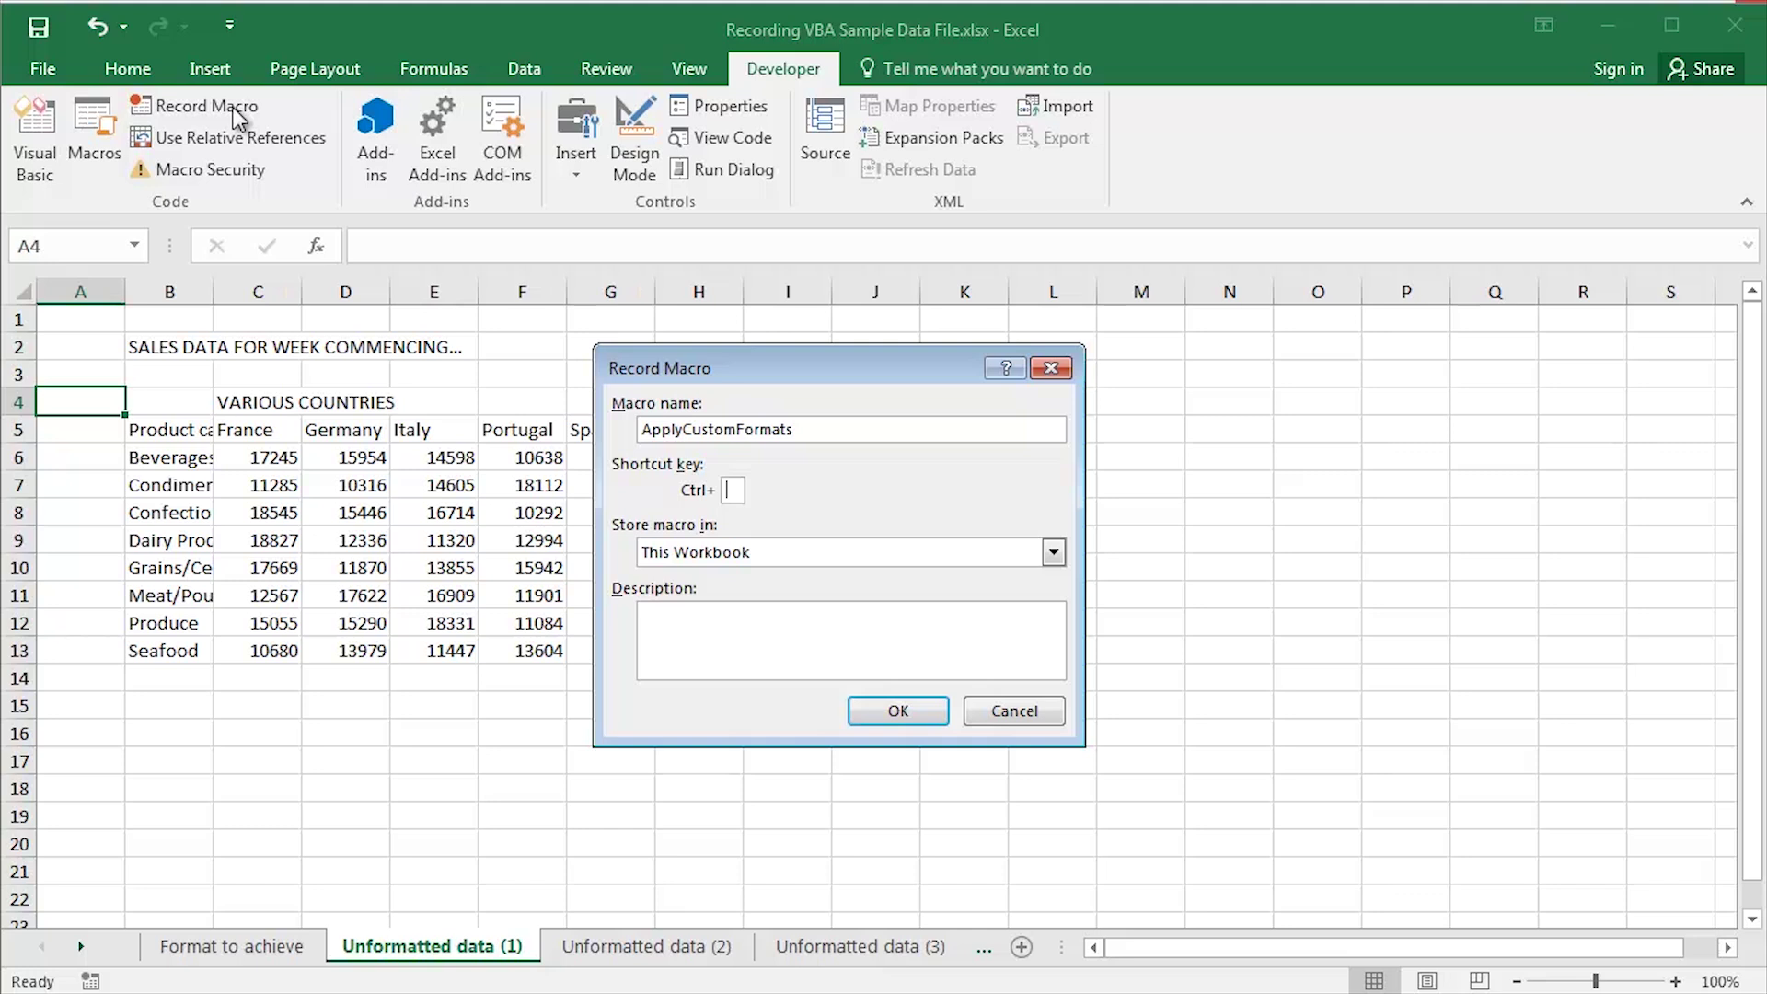
type("Z")
key("Tab")
key("Tab")
type("Applies")
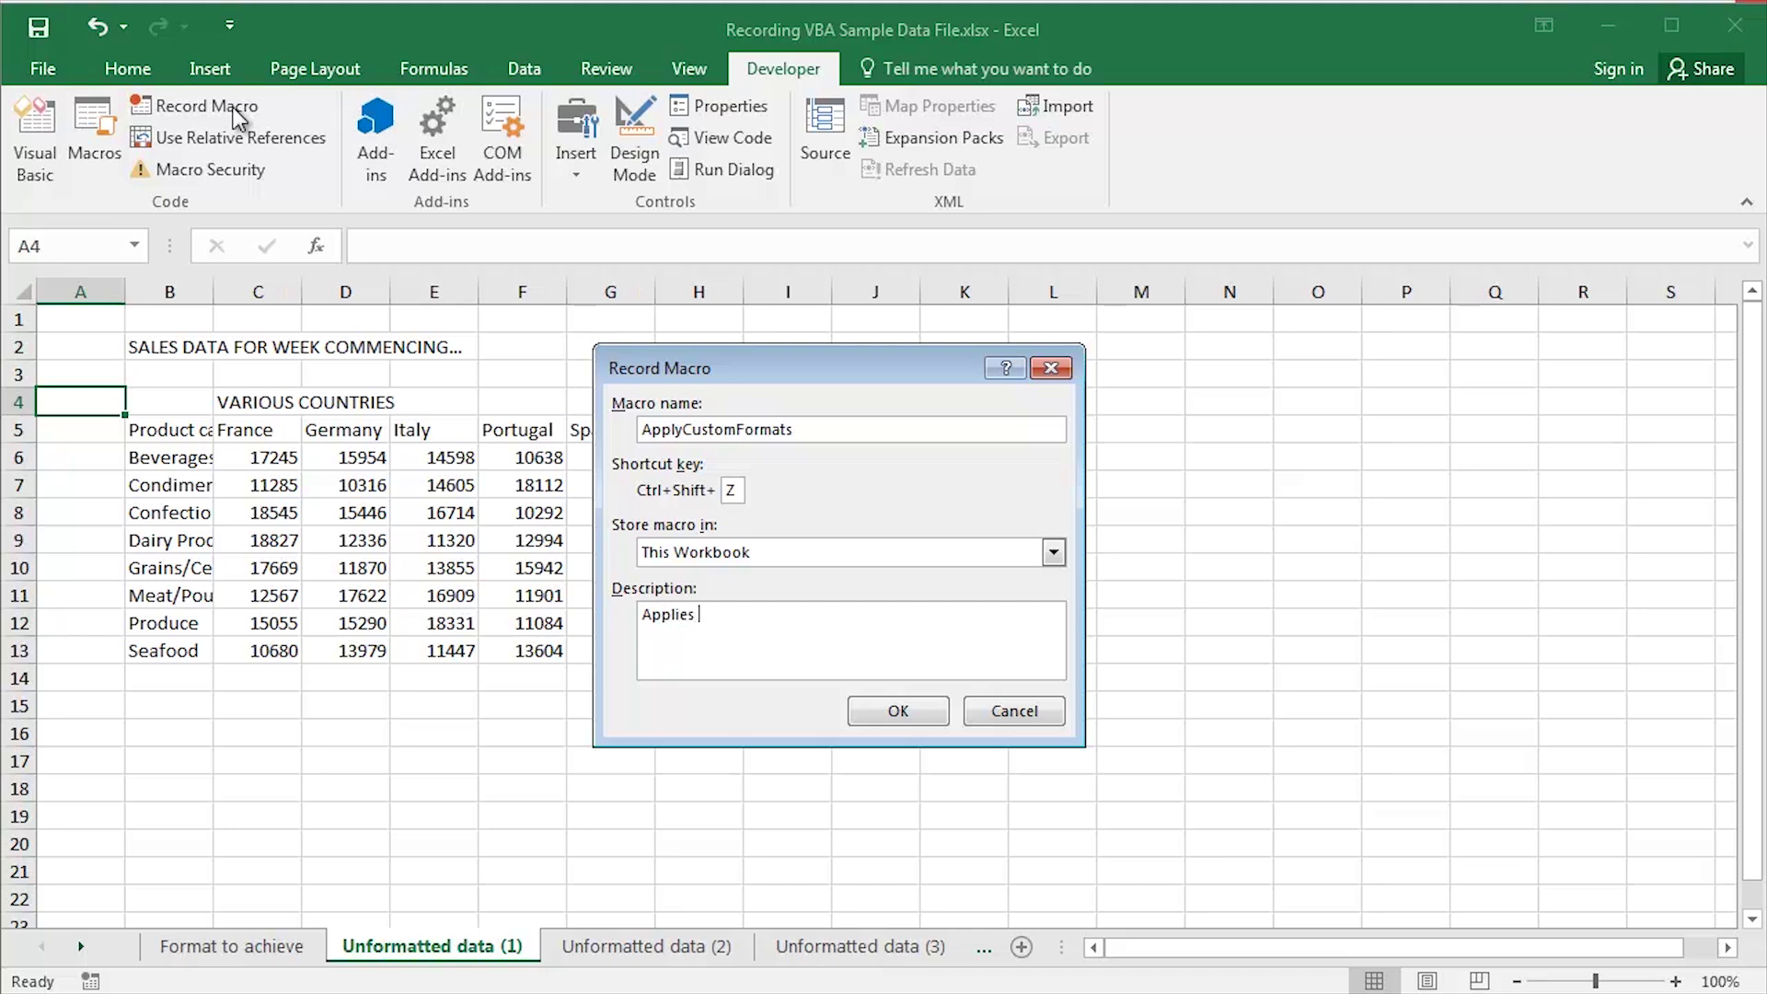
type(" custom table format")
Step: Start recording, widen column B for full category names, size columns C–H evenly, and select C6:H13
left_click(924, 712)
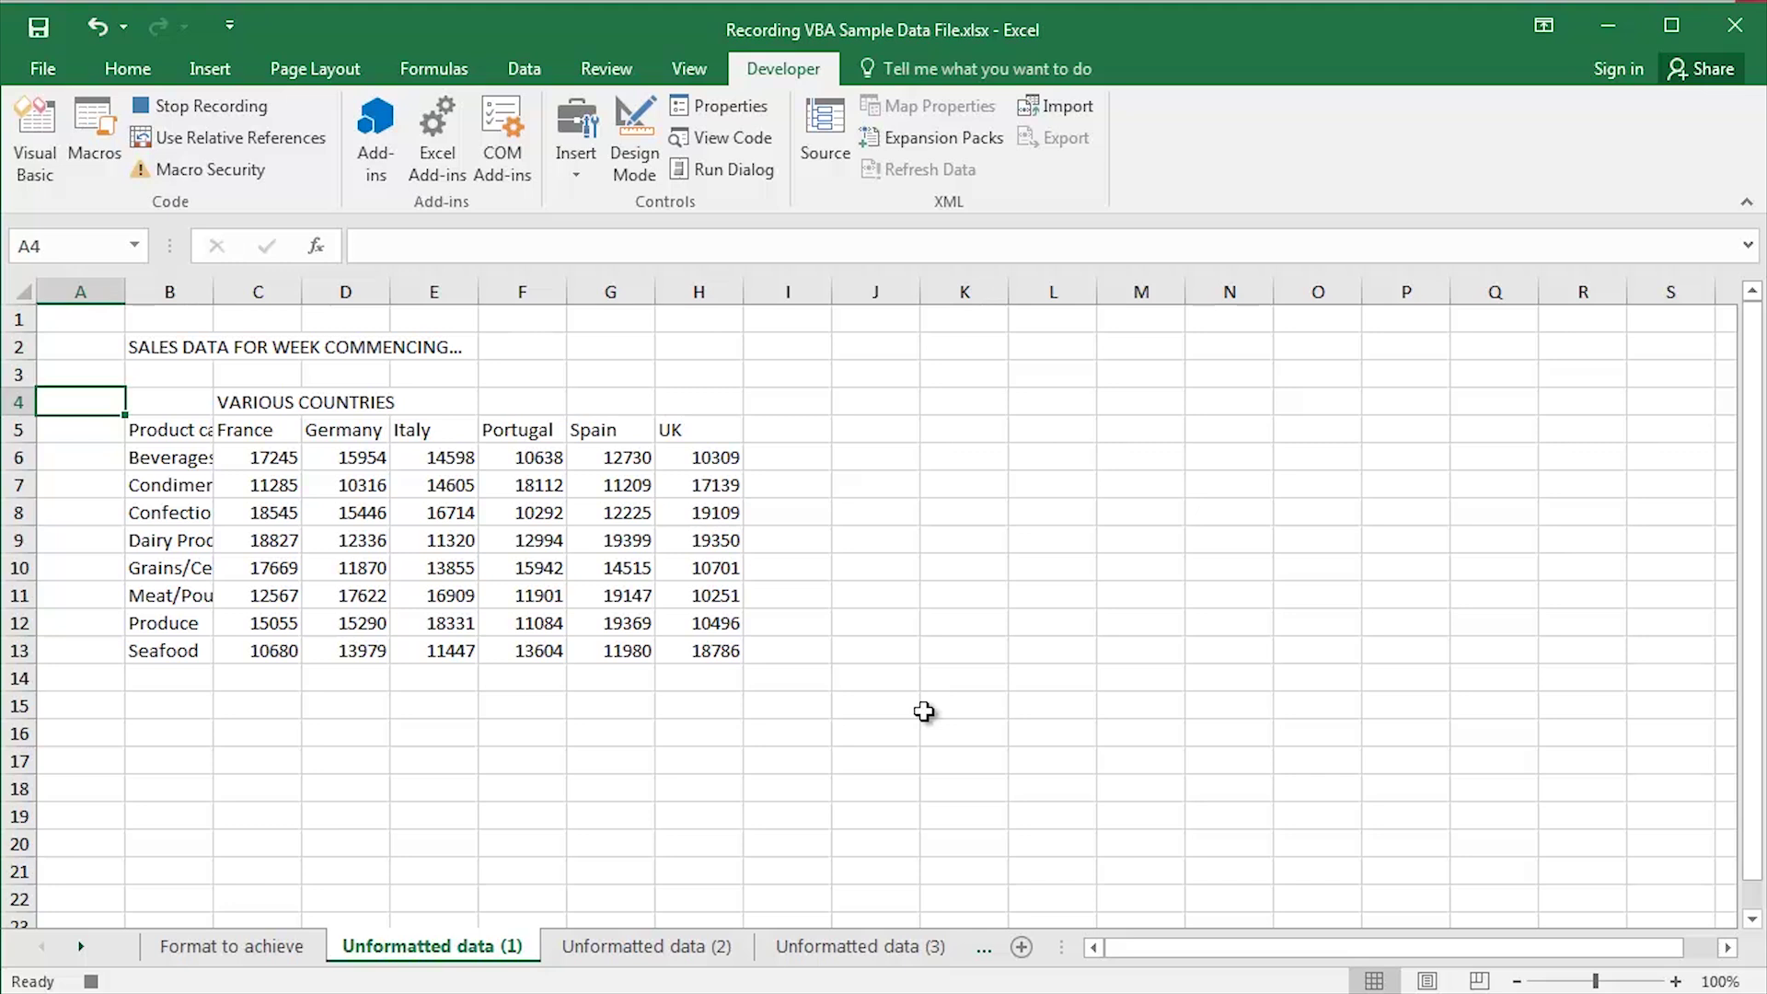
left_click_drag(213, 291, 870, 292)
left_click(368, 292)
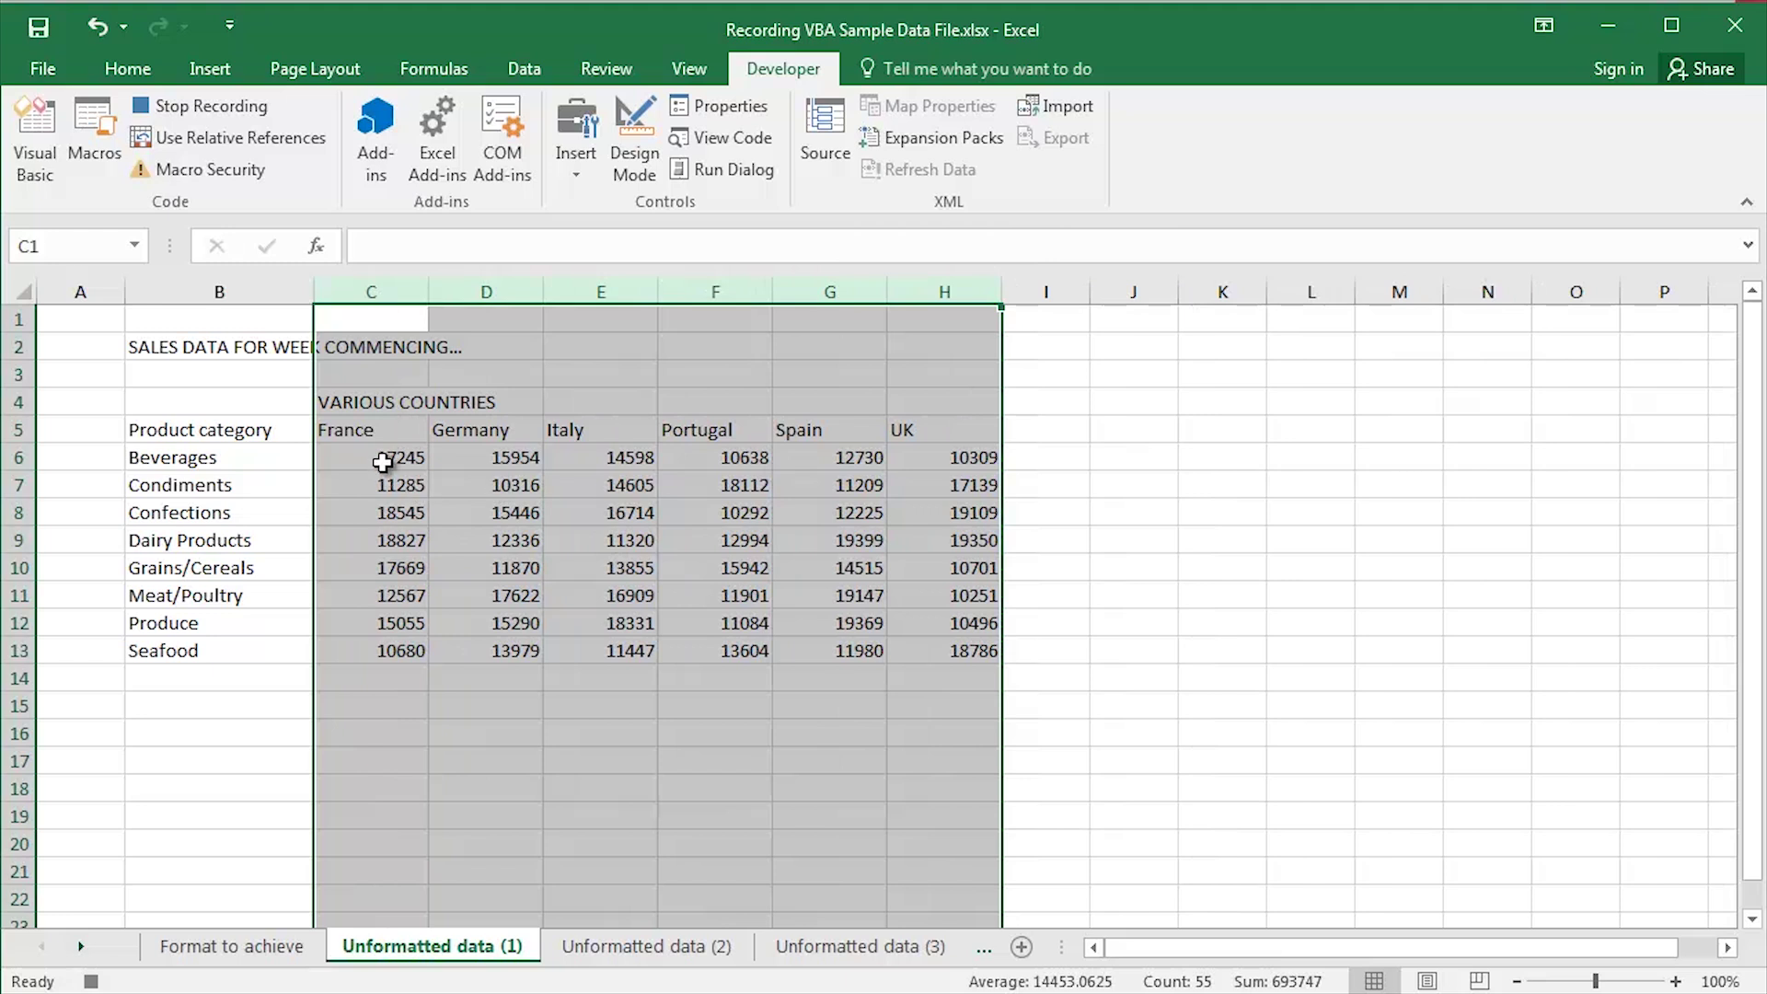
left_click_drag(390, 460, 941, 651)
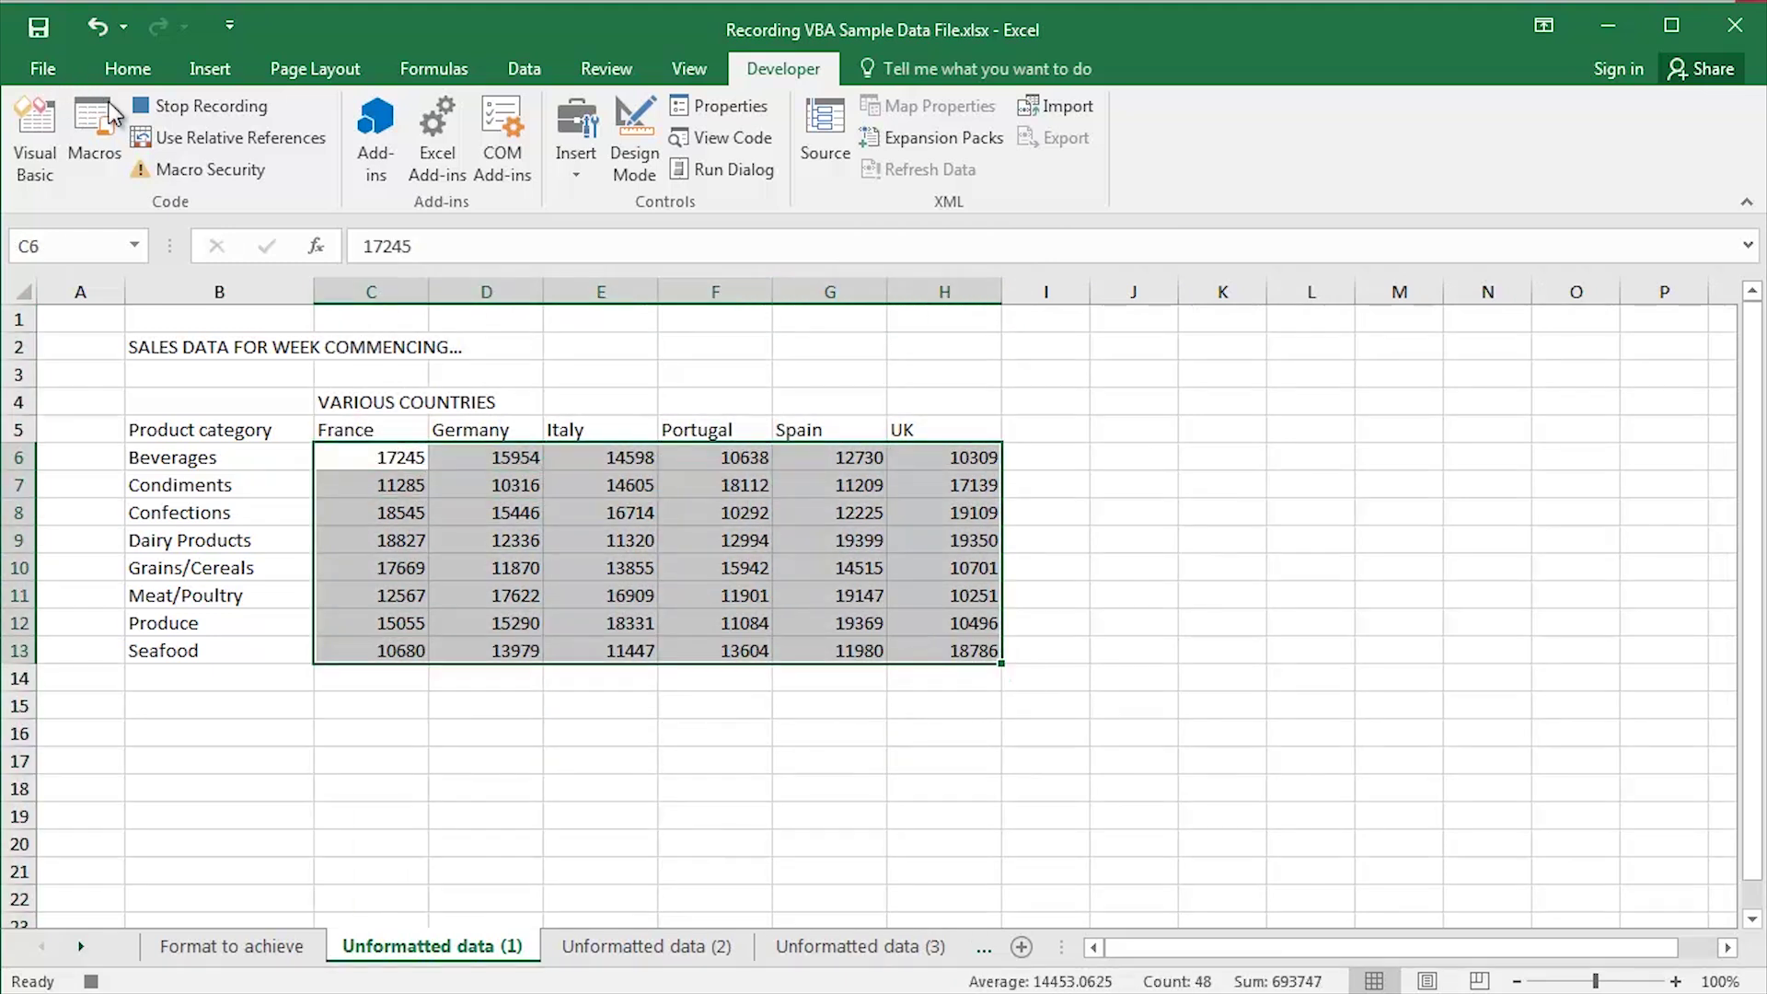
Step: Format C6:H13 as Number with 2 decimal places and a 1000 separator
left_click(150, 81)
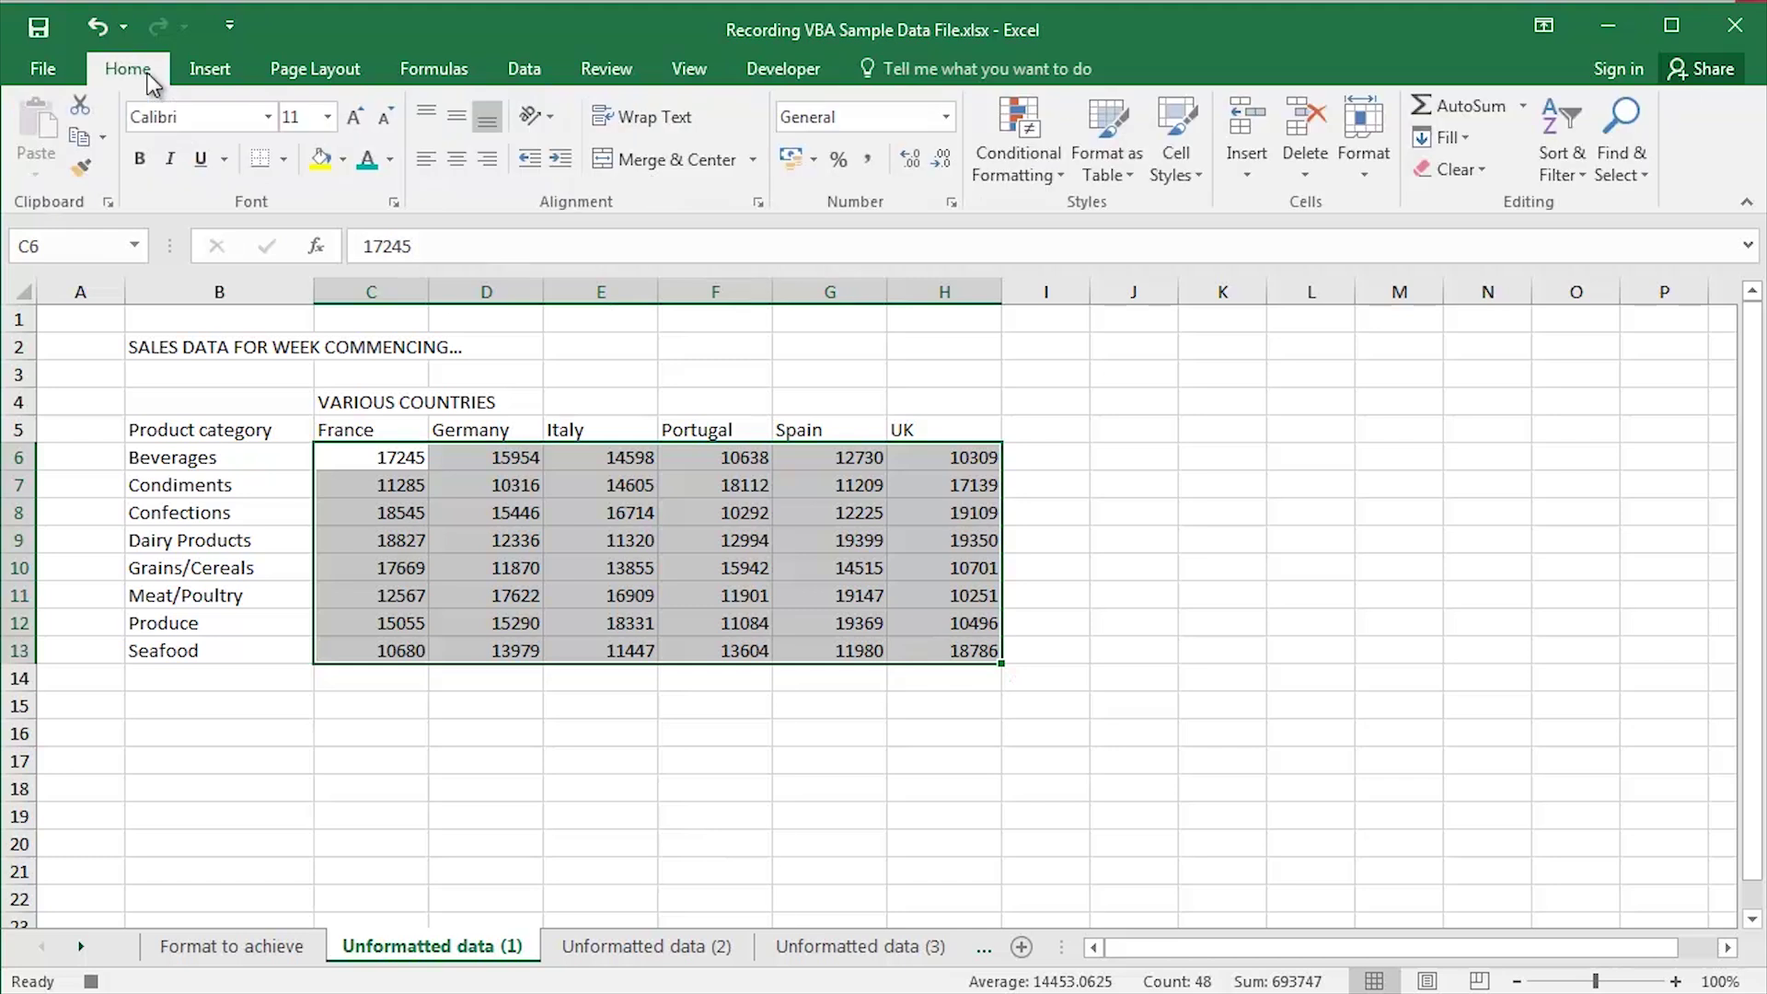
left_click(952, 204)
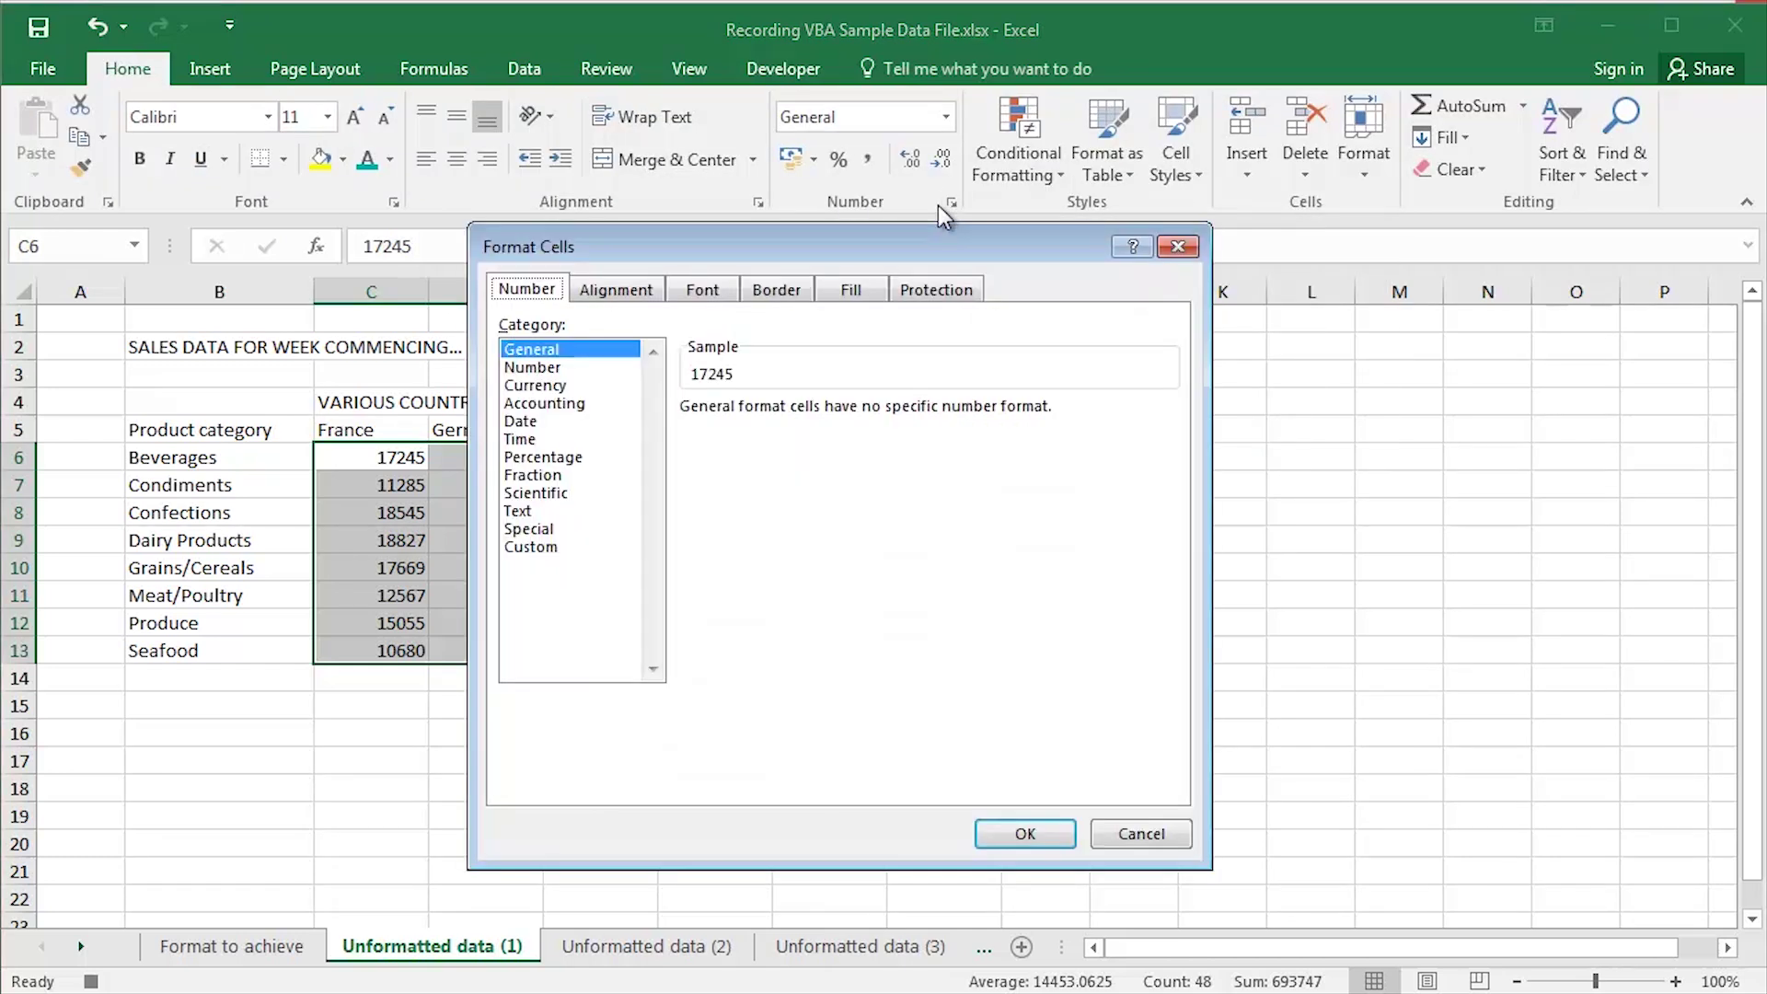
left_click(567, 367)
left_click(688, 443)
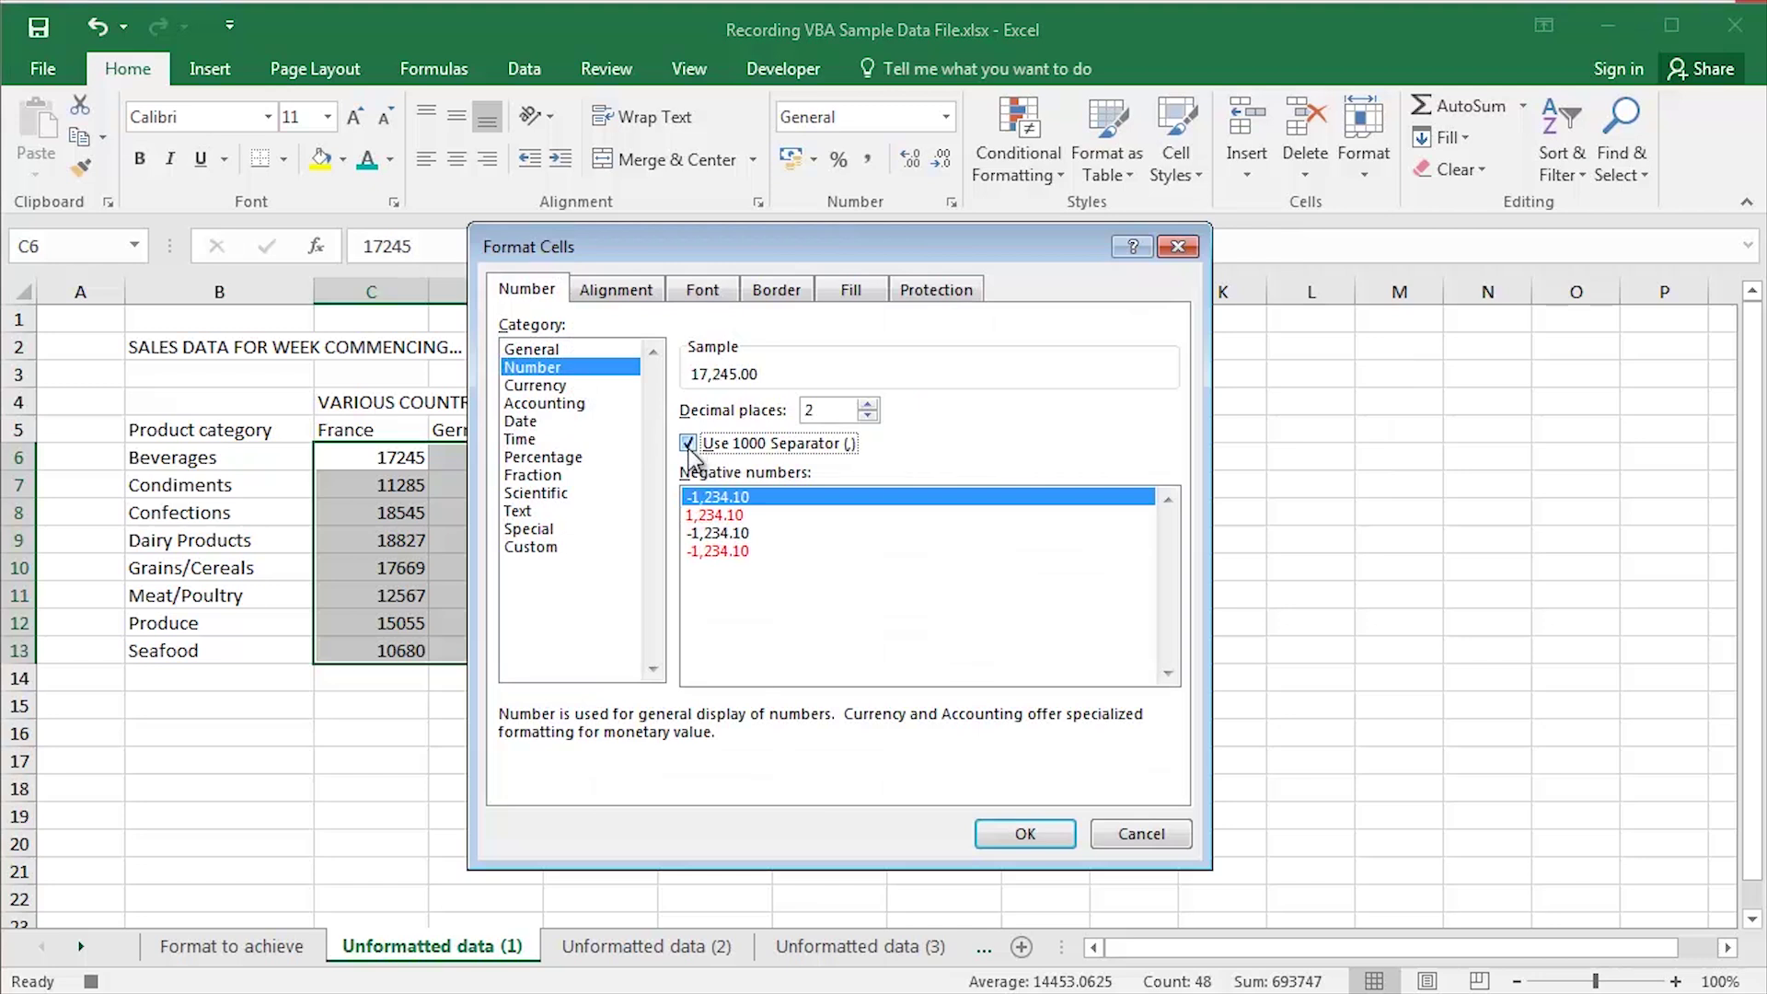
left_click(984, 842)
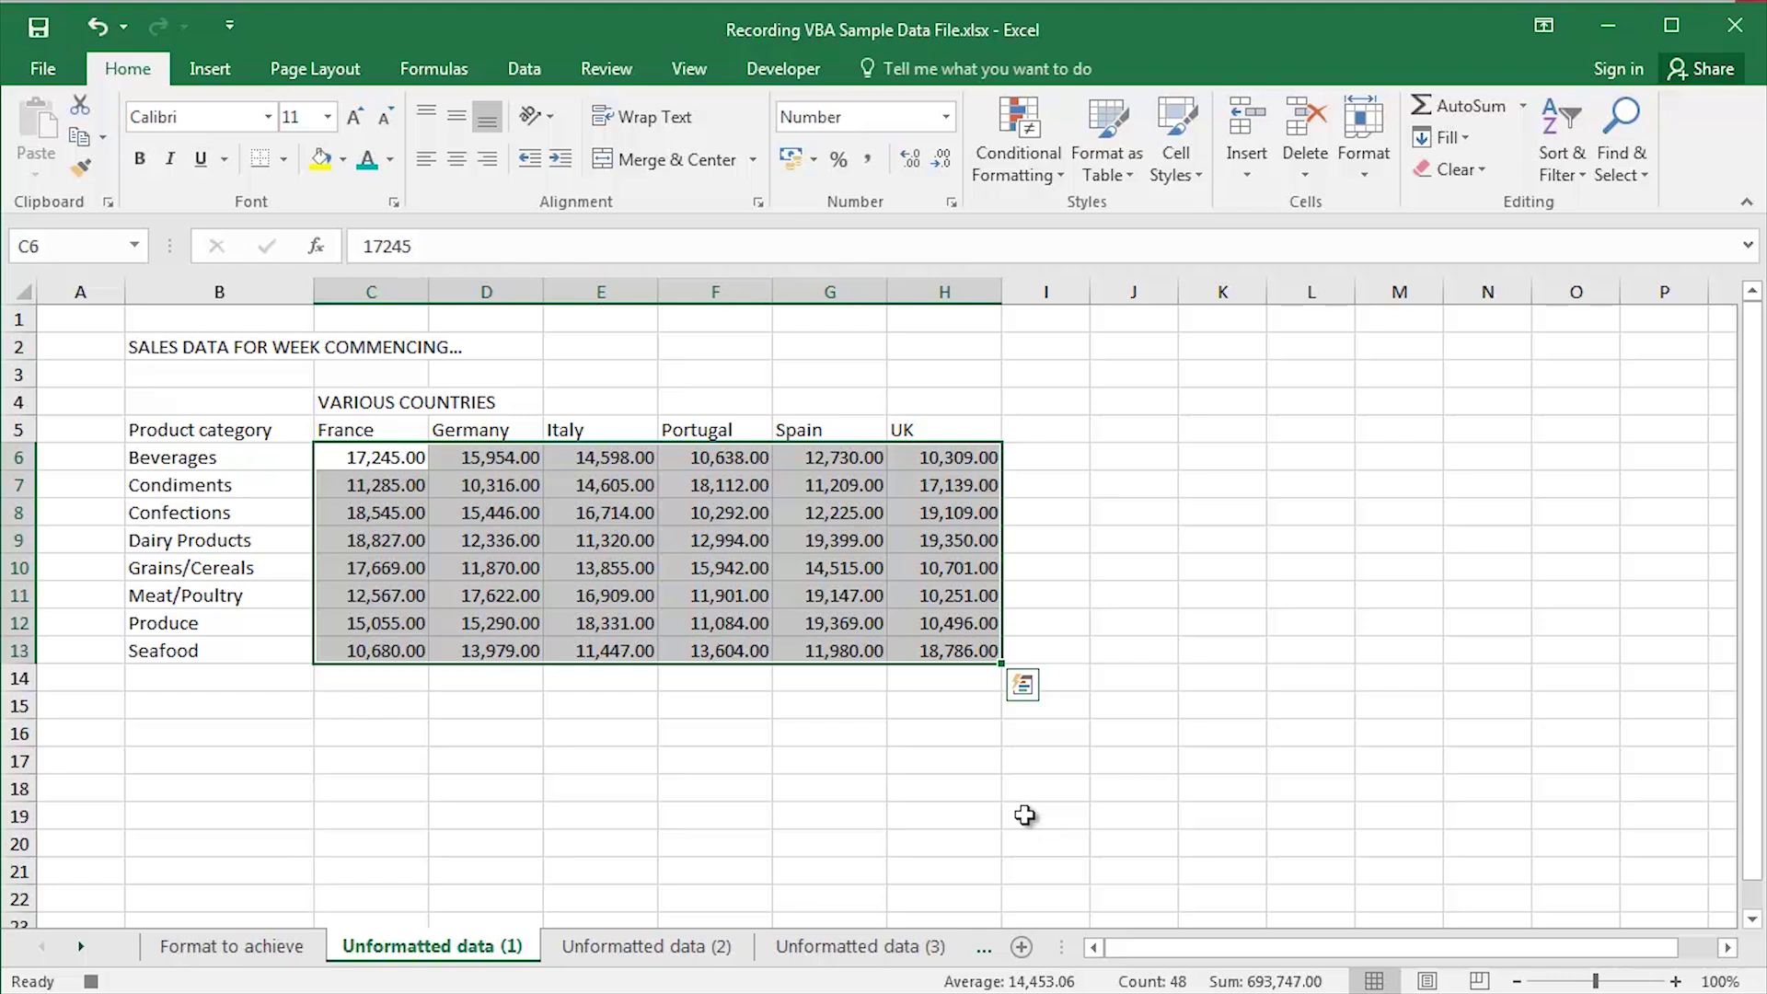
Step: Make rows 6–13 19.50 pt tall and middle-align B2:H13 vertically
left_click(28, 356)
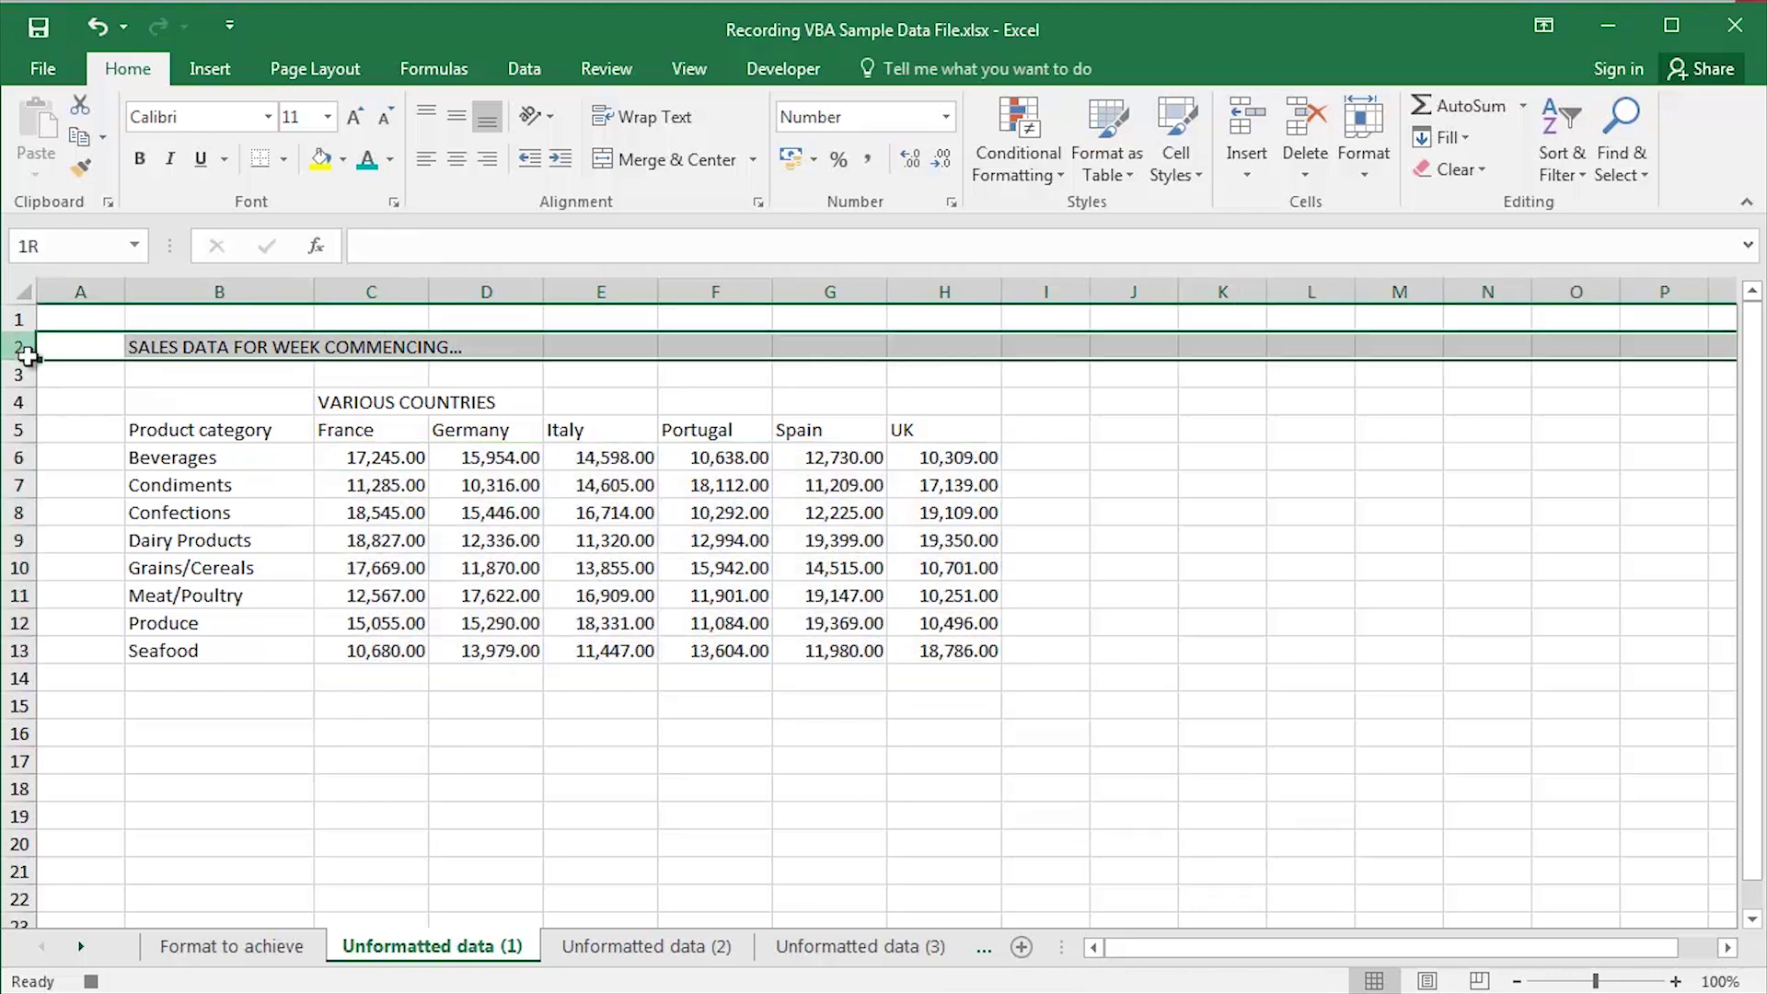
left_click_drag(28, 356, 40, 488)
left_click(22, 361)
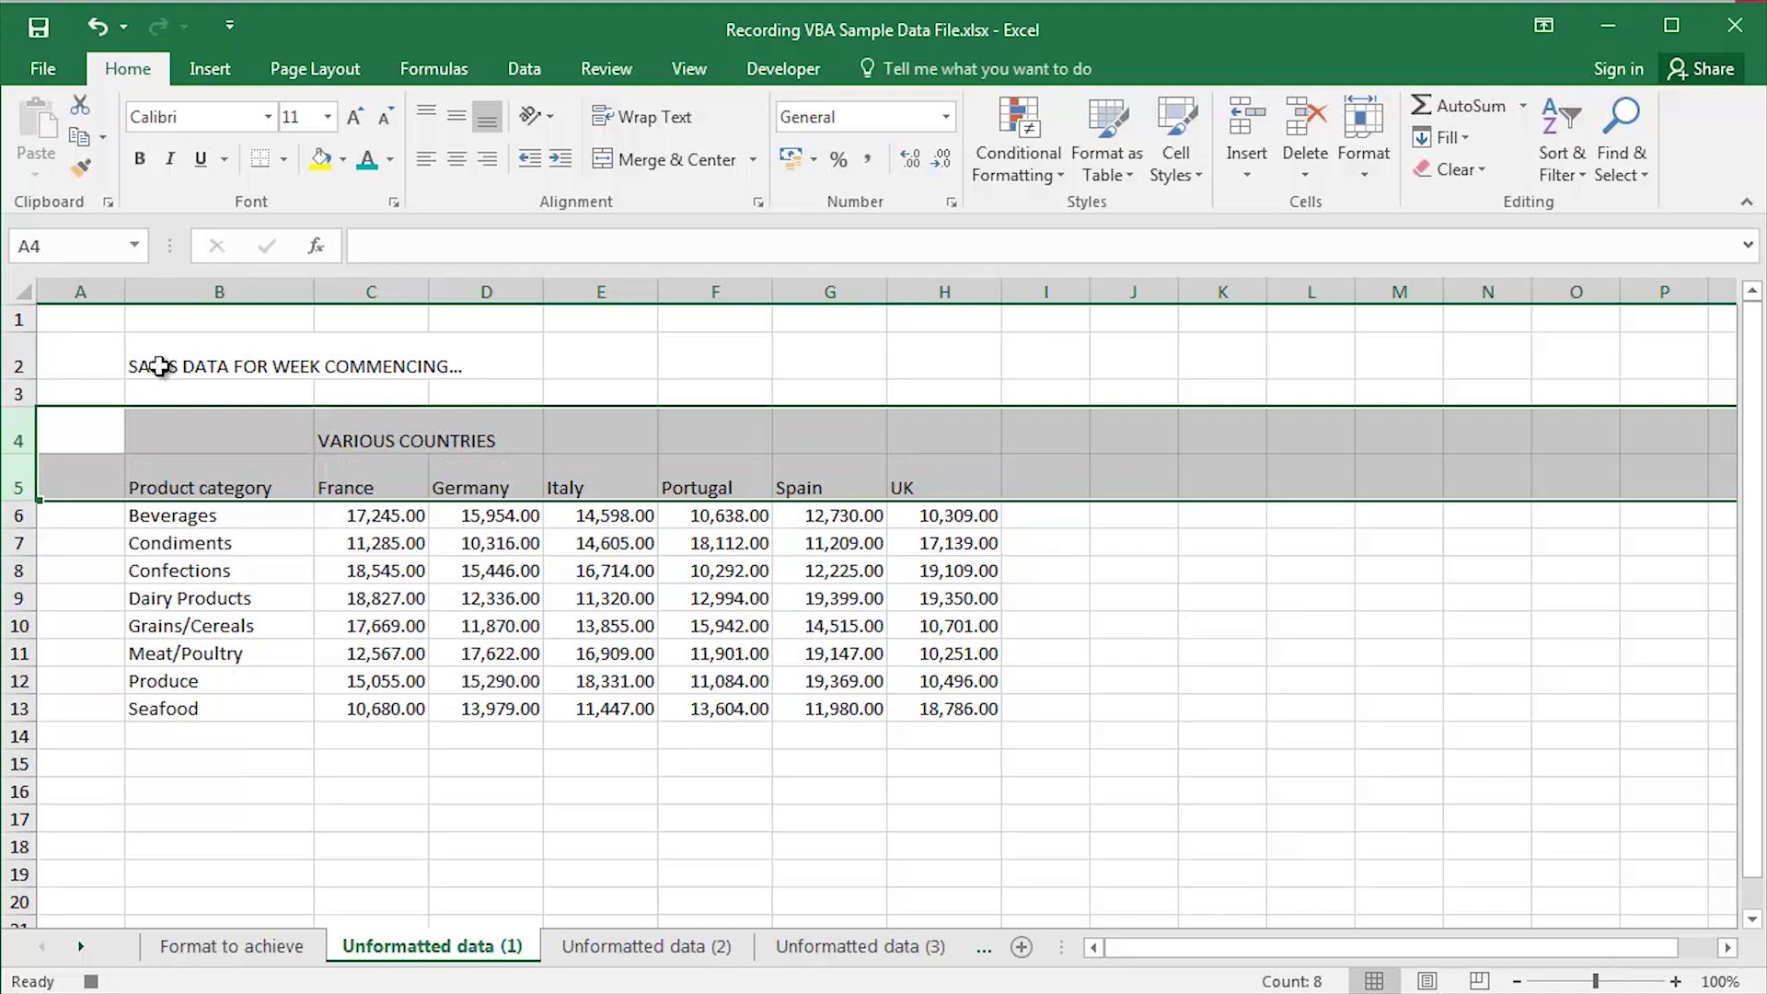
left_click_drag(141, 368, 971, 709)
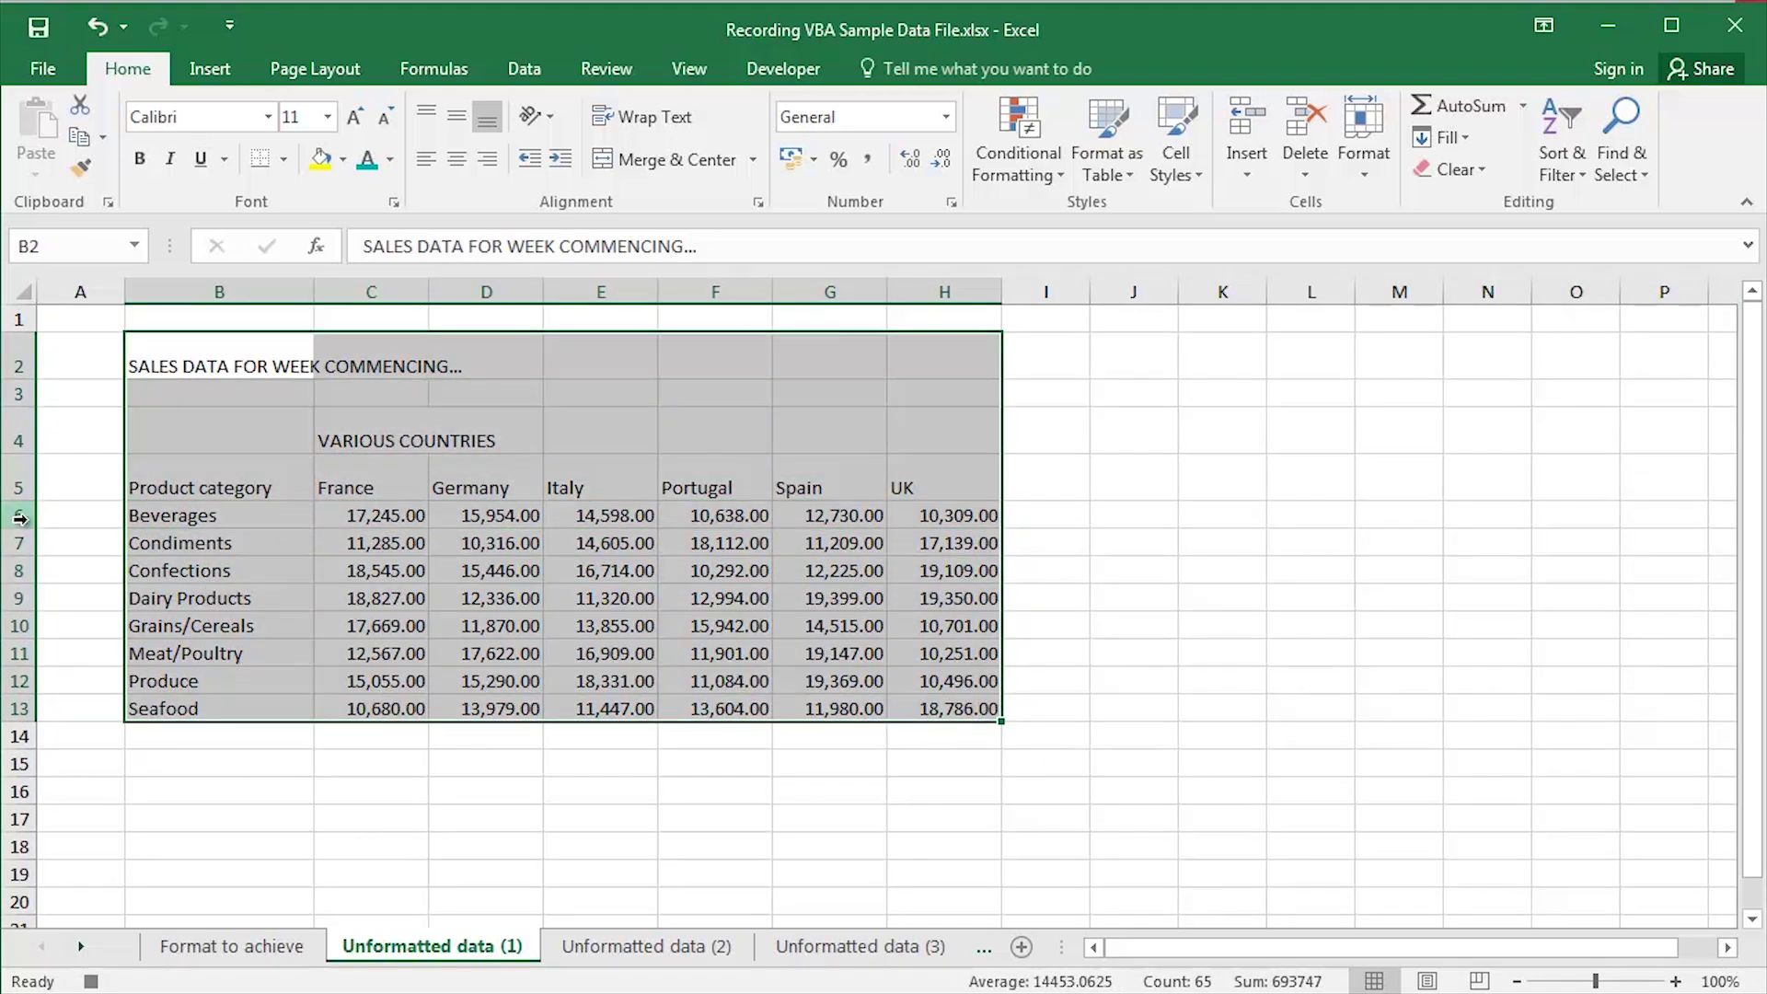
left_click_drag(19, 518, 25, 730)
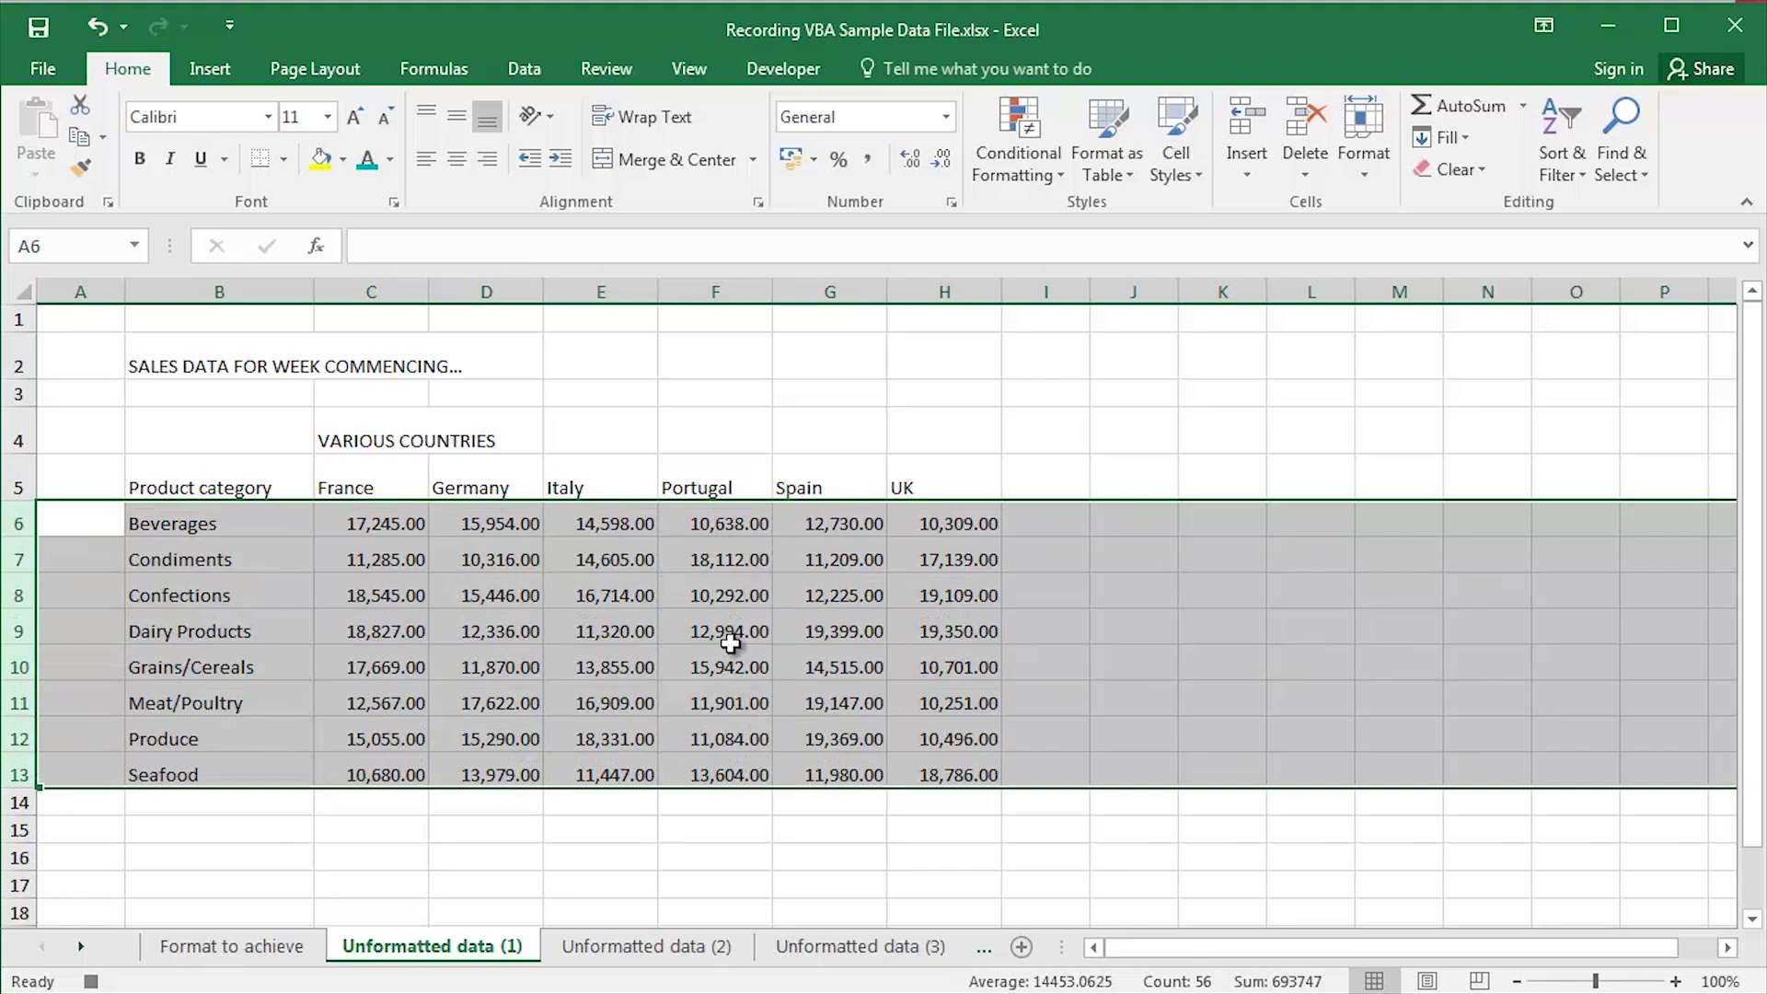
left_click_drag(245, 367, 937, 775)
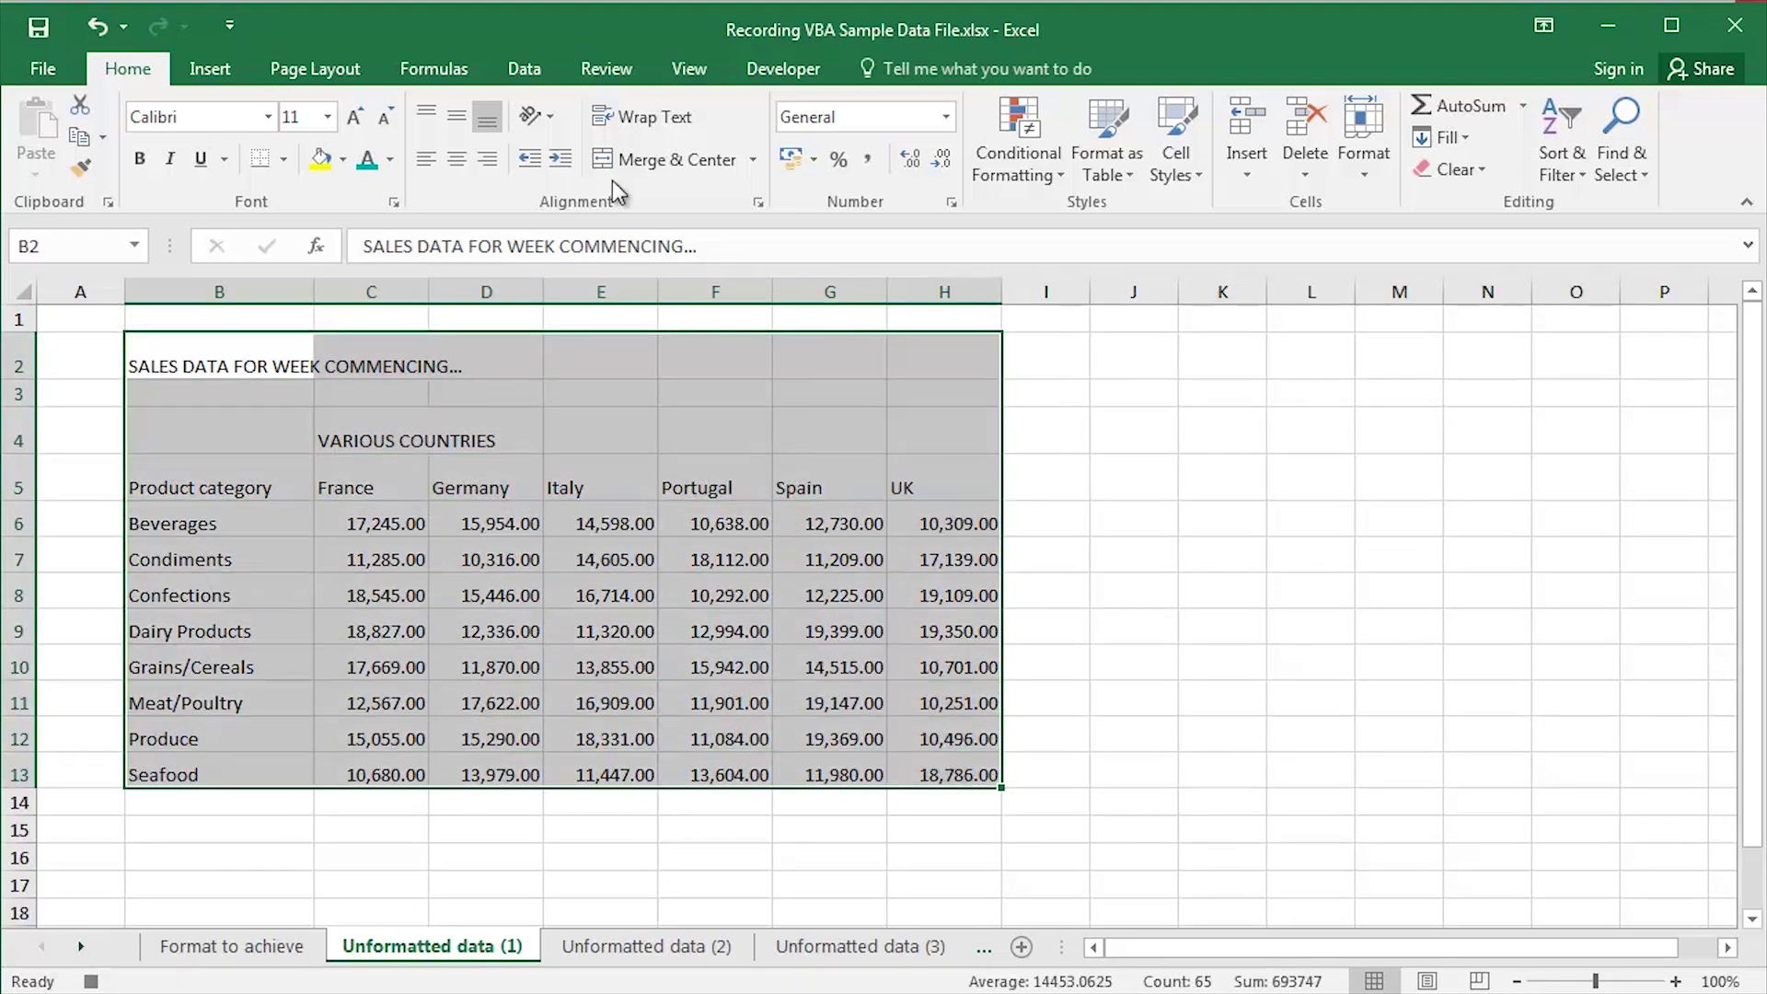
left_click(458, 123)
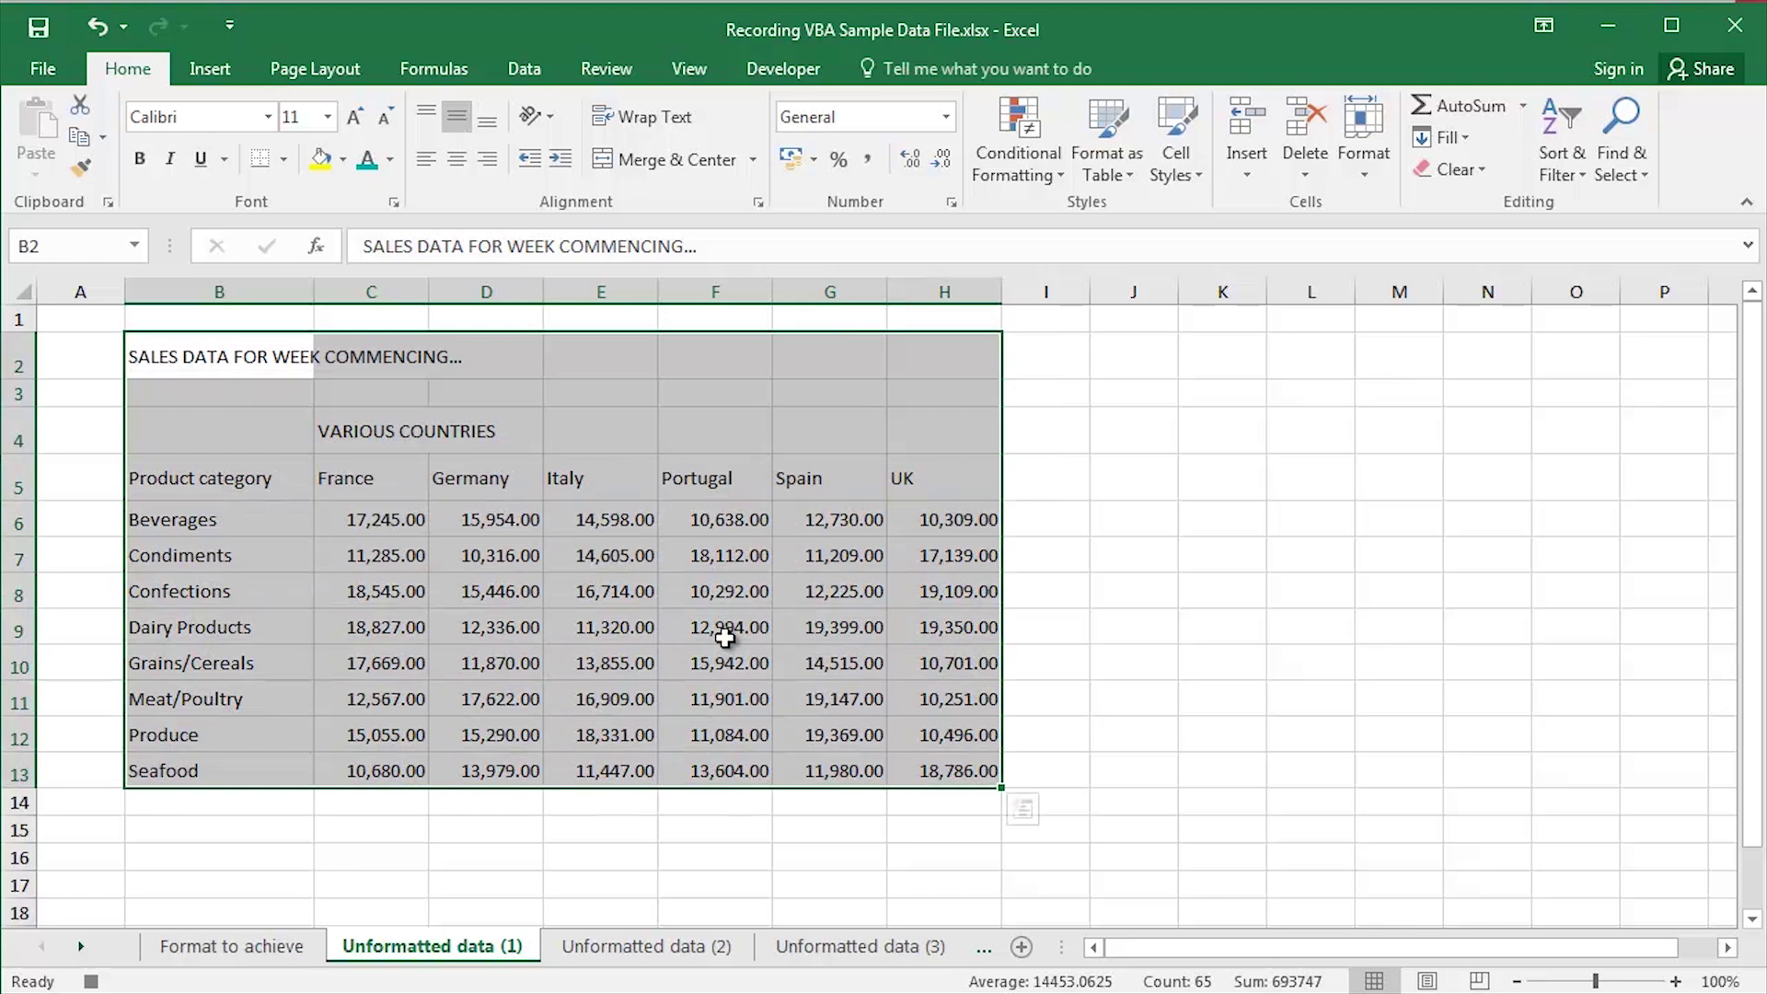
Step: Center the title across B2:H2 with Center Across Selection, undoing an accidental Justify first
left_click_drag(229, 357, 976, 354)
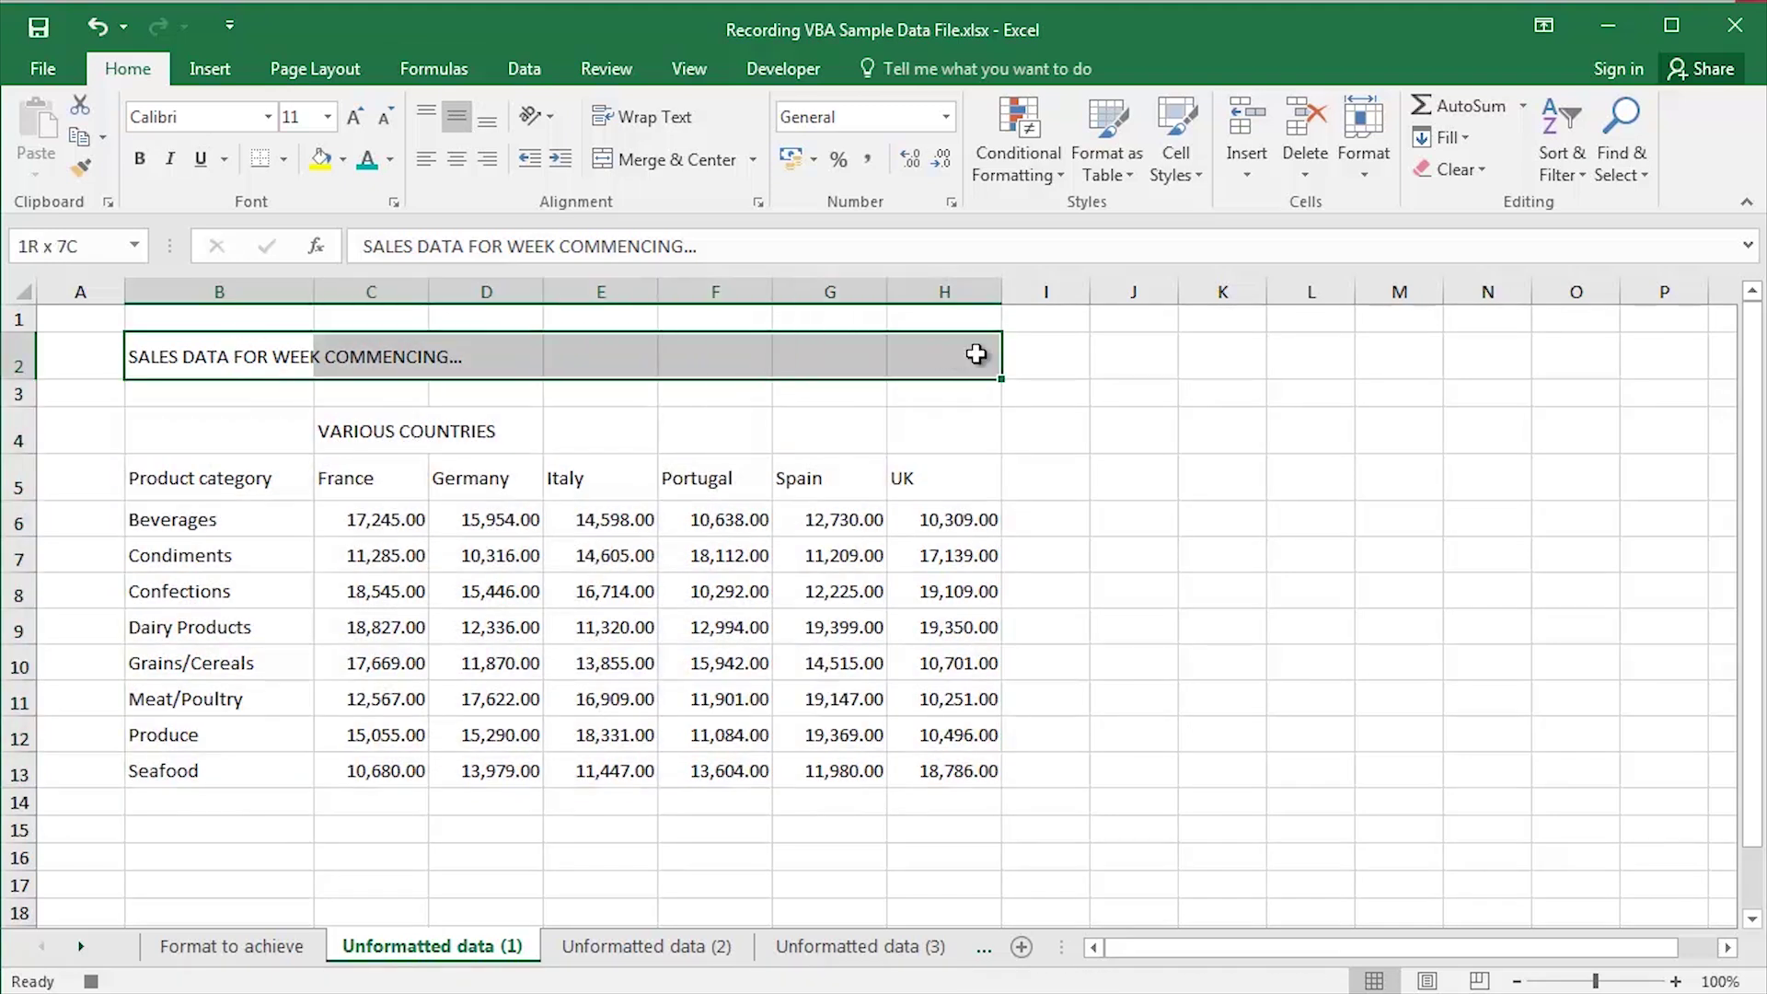
left_click(758, 202)
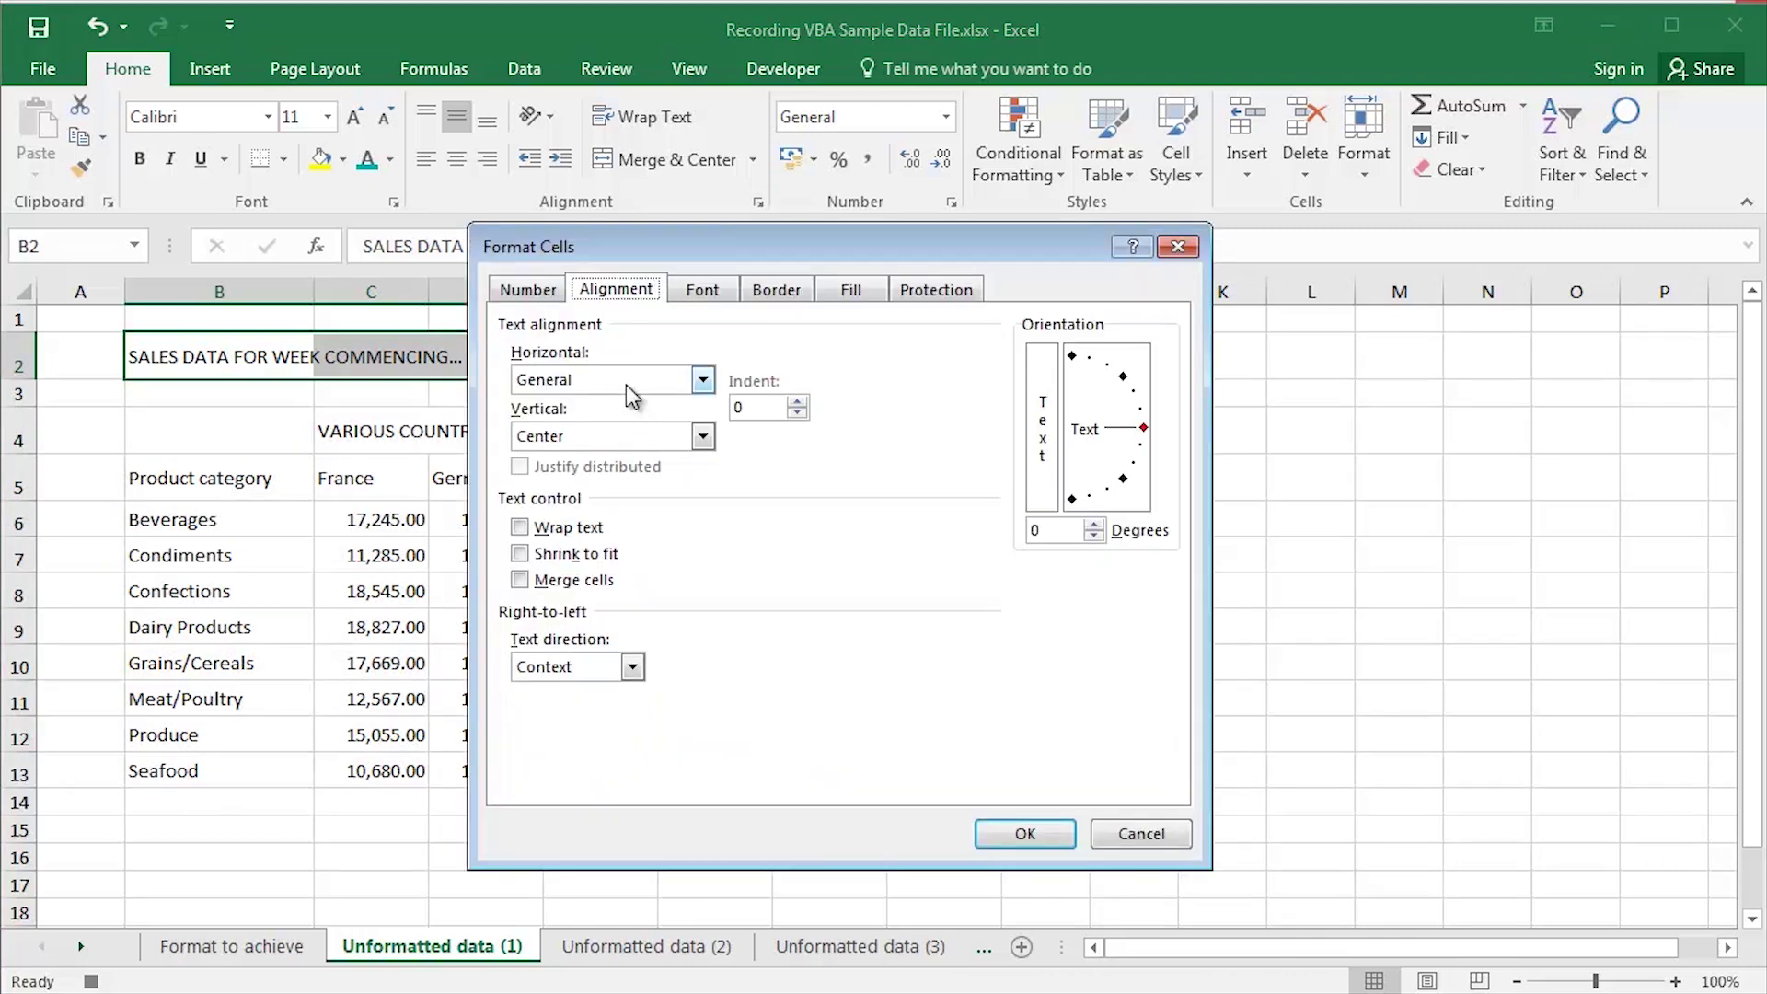
left_click(631, 382)
left_click(541, 495)
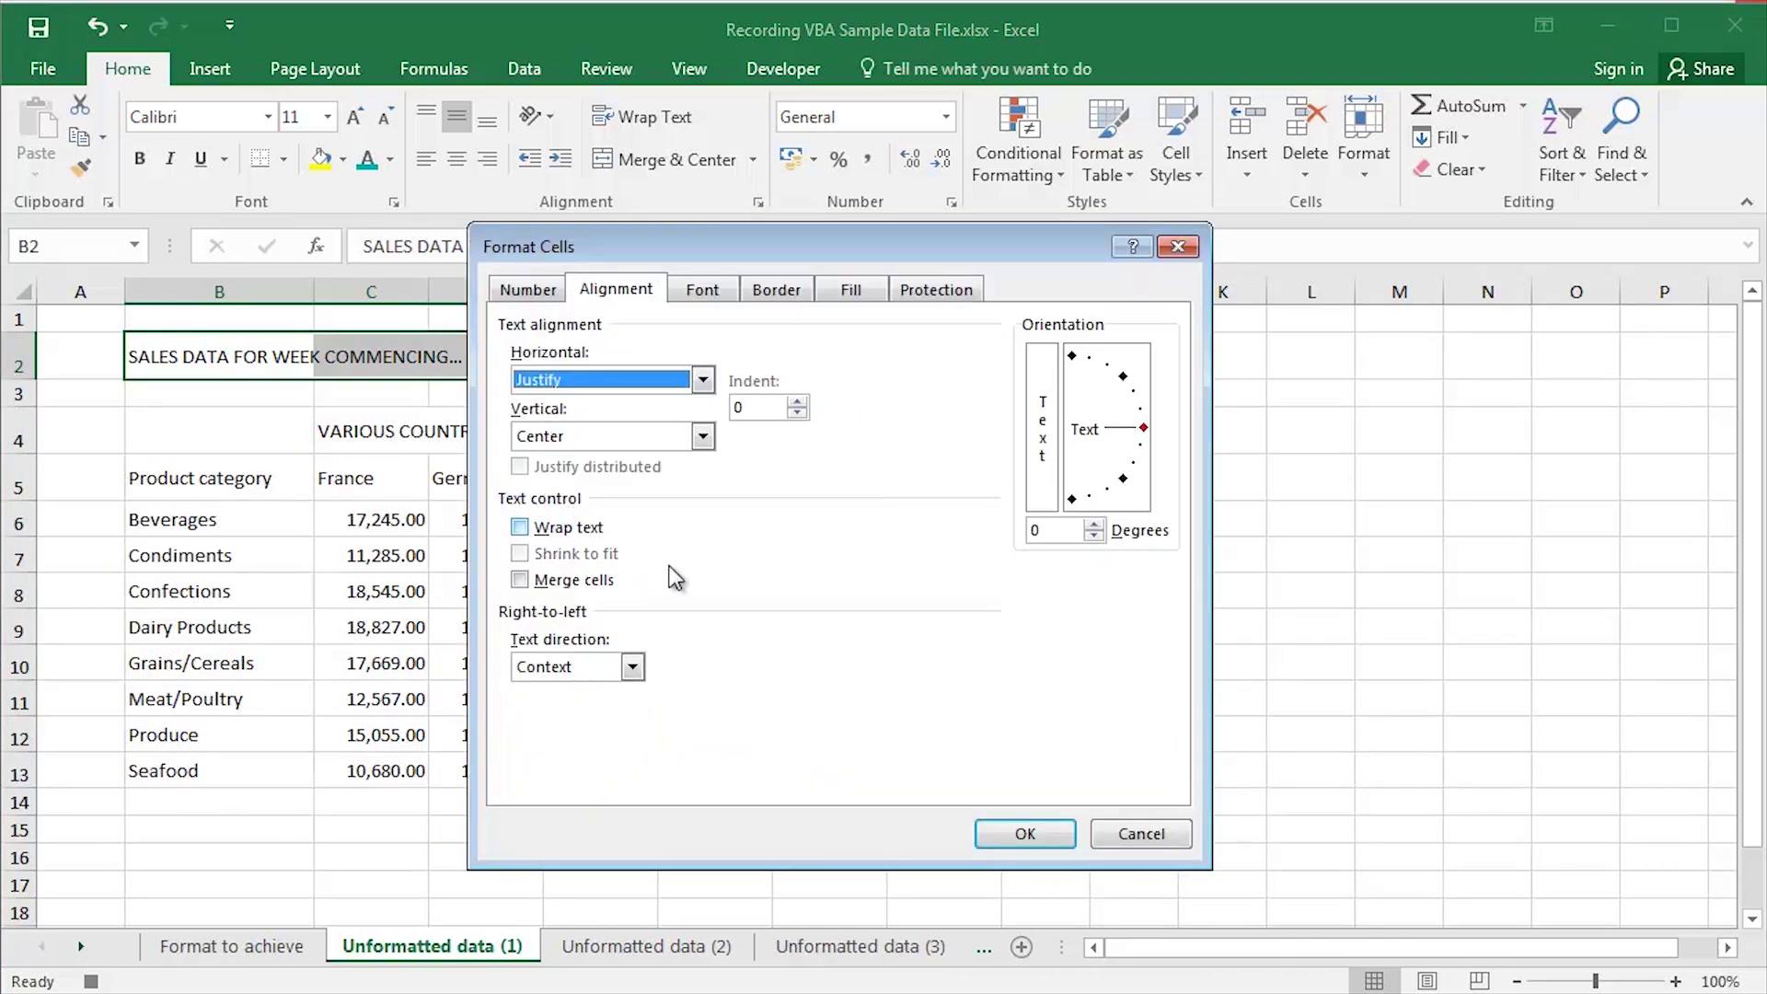
left_click(1029, 834)
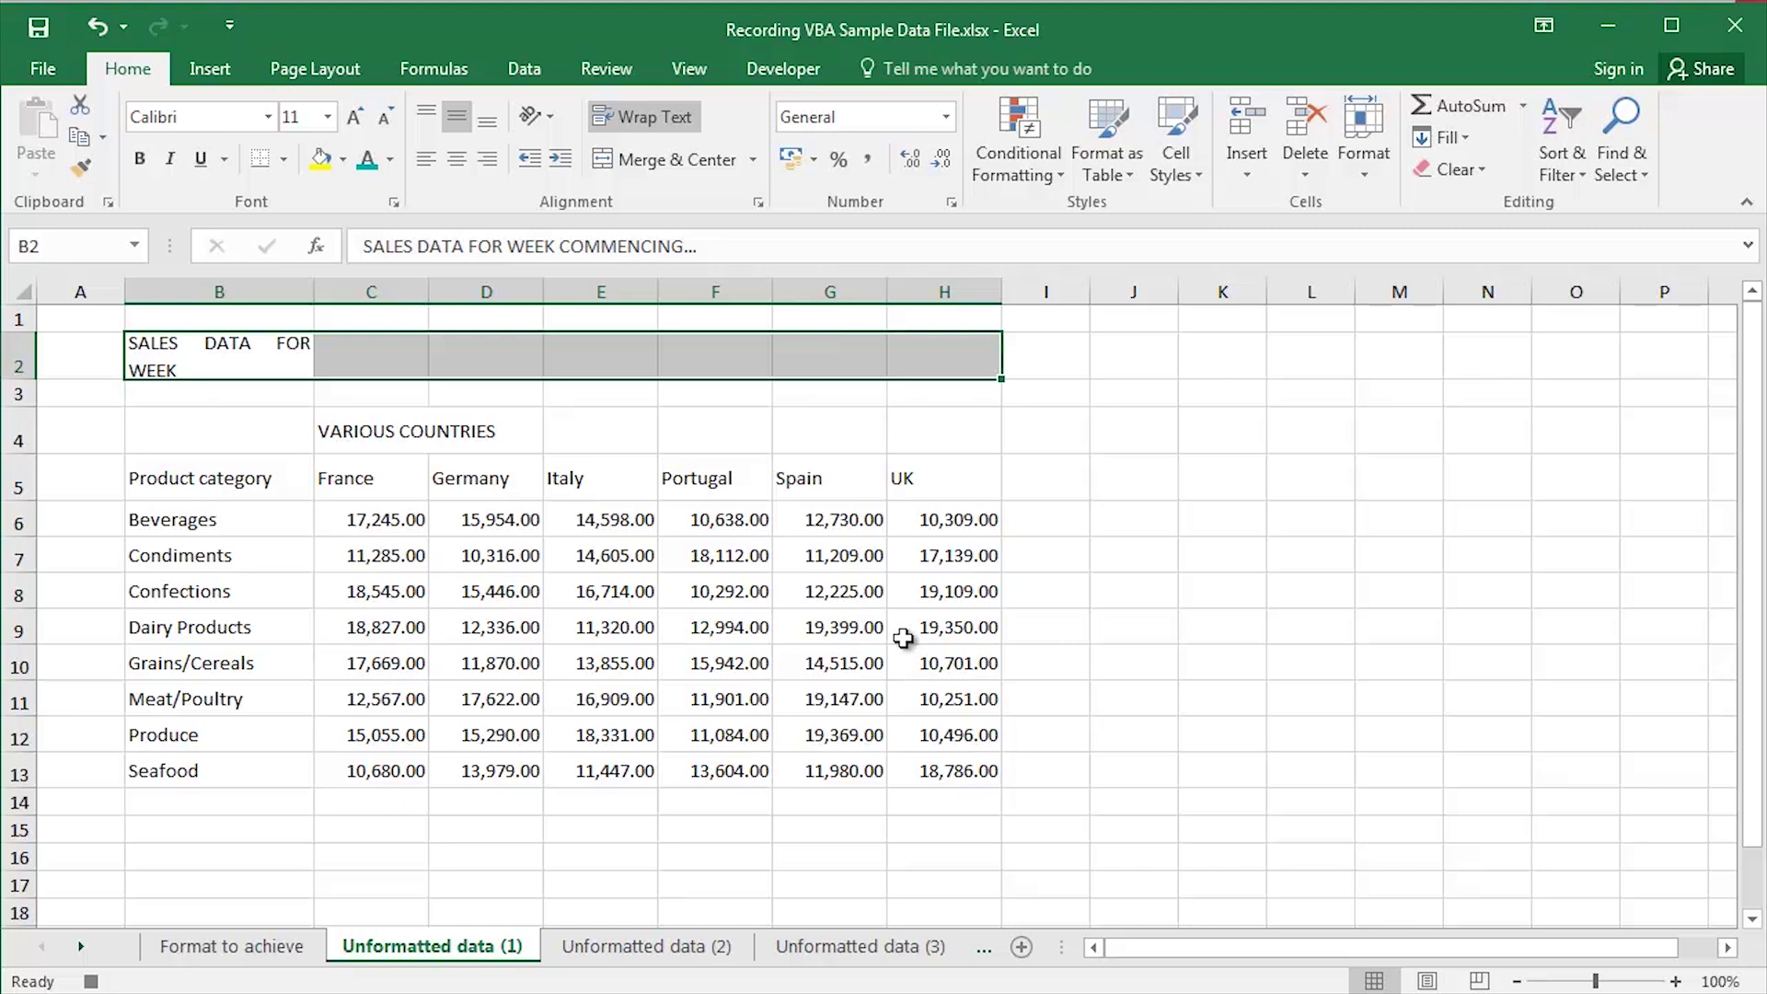
key("ctrl+z")
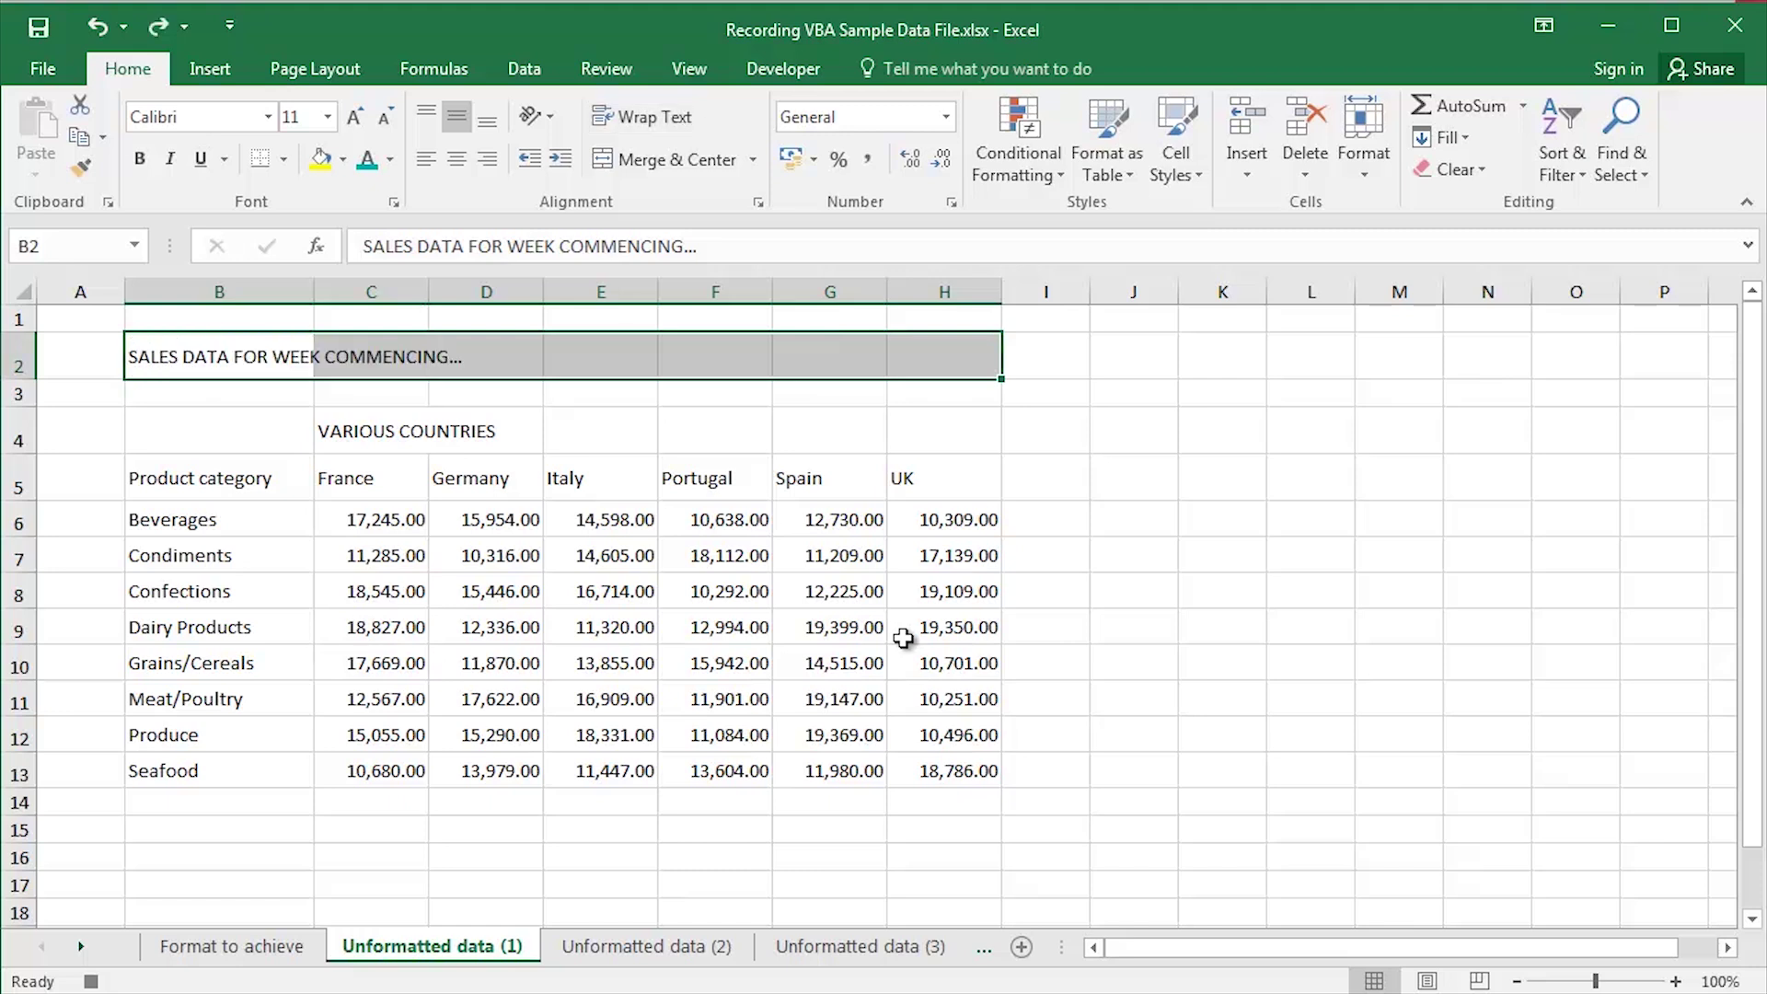
left_click(758, 203)
left_click(644, 379)
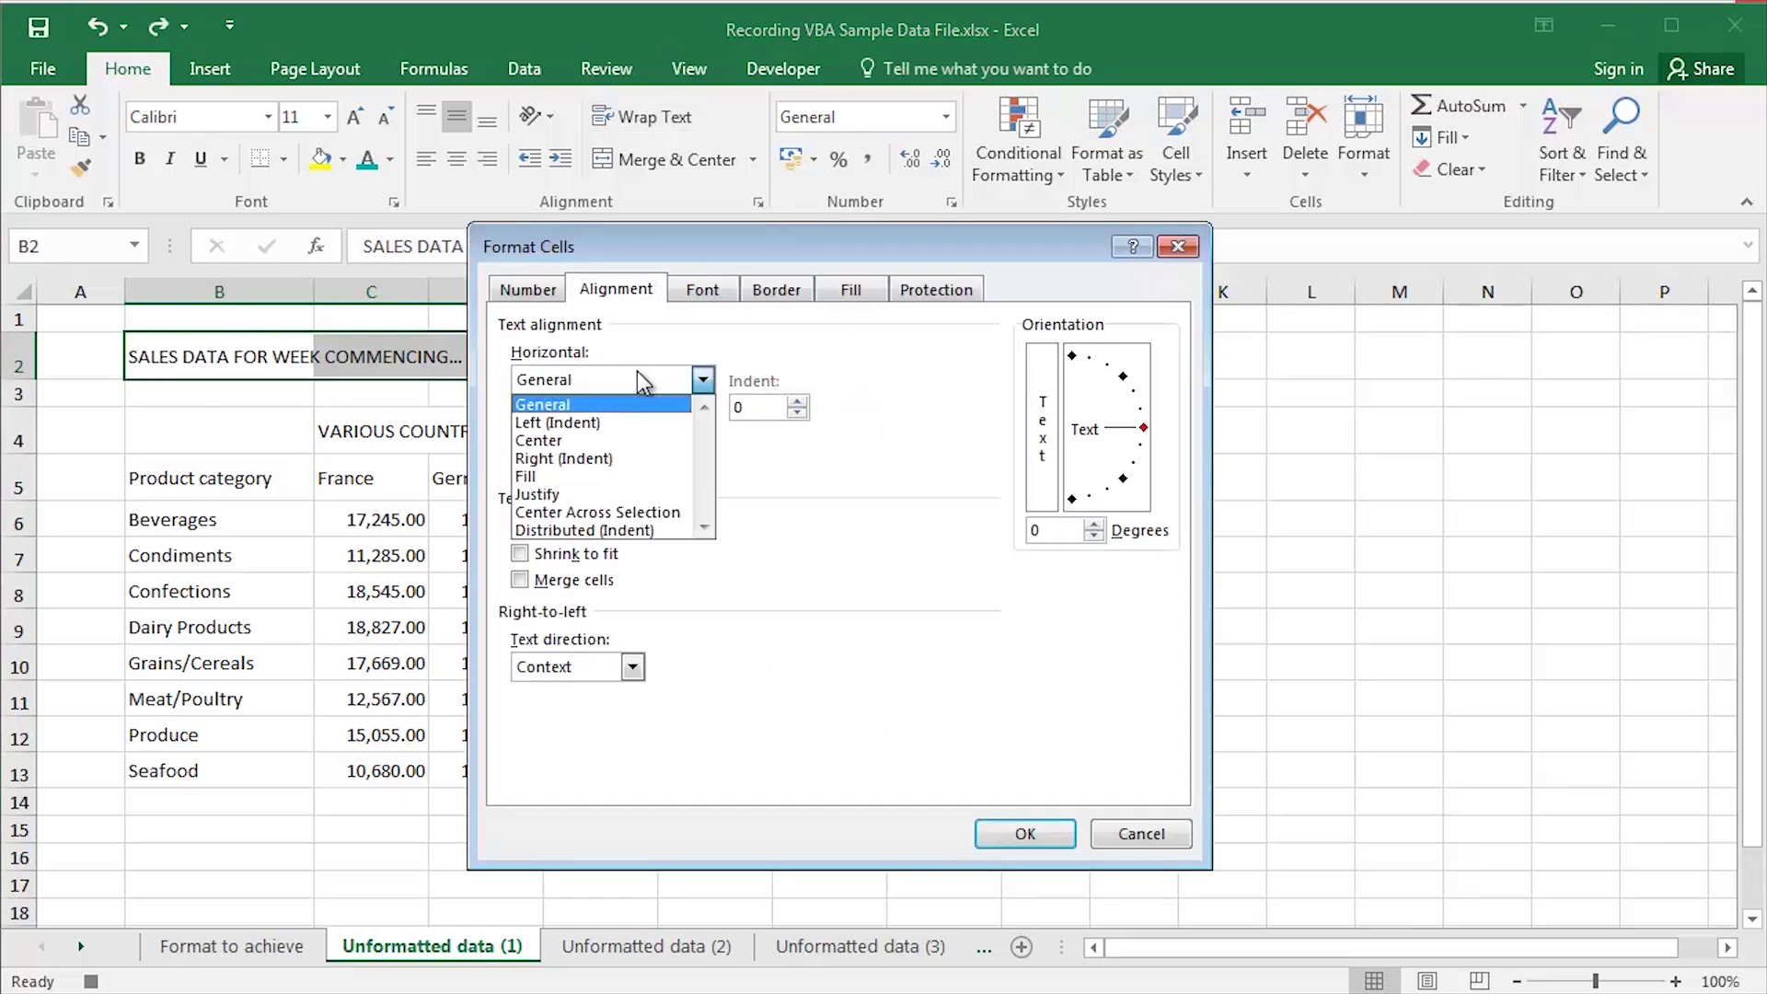
left_click(612, 512)
left_click(1025, 832)
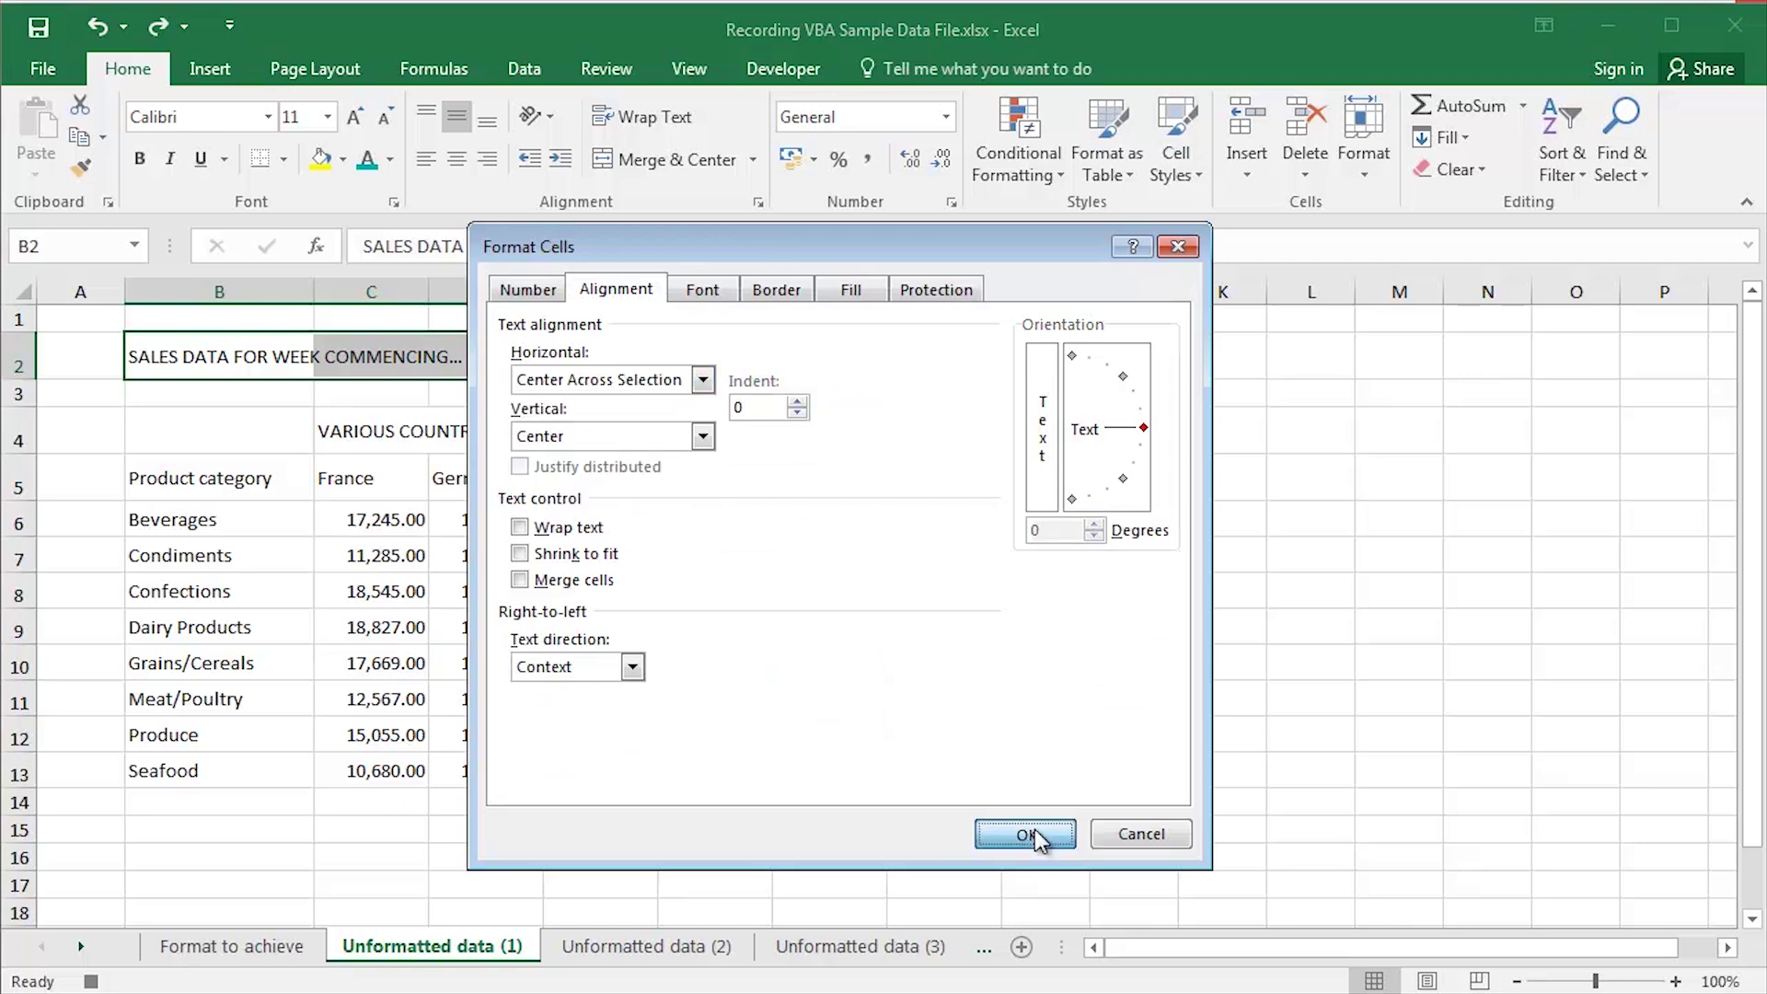
Step: Center VARIOUS COUNTRIES across C4:H4 using Center Across Selection
left_click_drag(419, 434, 939, 433)
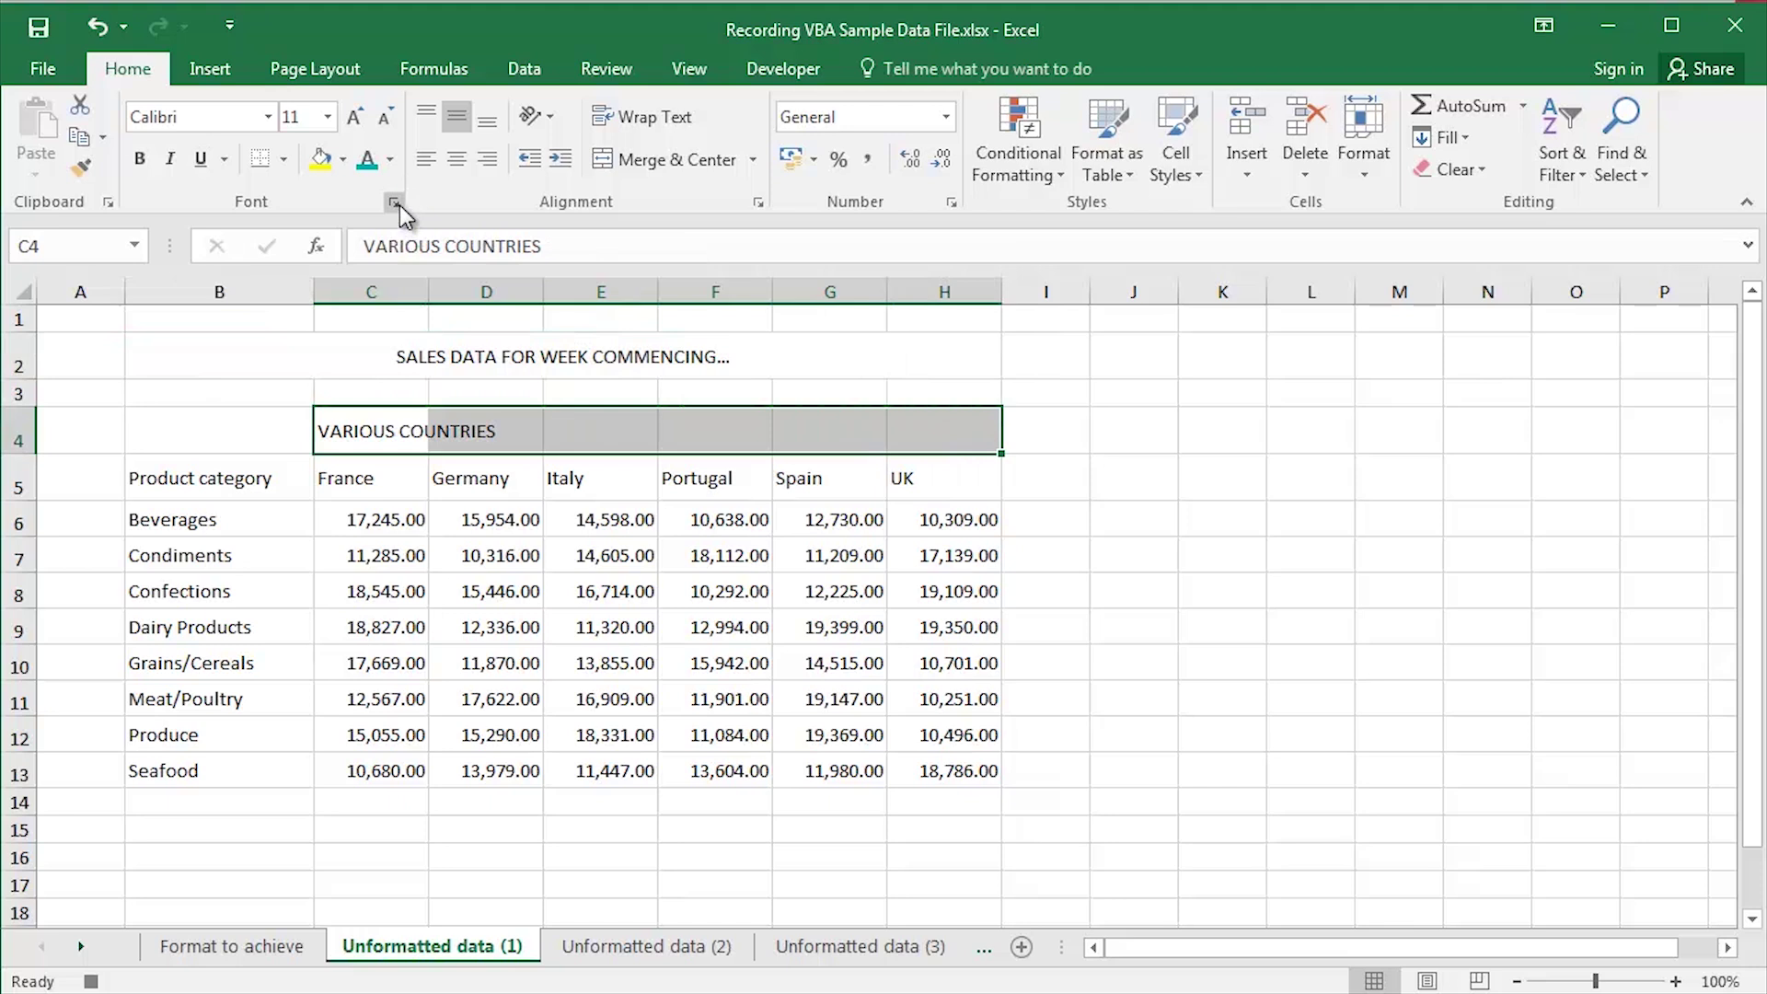
left_click(758, 202)
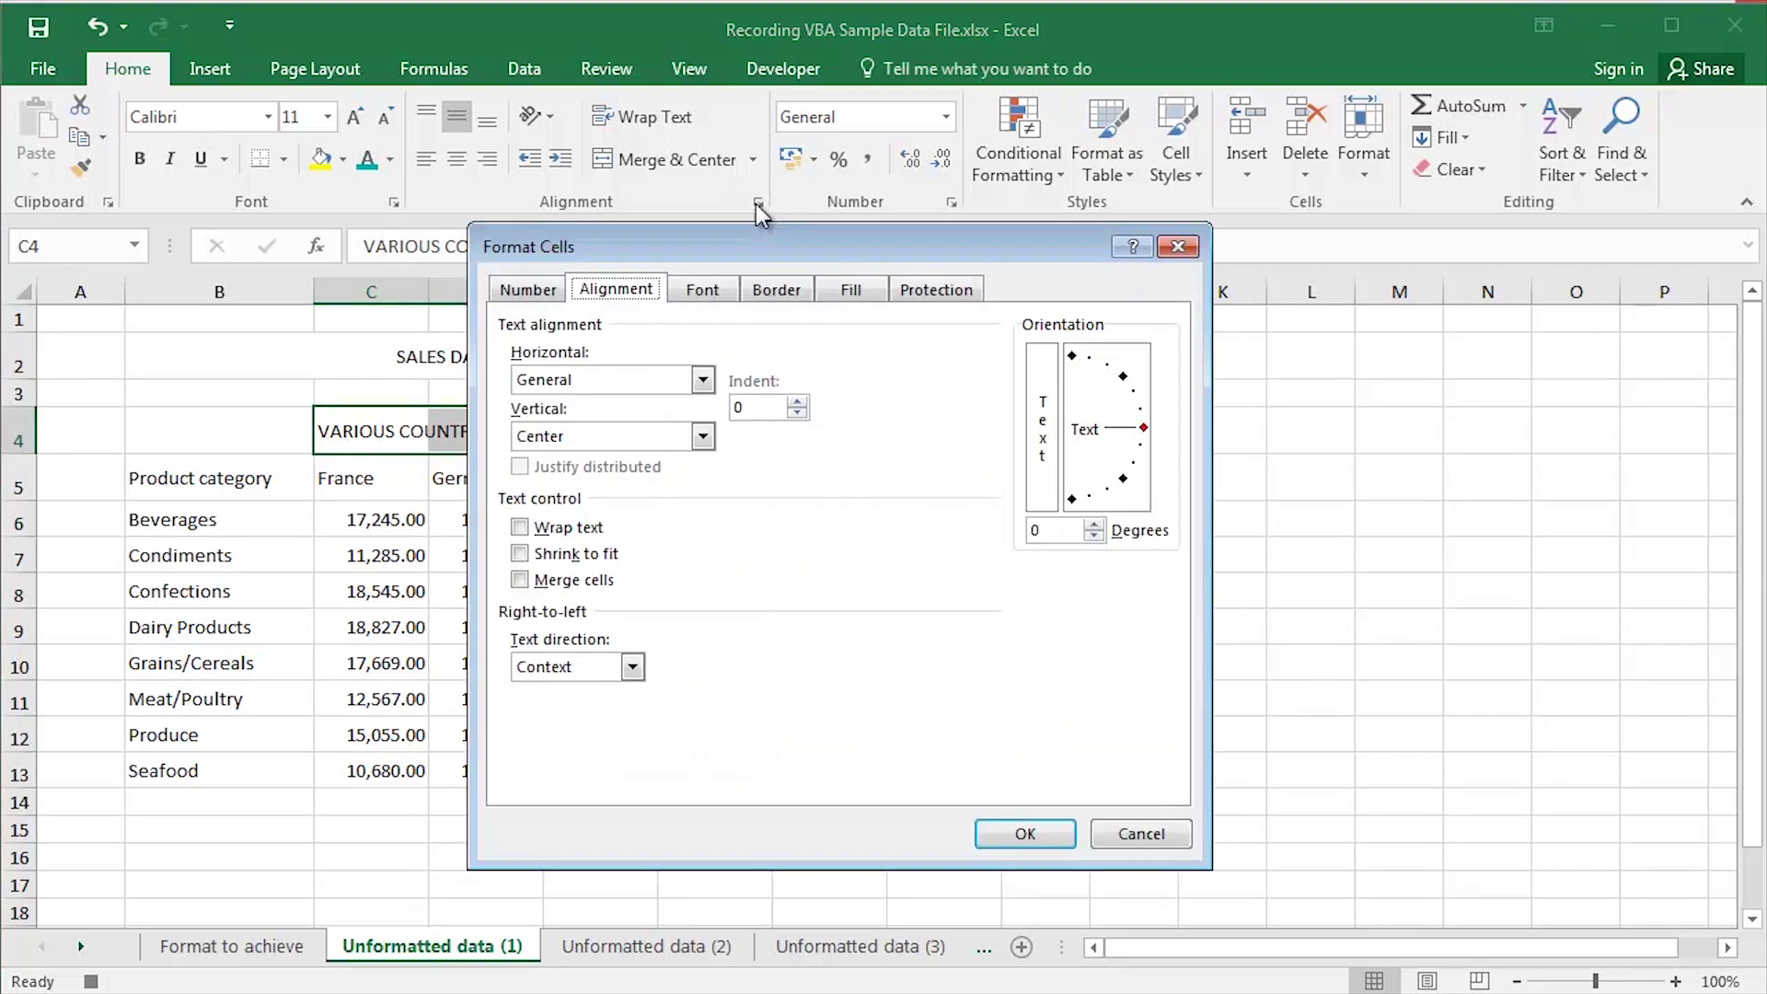
left_click(702, 380)
left_click(589, 512)
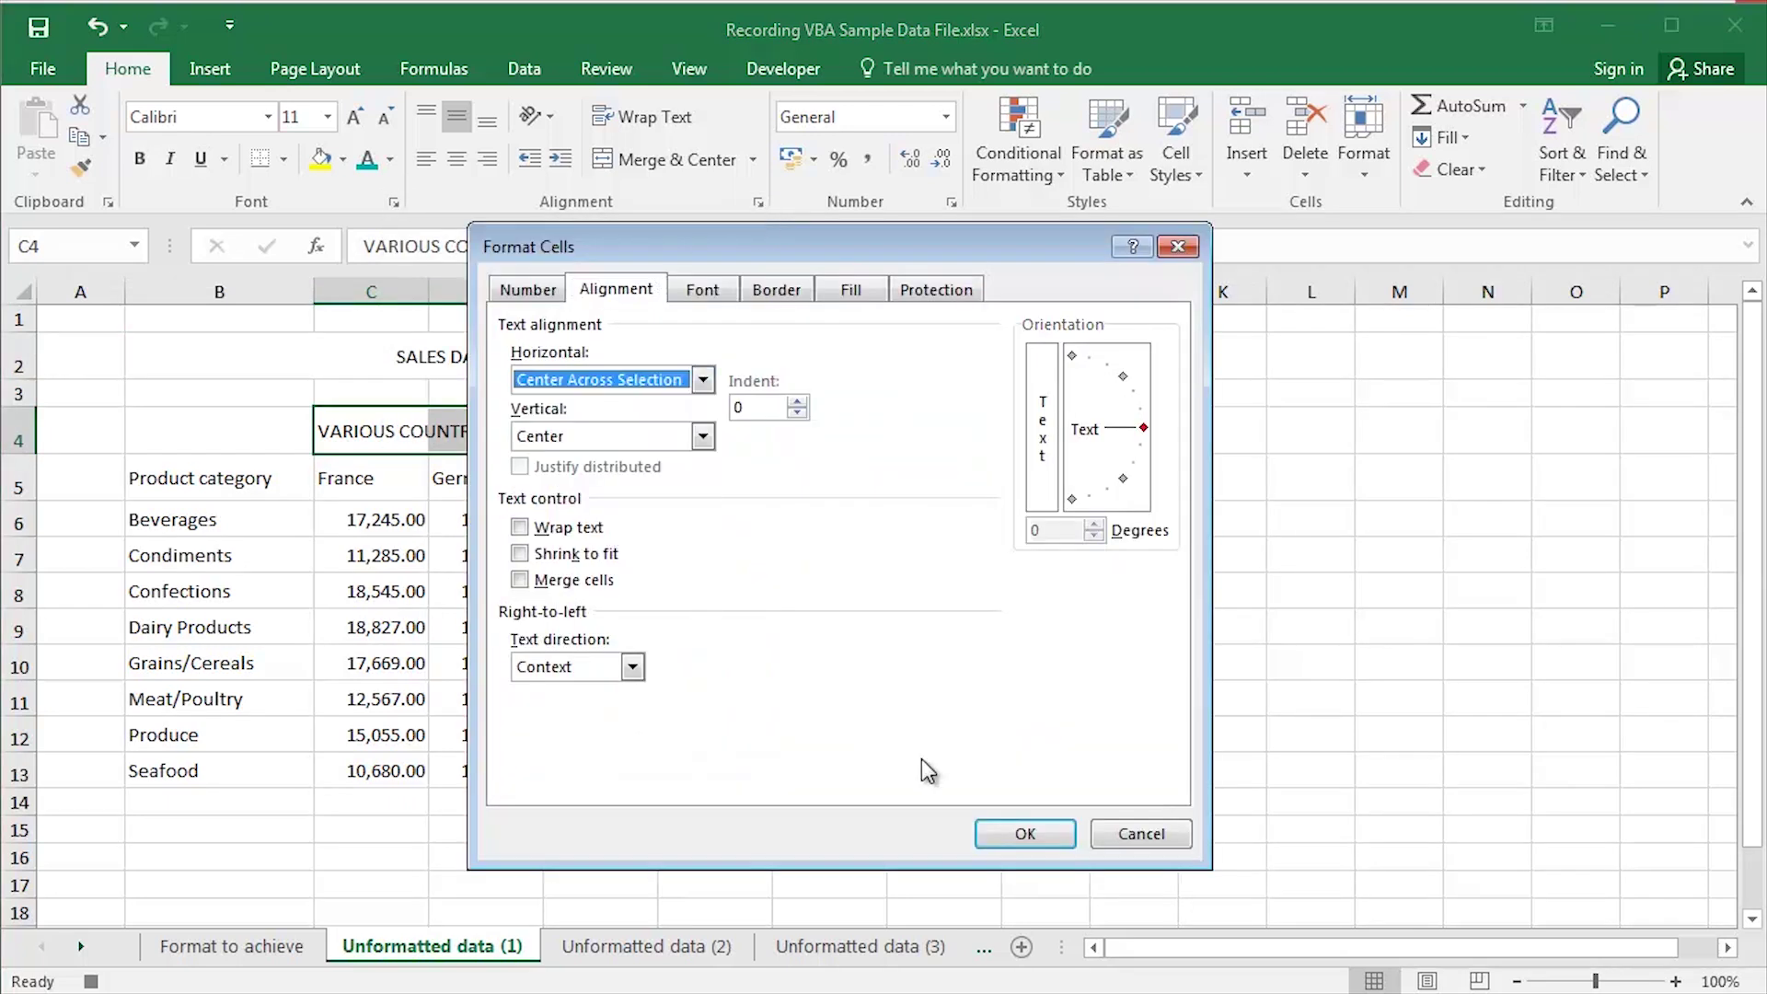
left_click(1018, 835)
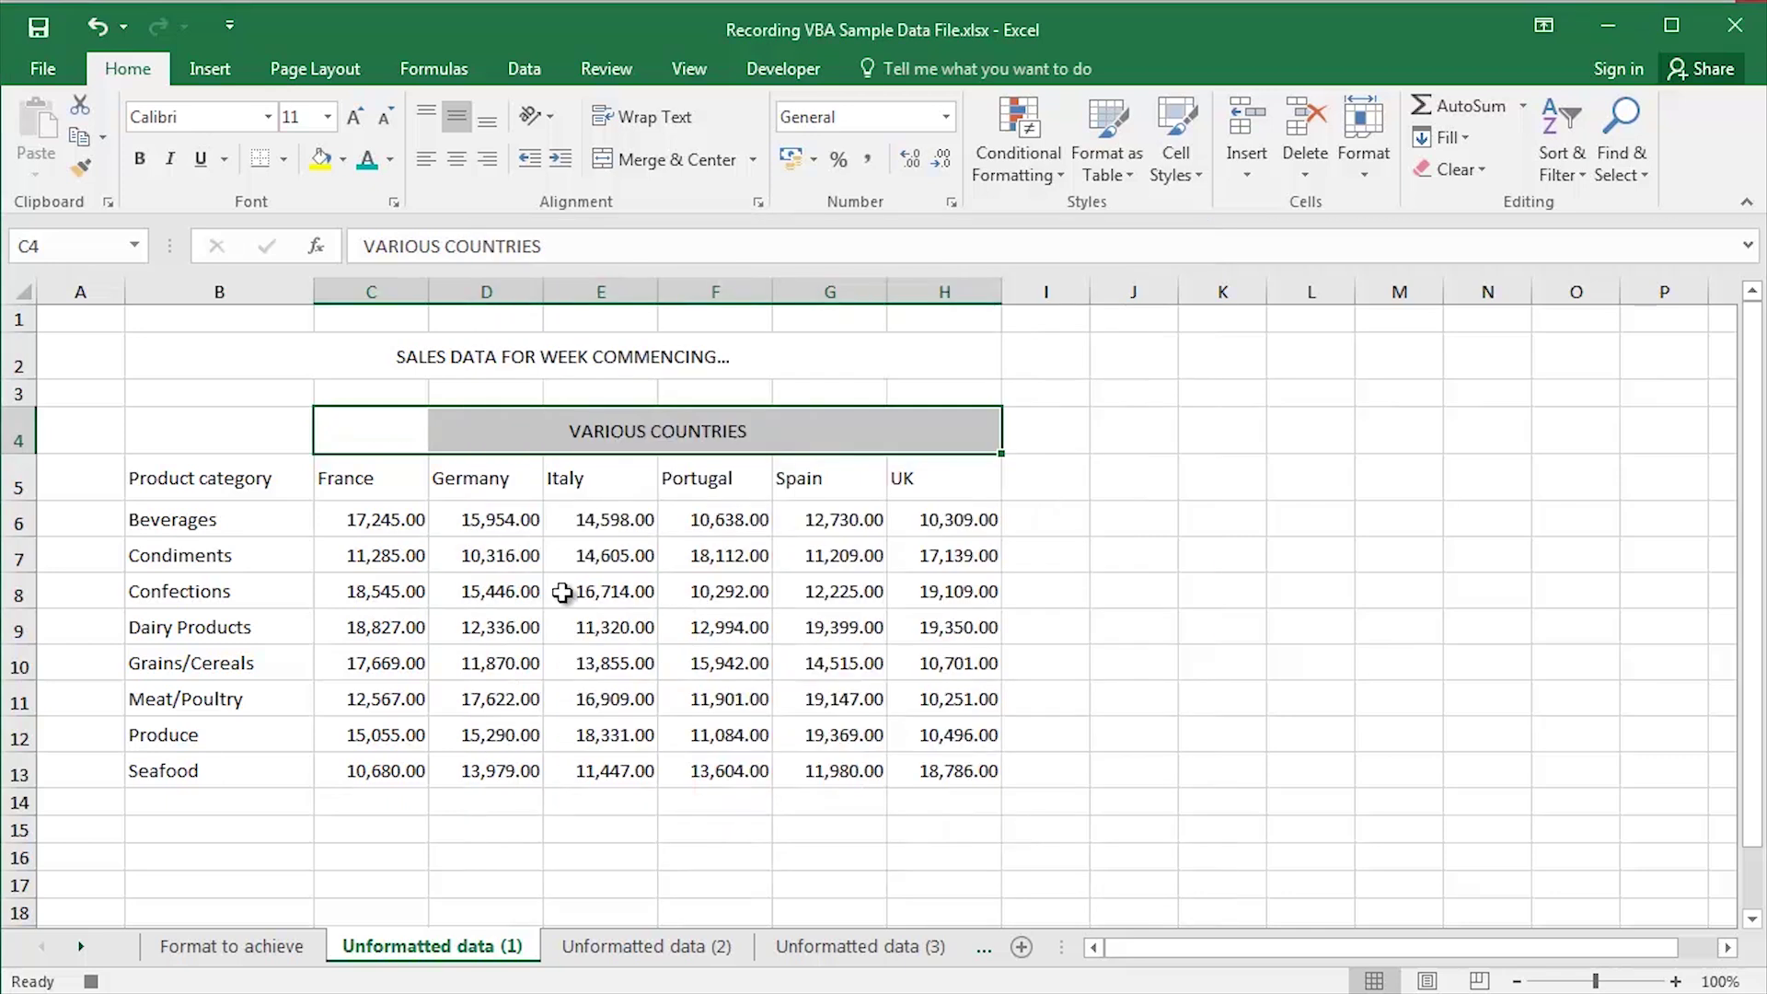
Step: Right-align C5:H5, then make B5:H5, B6:B13, C4:H4 and B2:H2 bold dark teal
left_click_drag(390, 480, 920, 478)
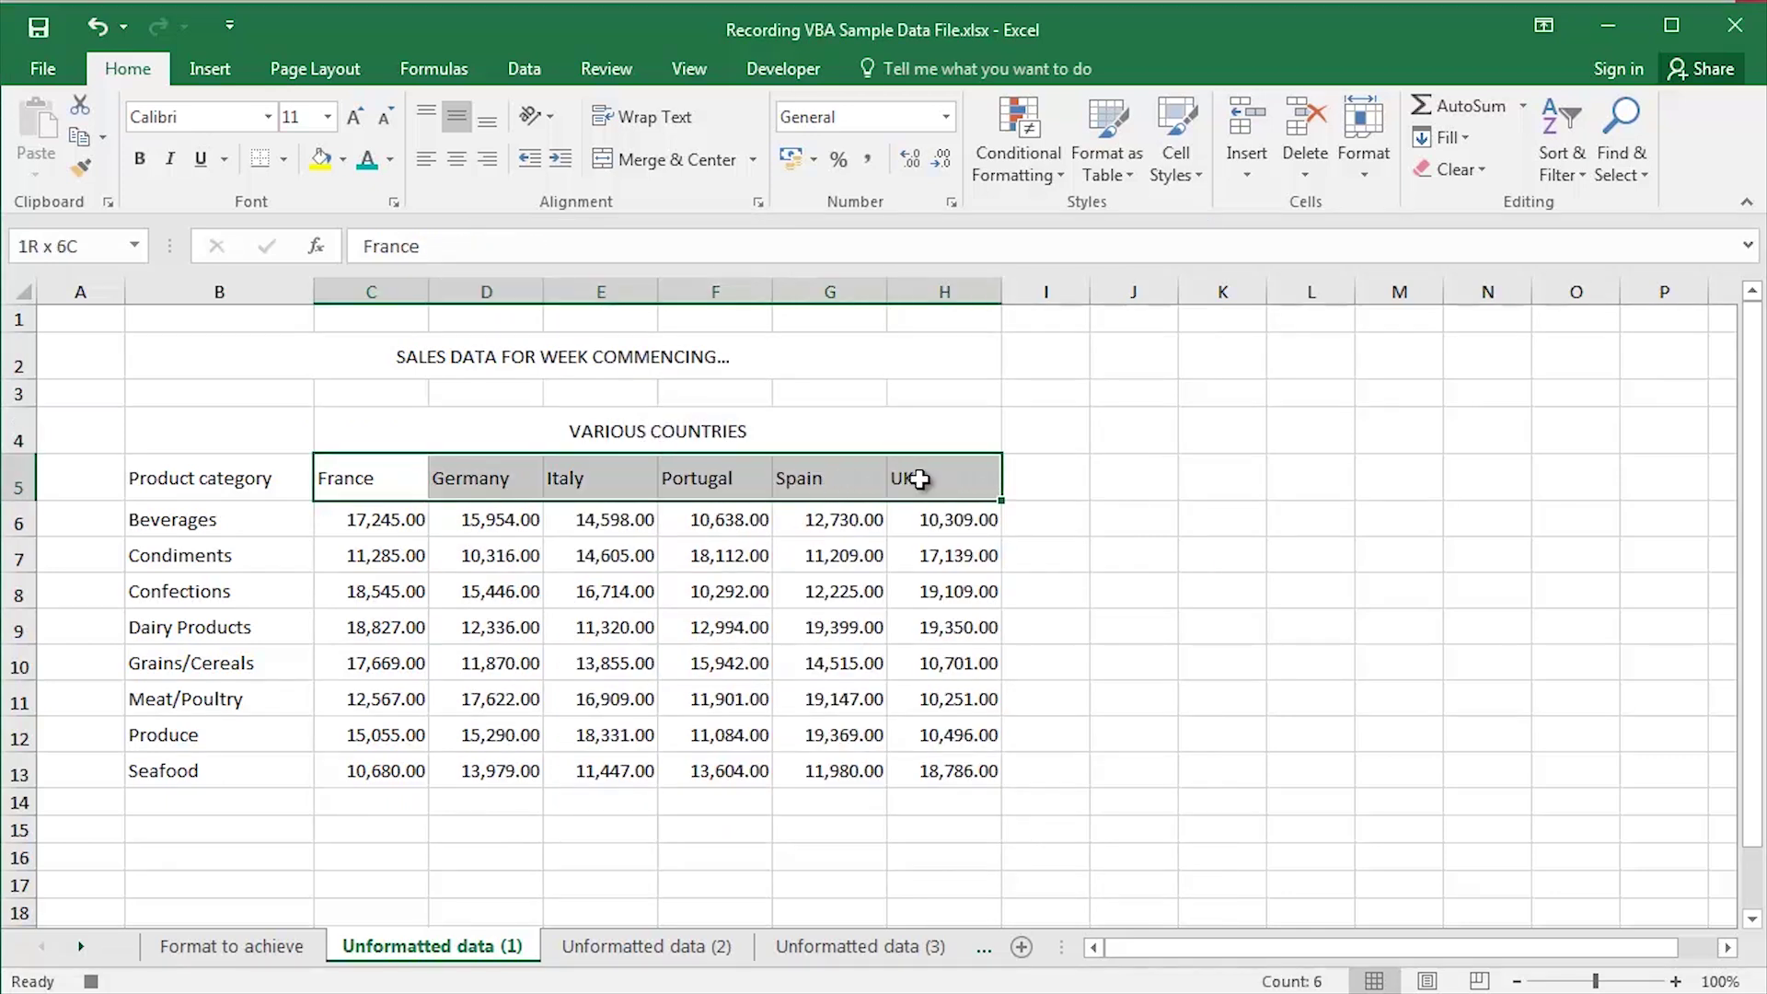
left_click(487, 159)
left_click_drag(264, 478, 906, 471)
left_click_drag(245, 521, 267, 768)
left_click_drag(432, 442, 929, 434)
left_click_drag(243, 349, 899, 356)
key("ctrl+b")
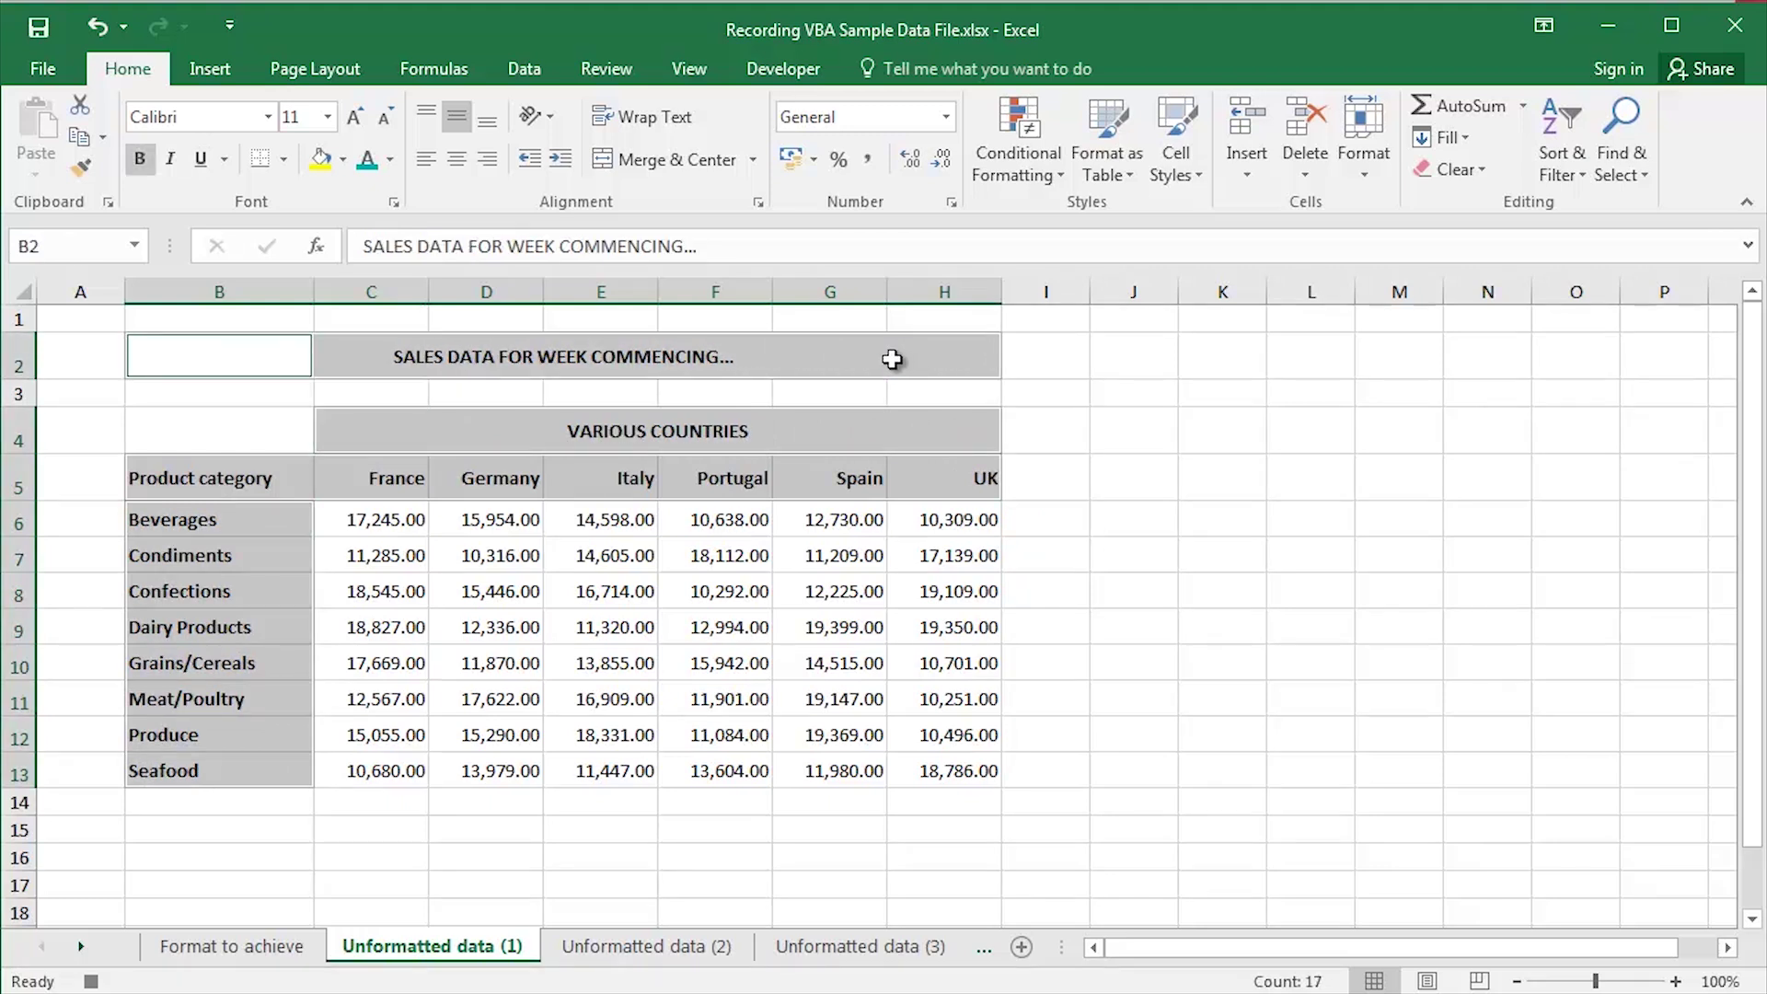
left_click(390, 162)
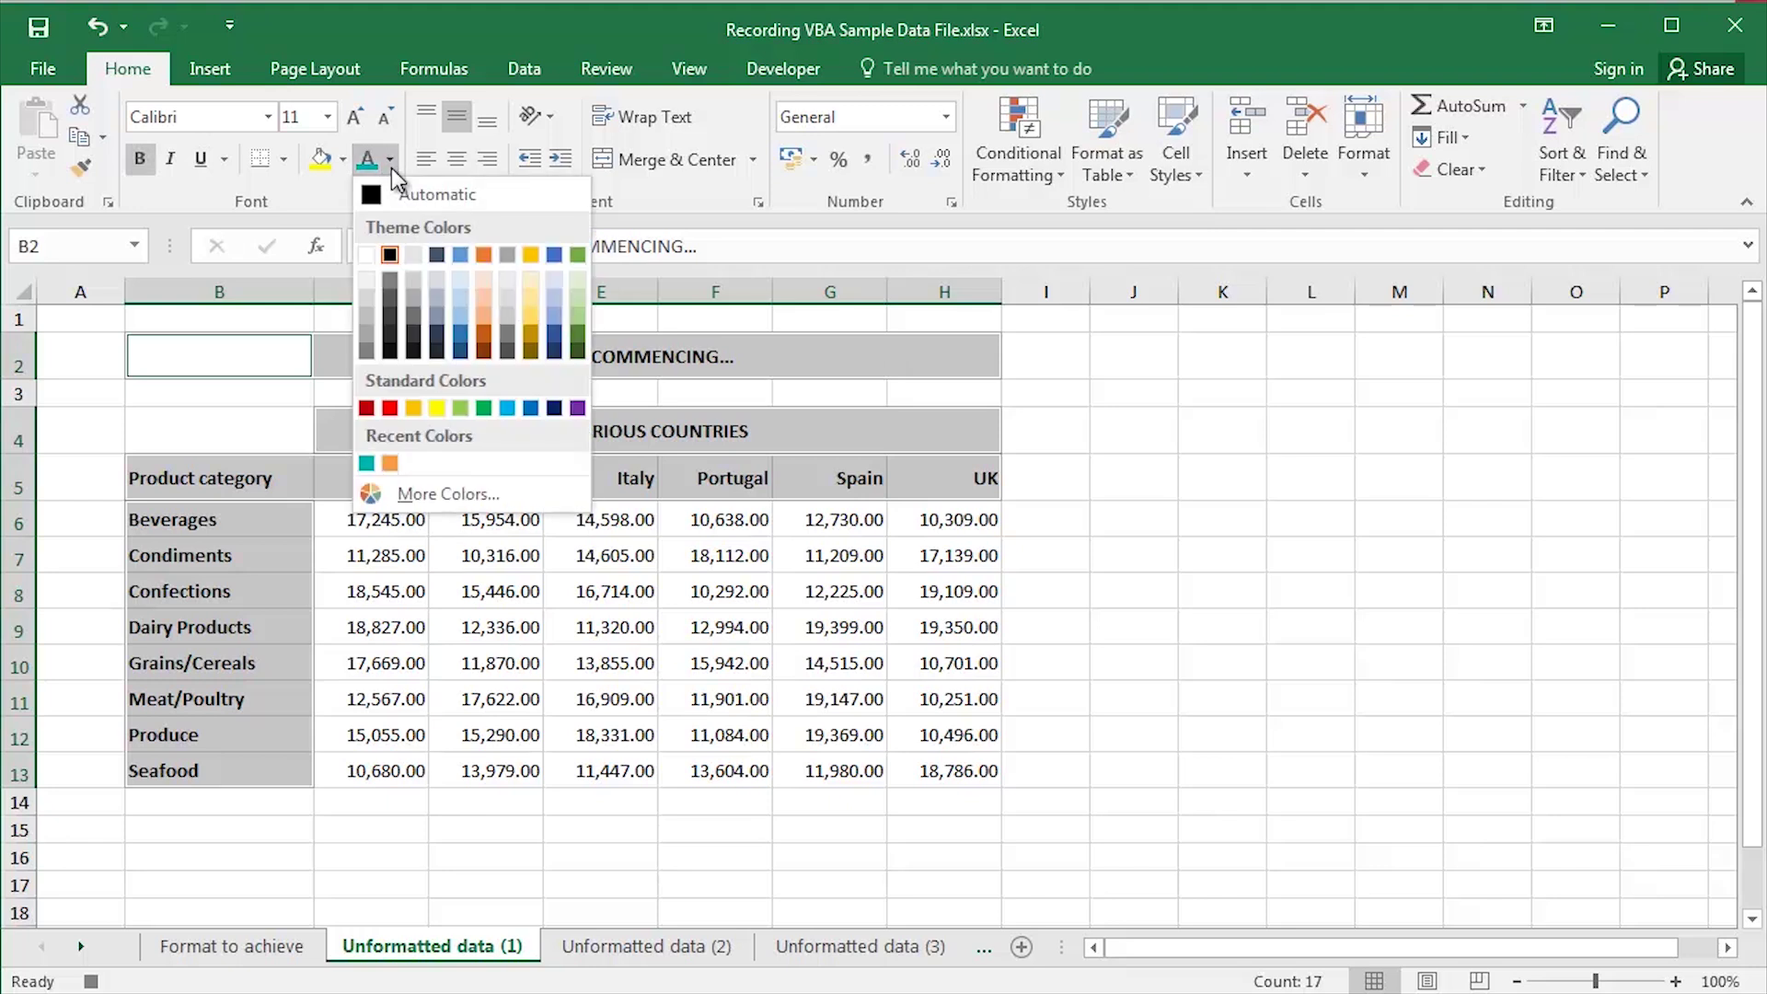
left_click(366, 463)
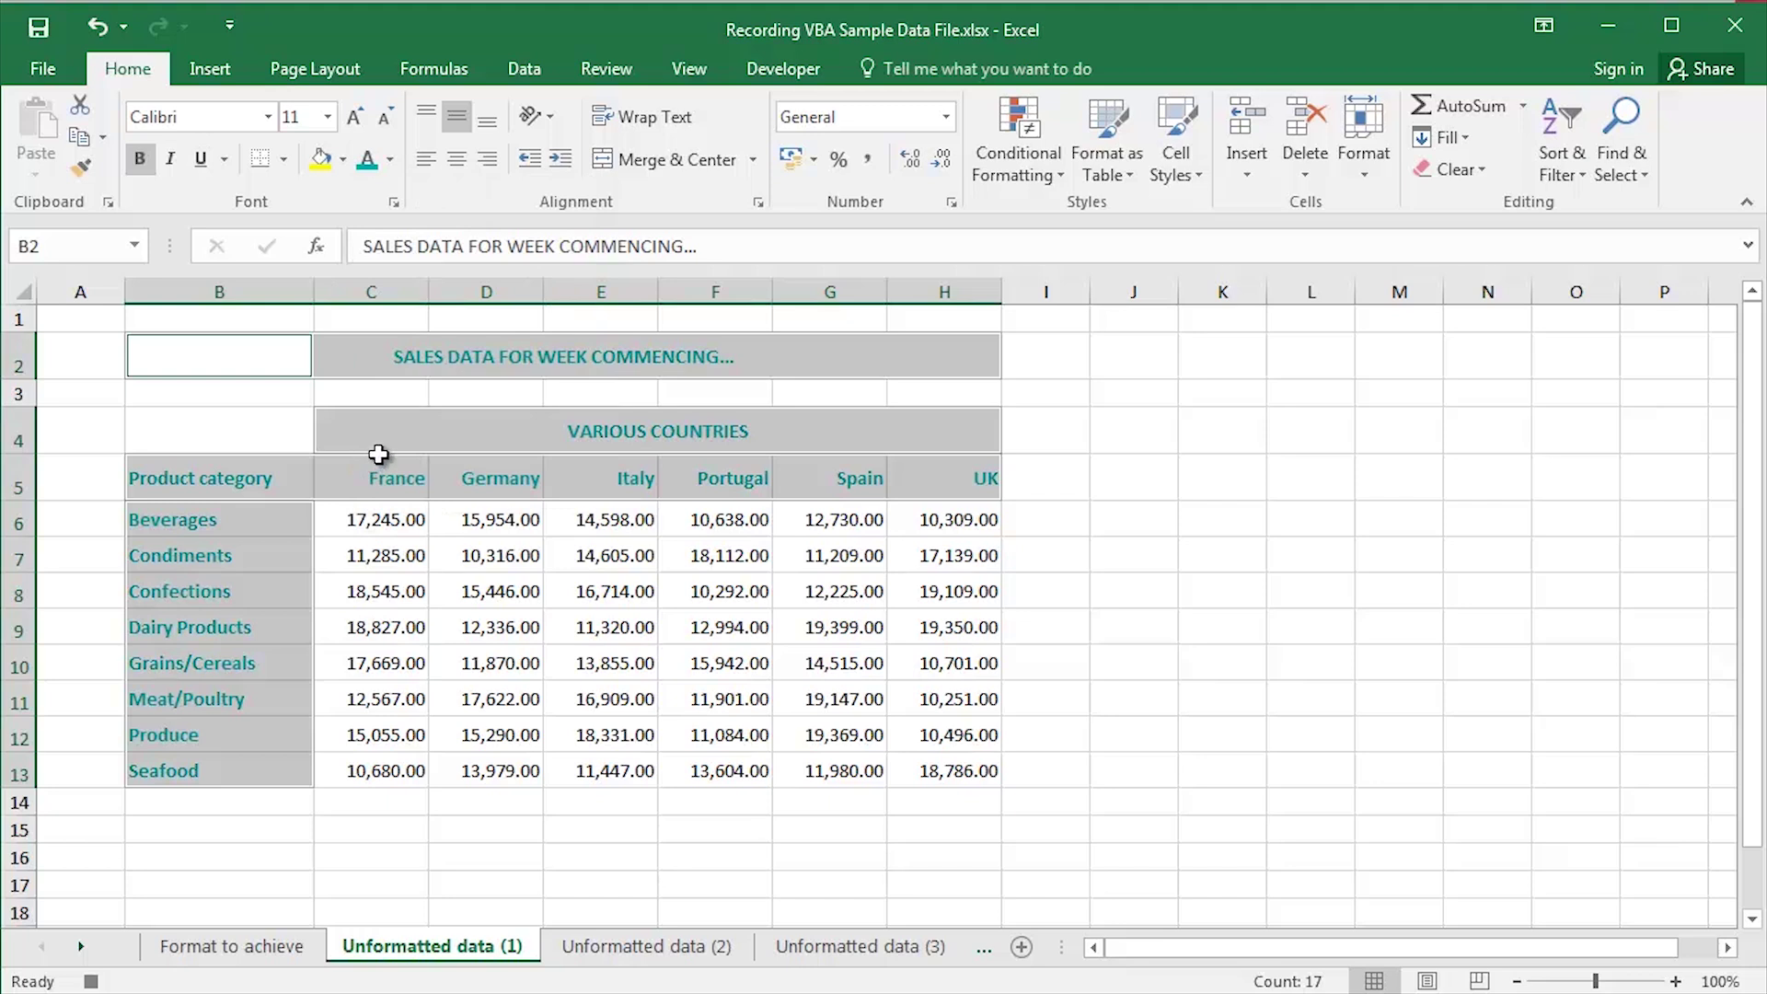
left_click_drag(249, 359, 897, 357)
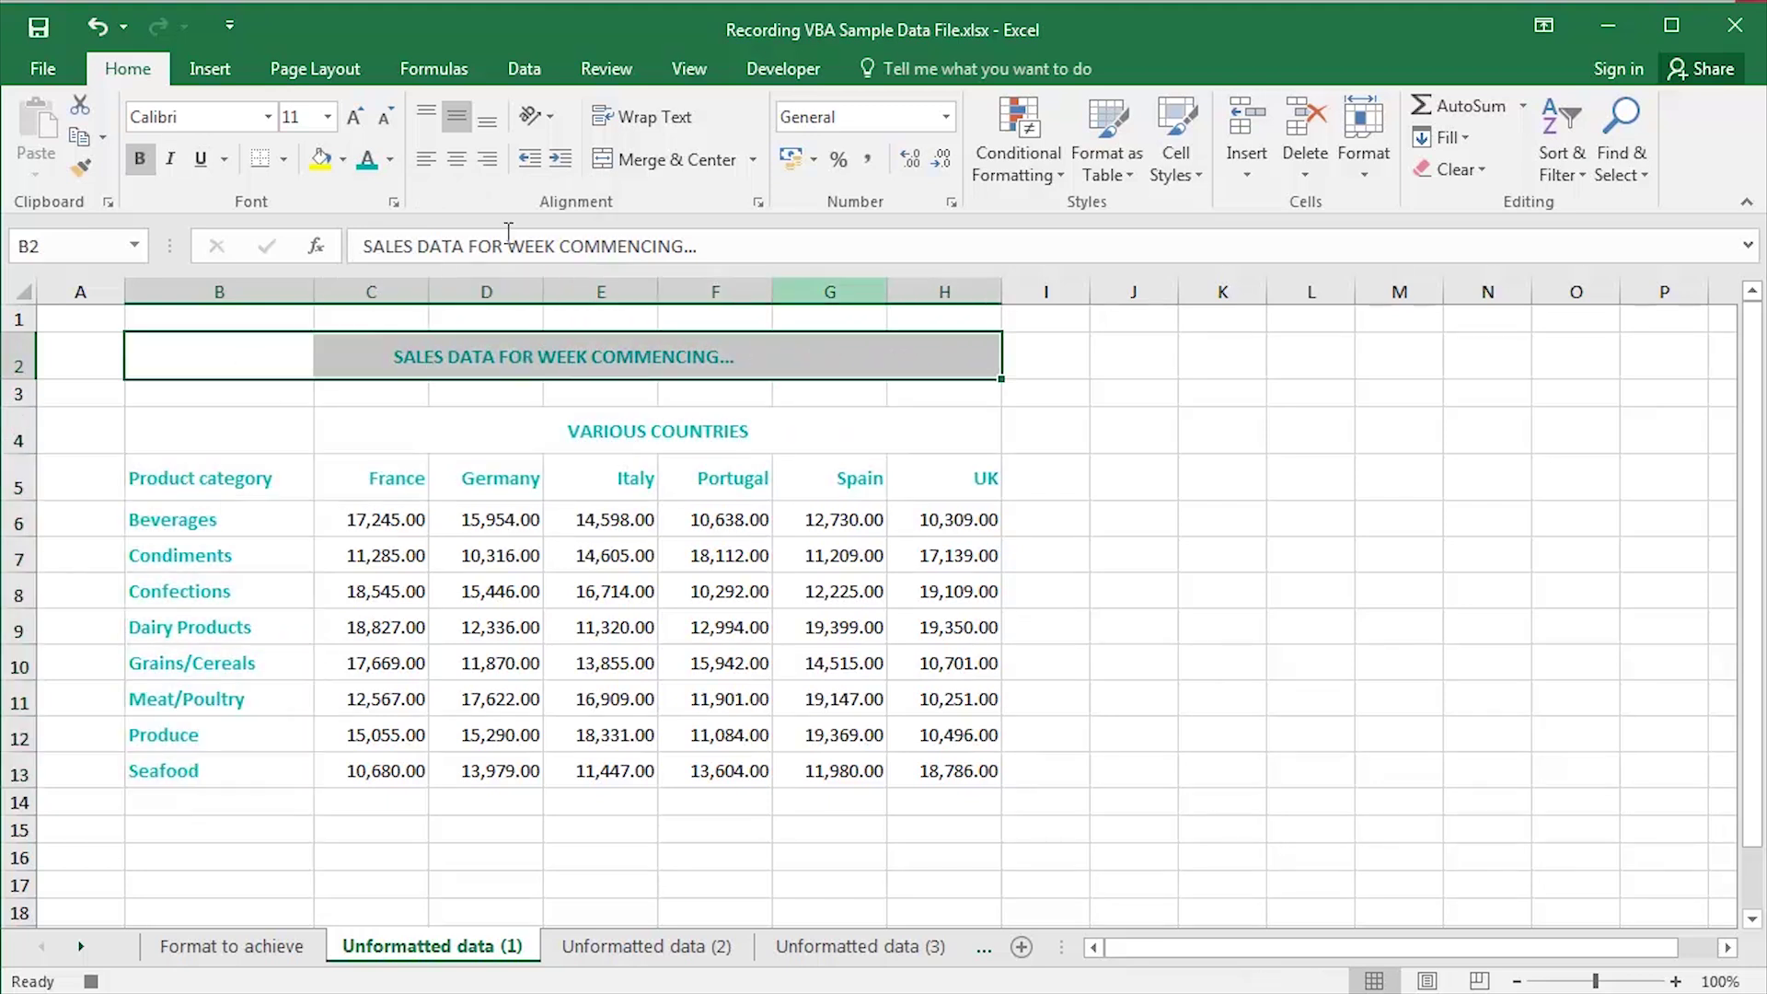
Step: Set the title to 16 pt and VARIOUS COUNTRIES across C4:H4 to 14 pt
left_click(326, 118)
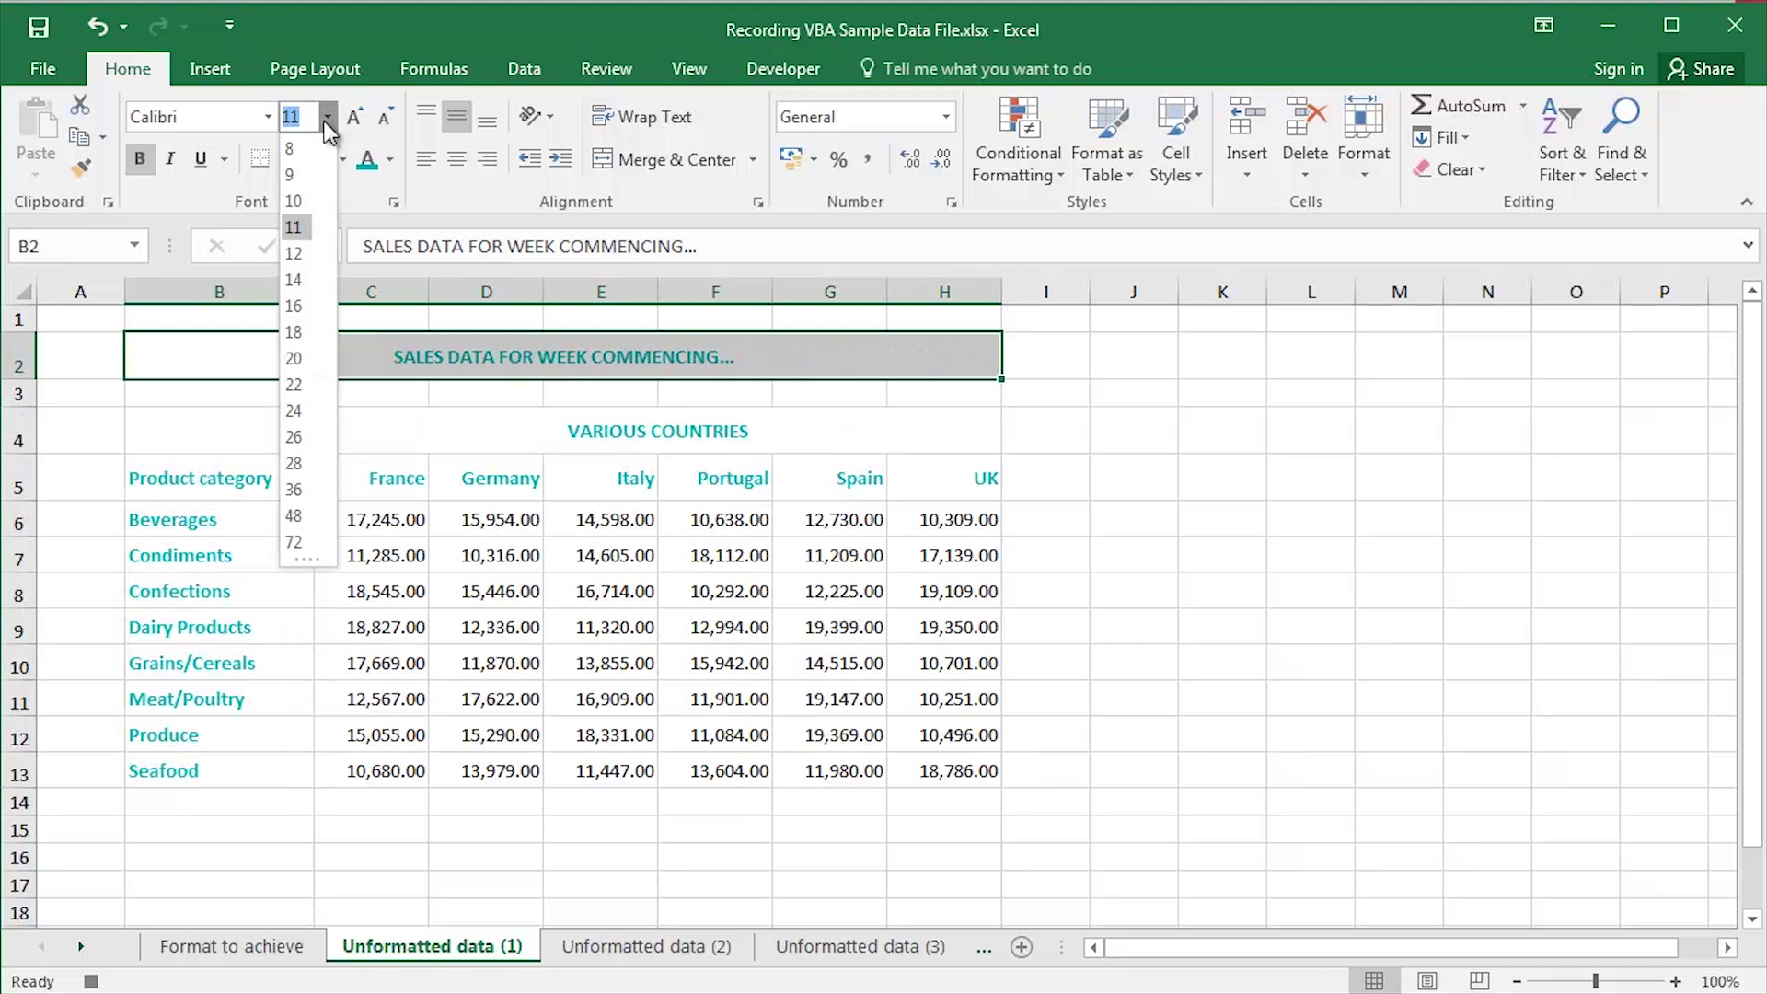
left_click(290, 311)
left_click_drag(258, 428, 963, 427)
left_click_drag(368, 446, 920, 432)
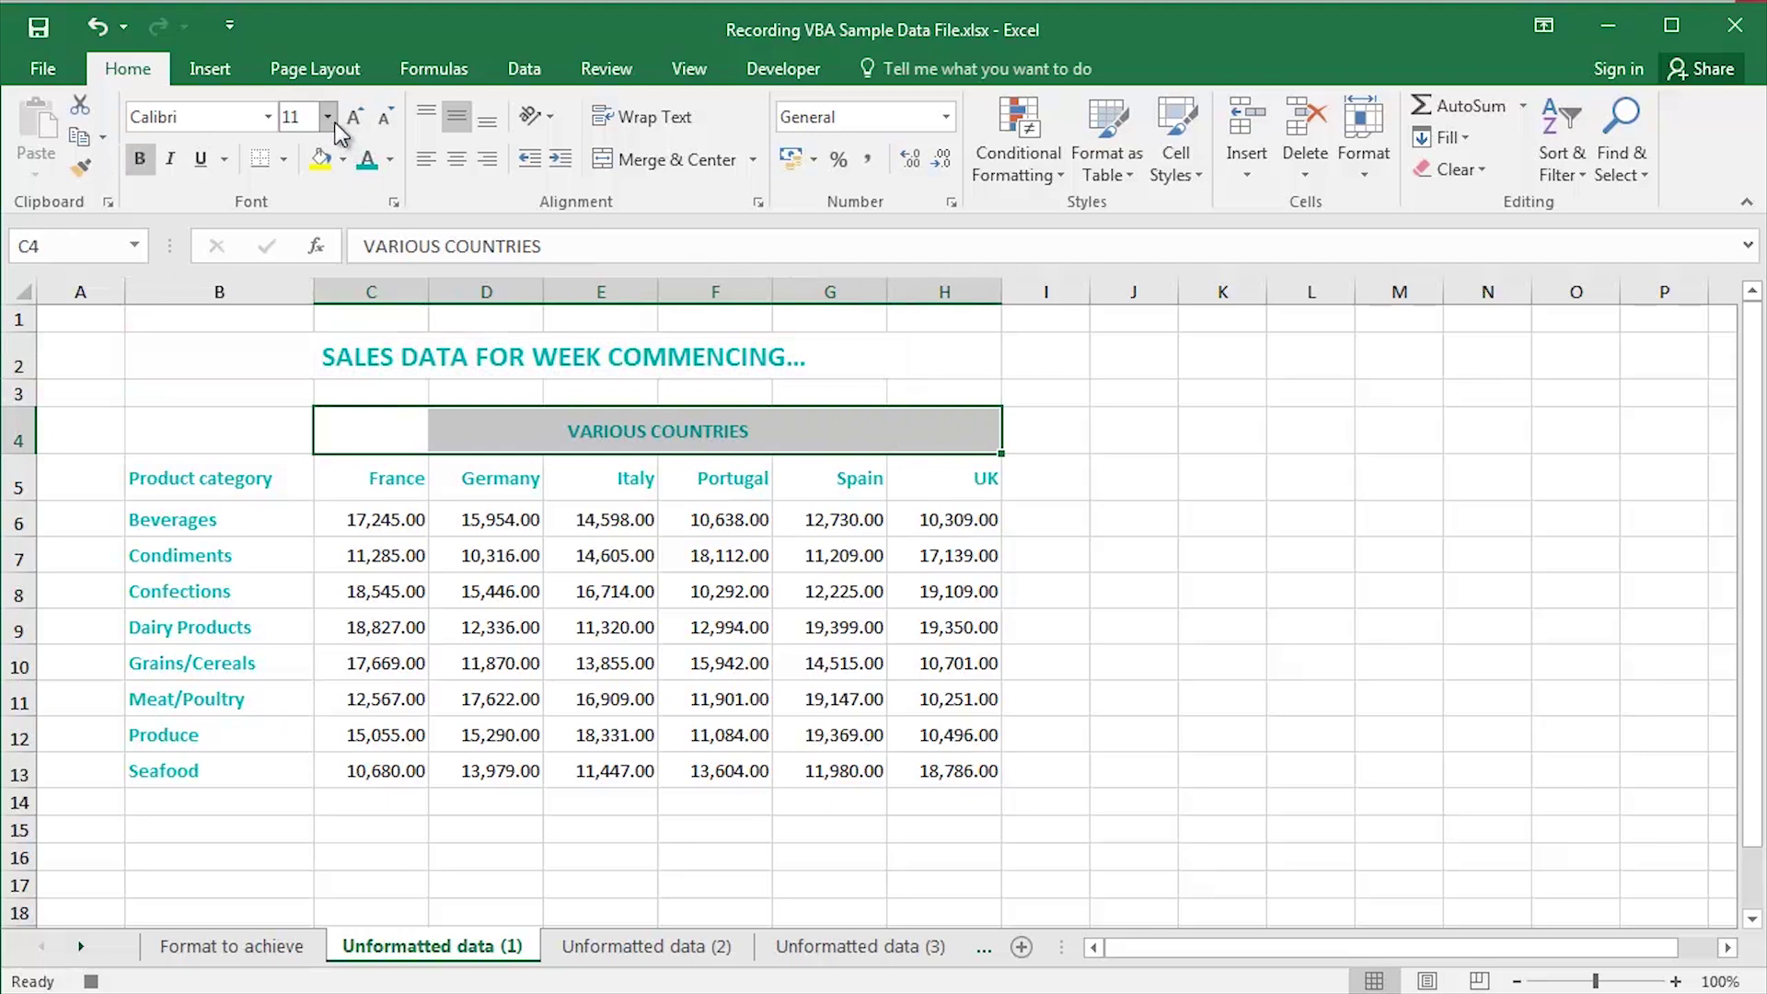
left_click(326, 118)
left_click(309, 277)
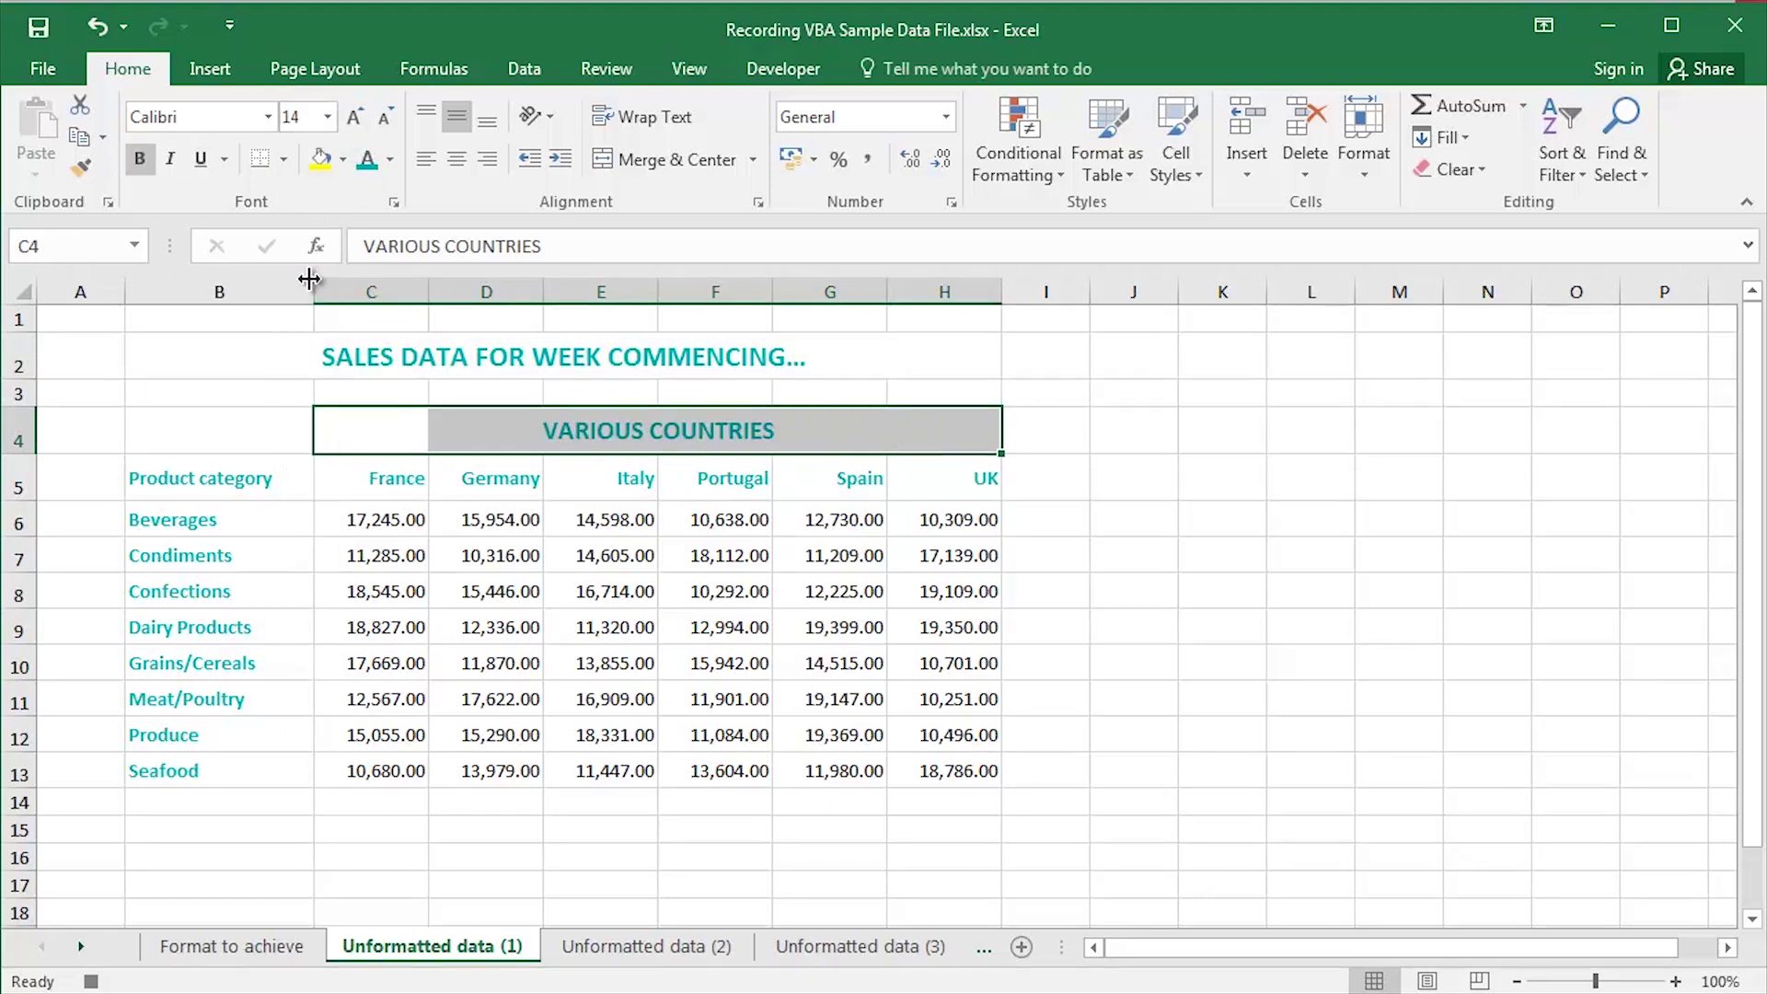
Step: Set the product category names B6:B13 to 12 pt, then reselect the title to check it
left_click(268, 488)
left_click_drag(380, 482, 935, 478)
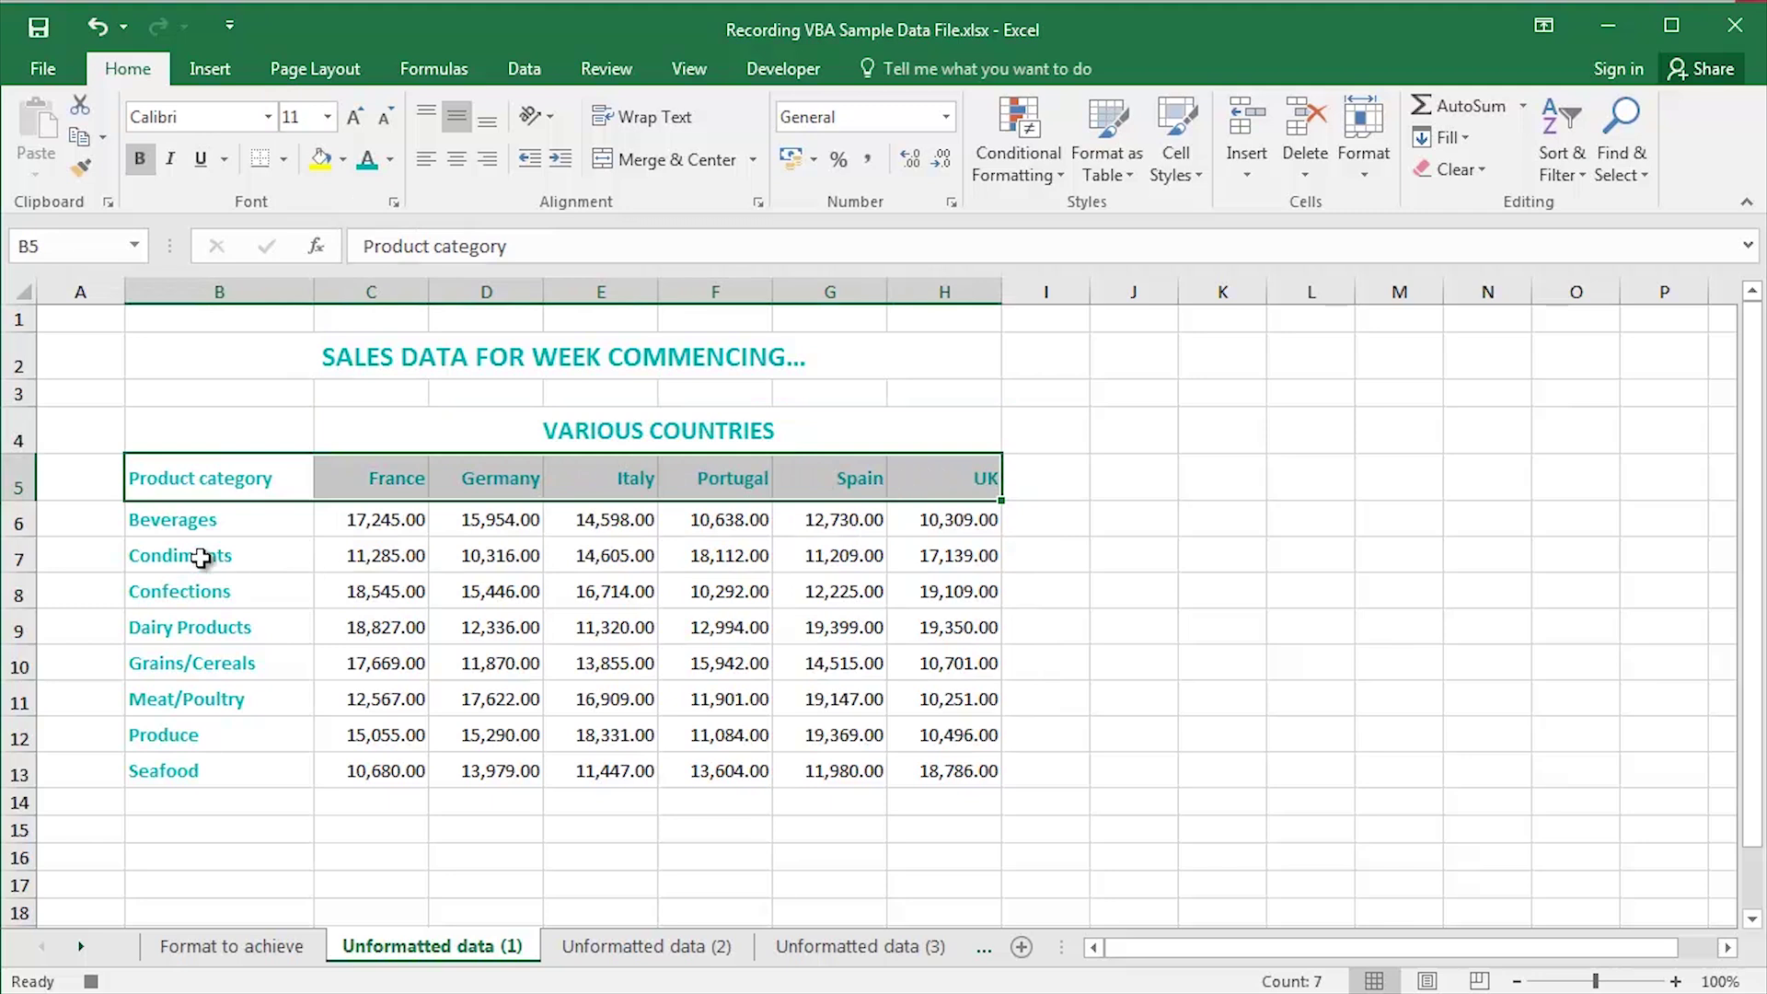
left_click(218, 521, "ctrl")
left_click_drag(214, 540, 193, 787)
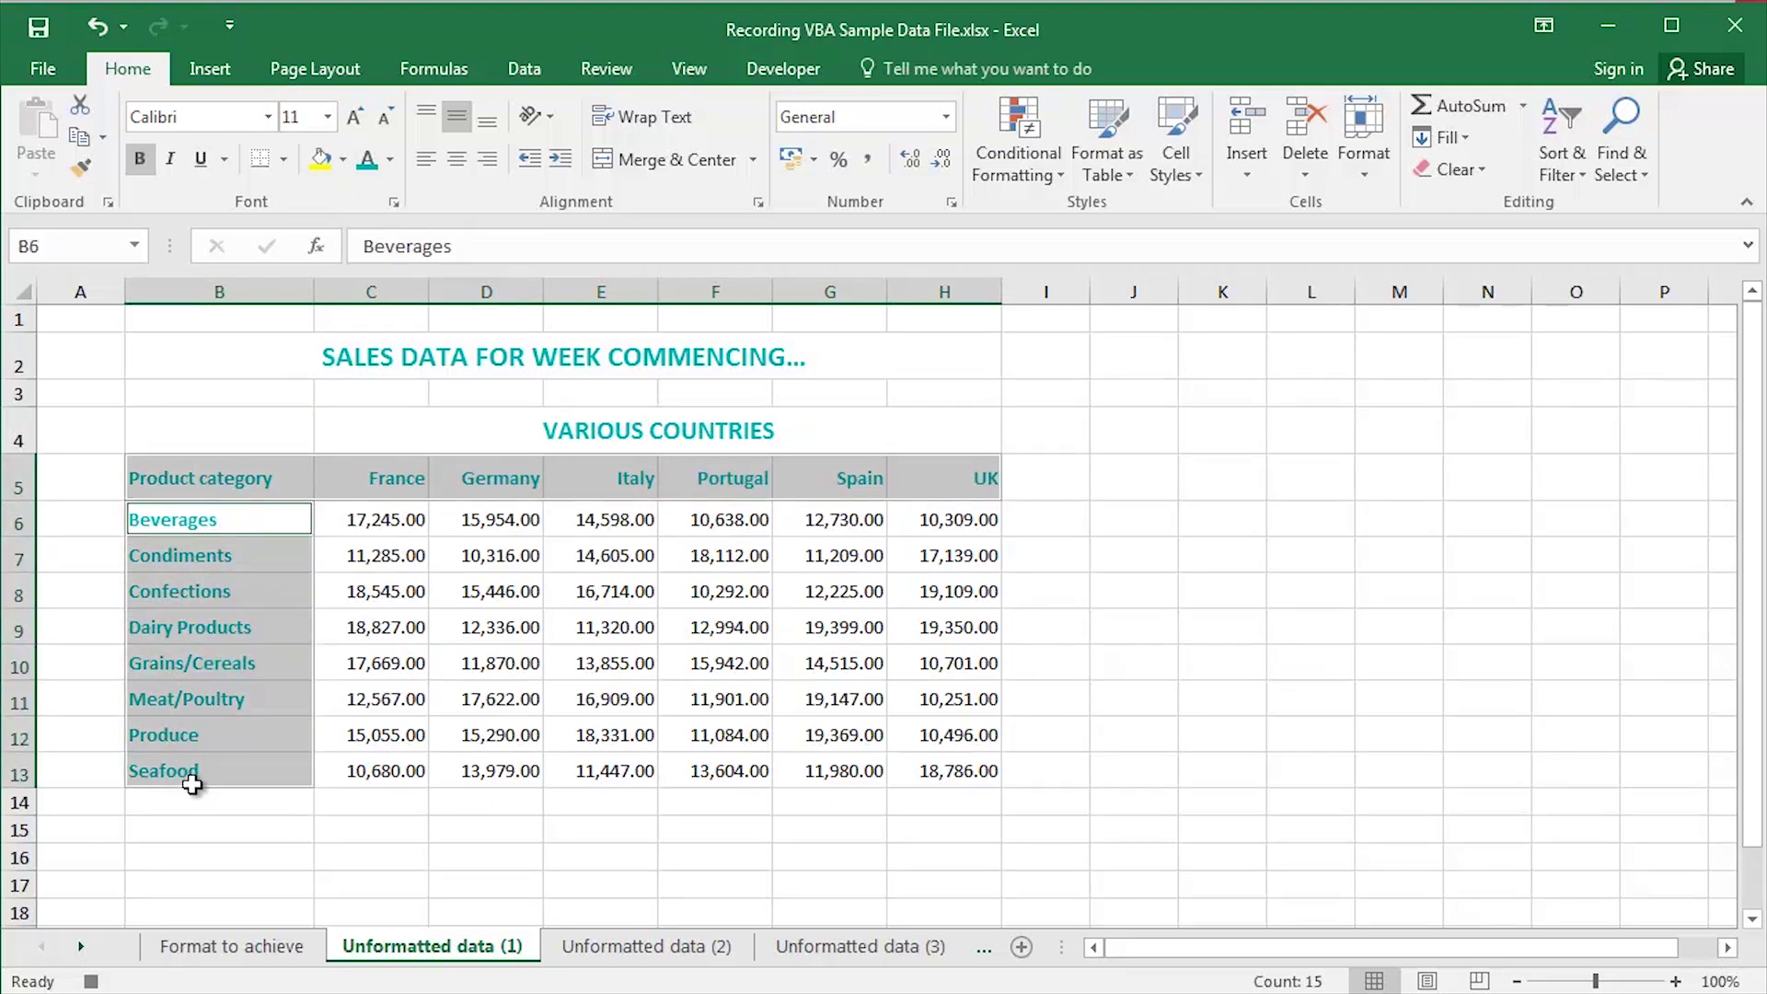
left_click(327, 117)
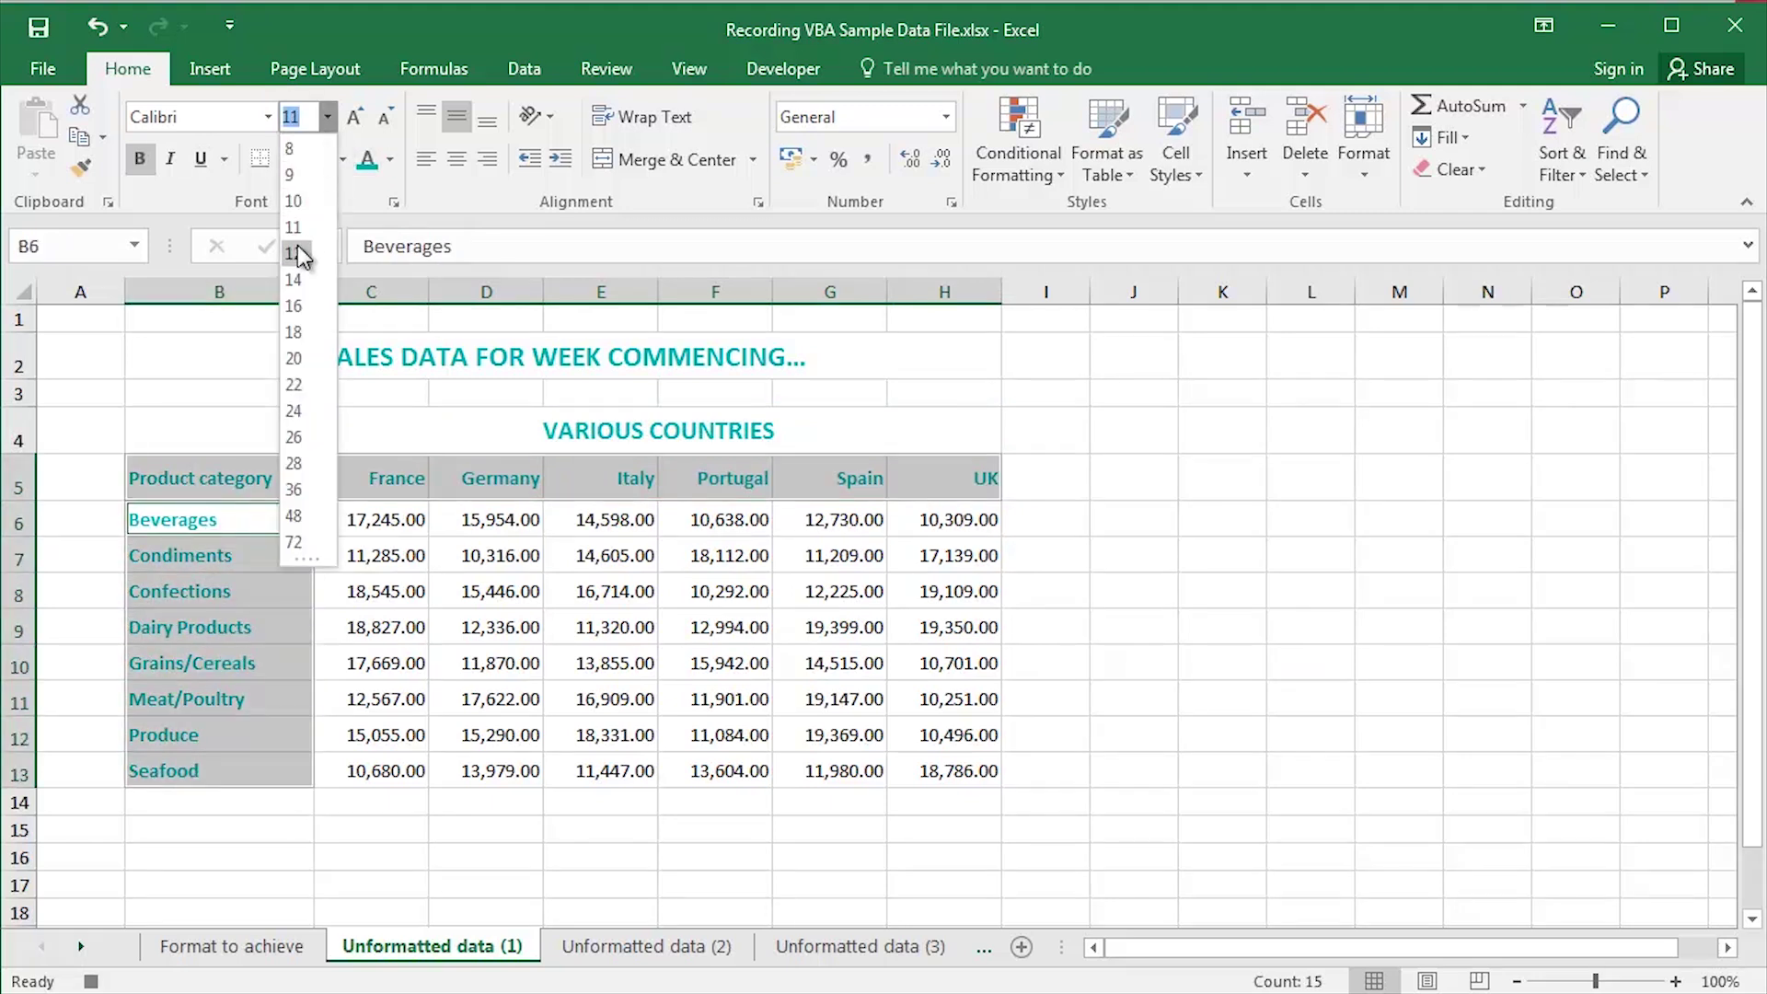
left_click(299, 255)
left_click(267, 366)
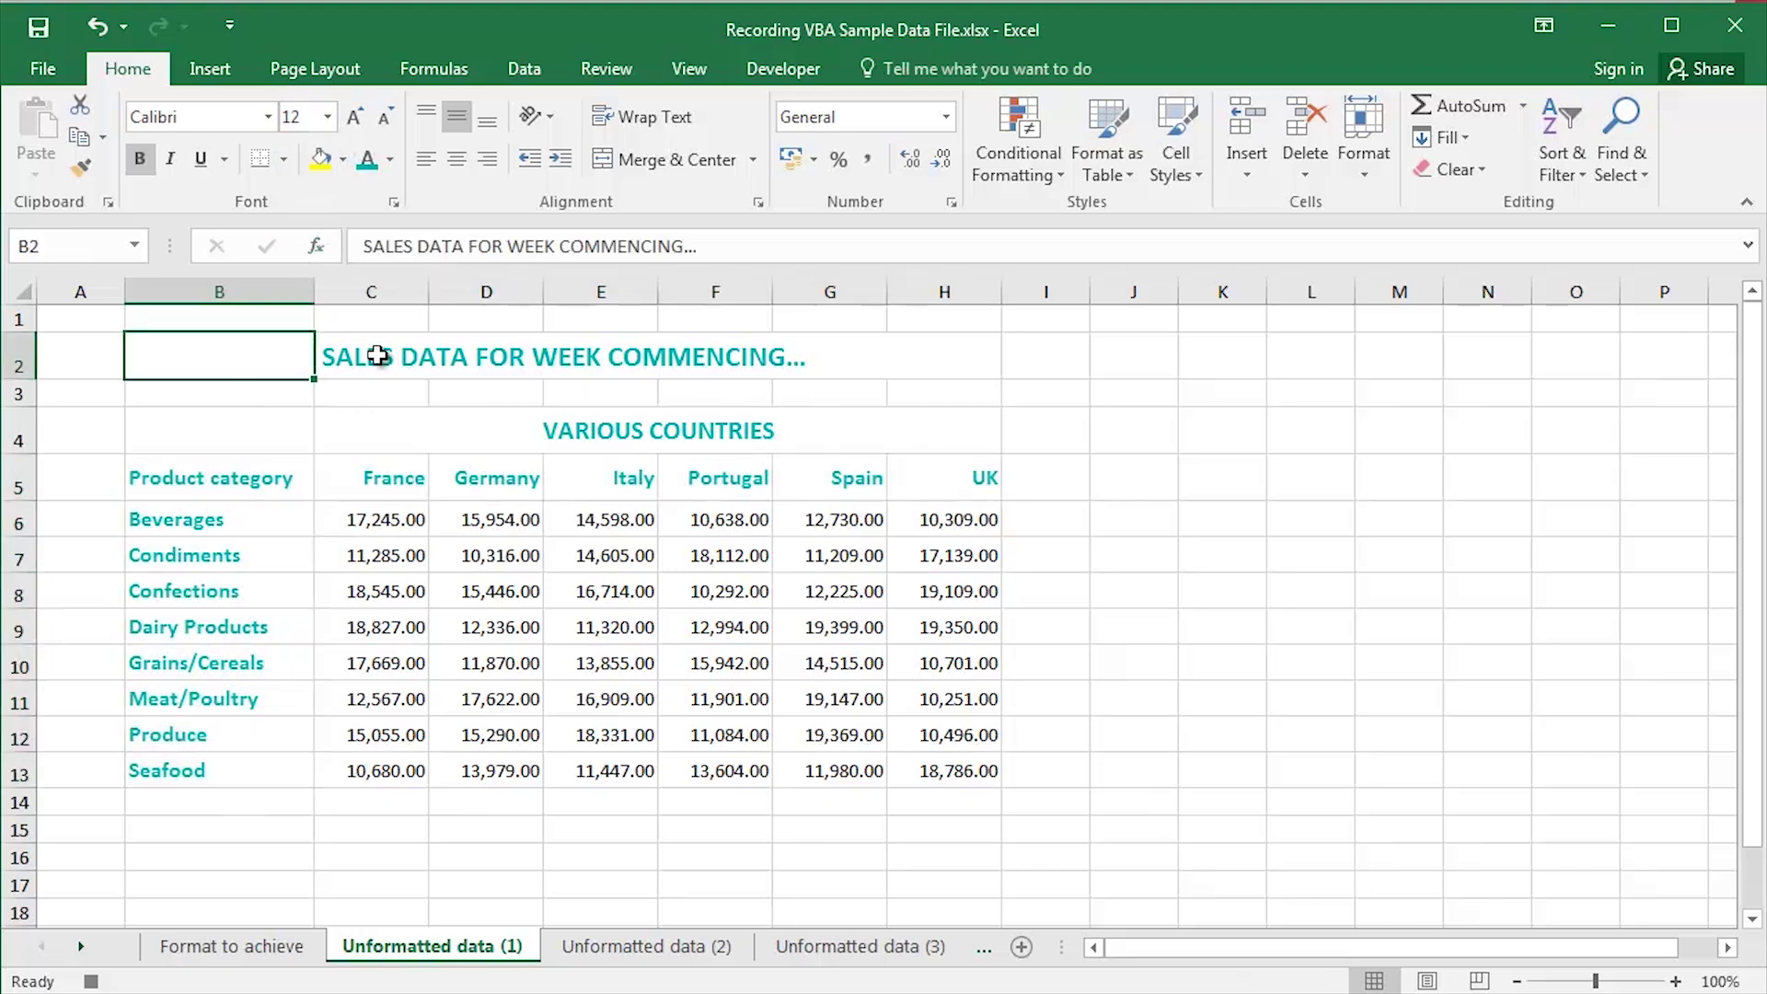
left_click_drag(378, 356, 938, 370)
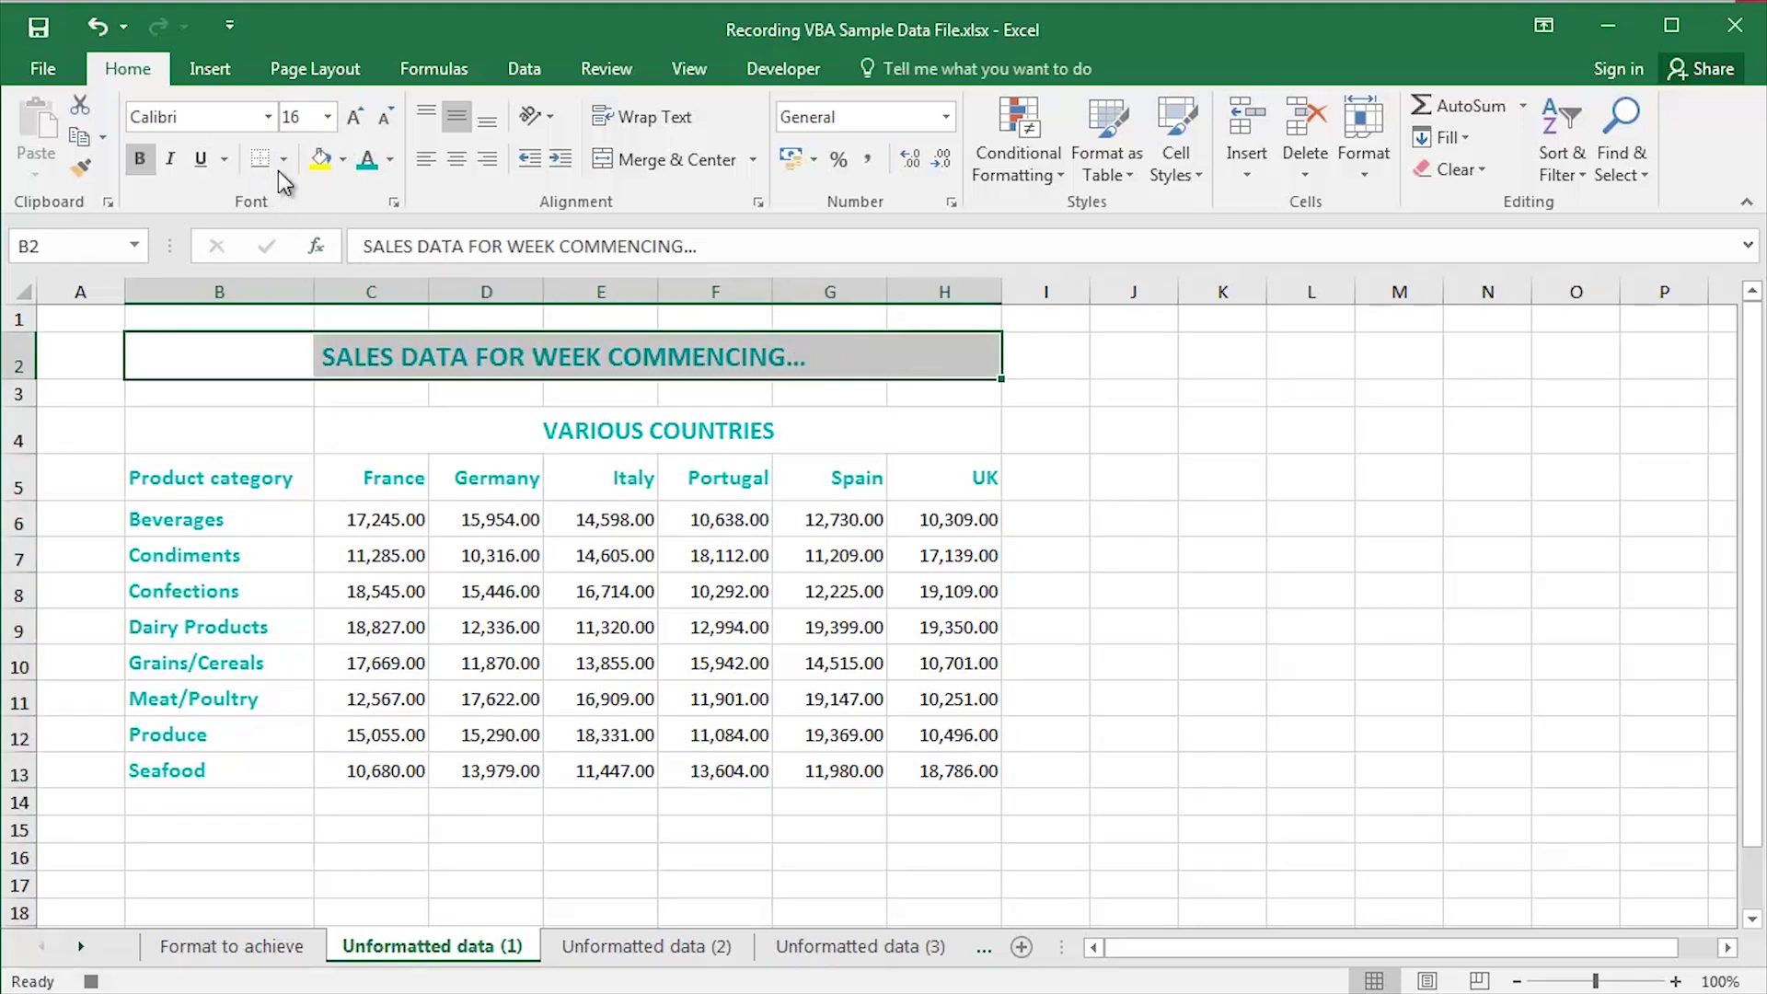
Step: Add an orange bottom border under the sales title row B2:H2
left_click(284, 159)
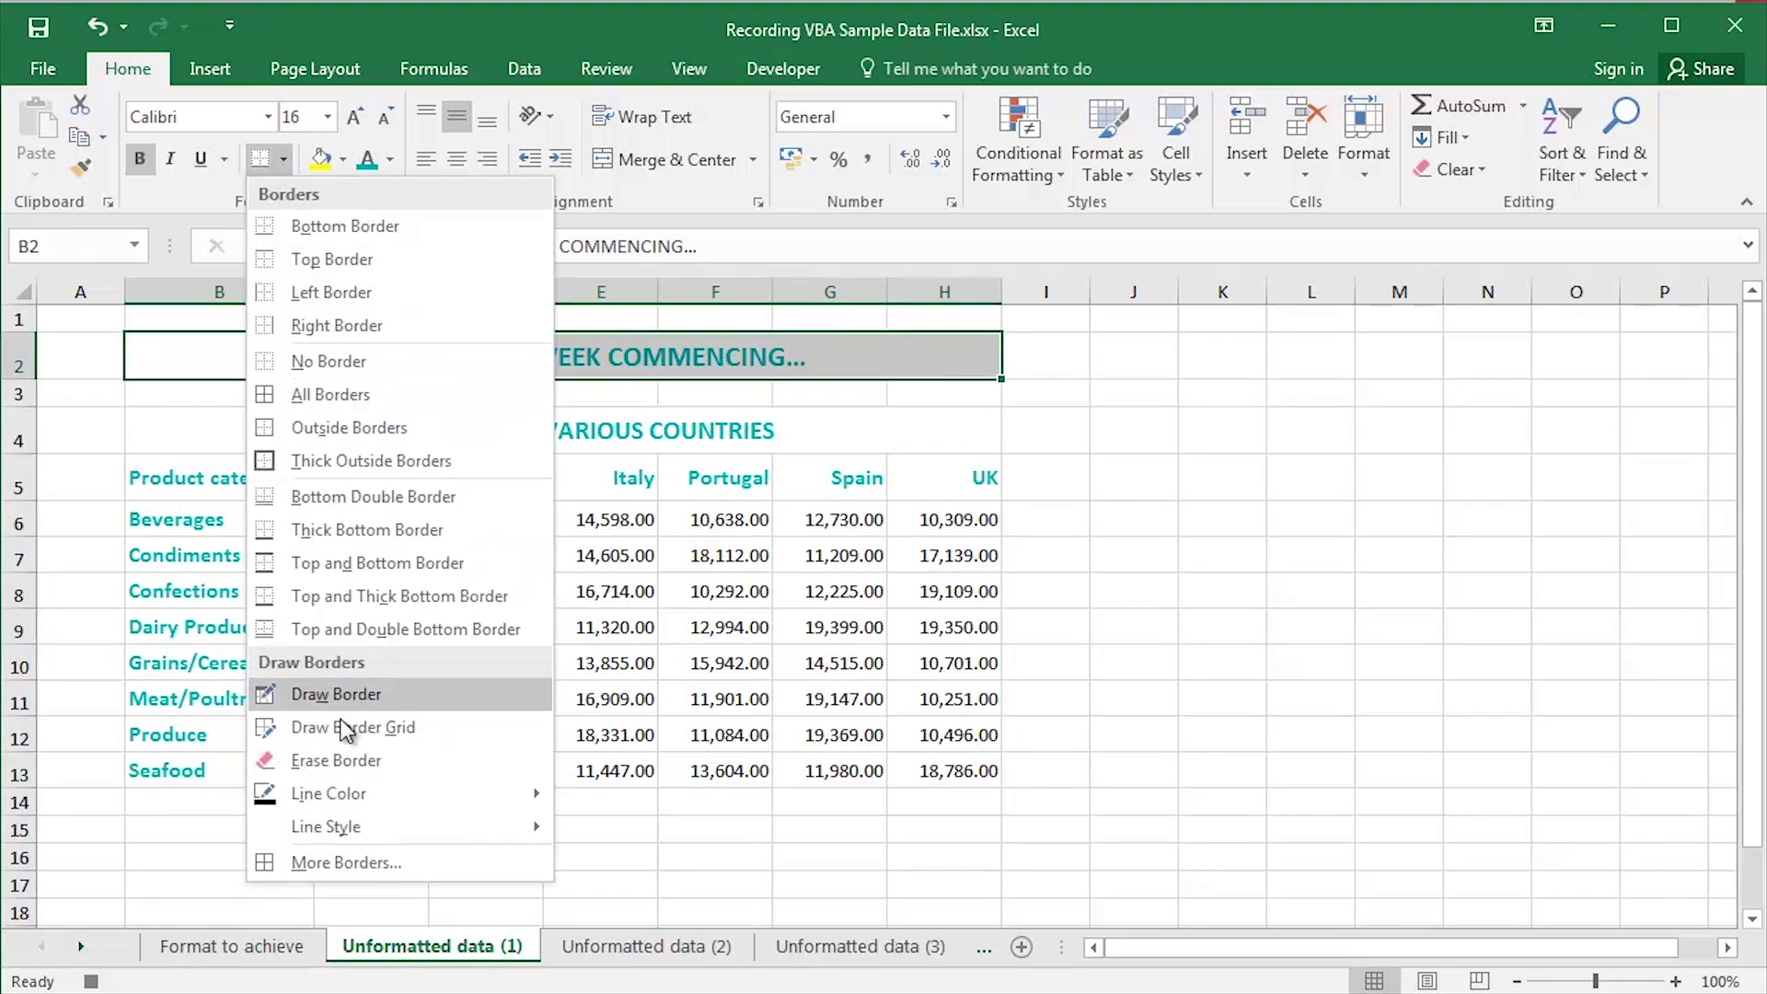
left_click(361, 863)
left_click(615, 576)
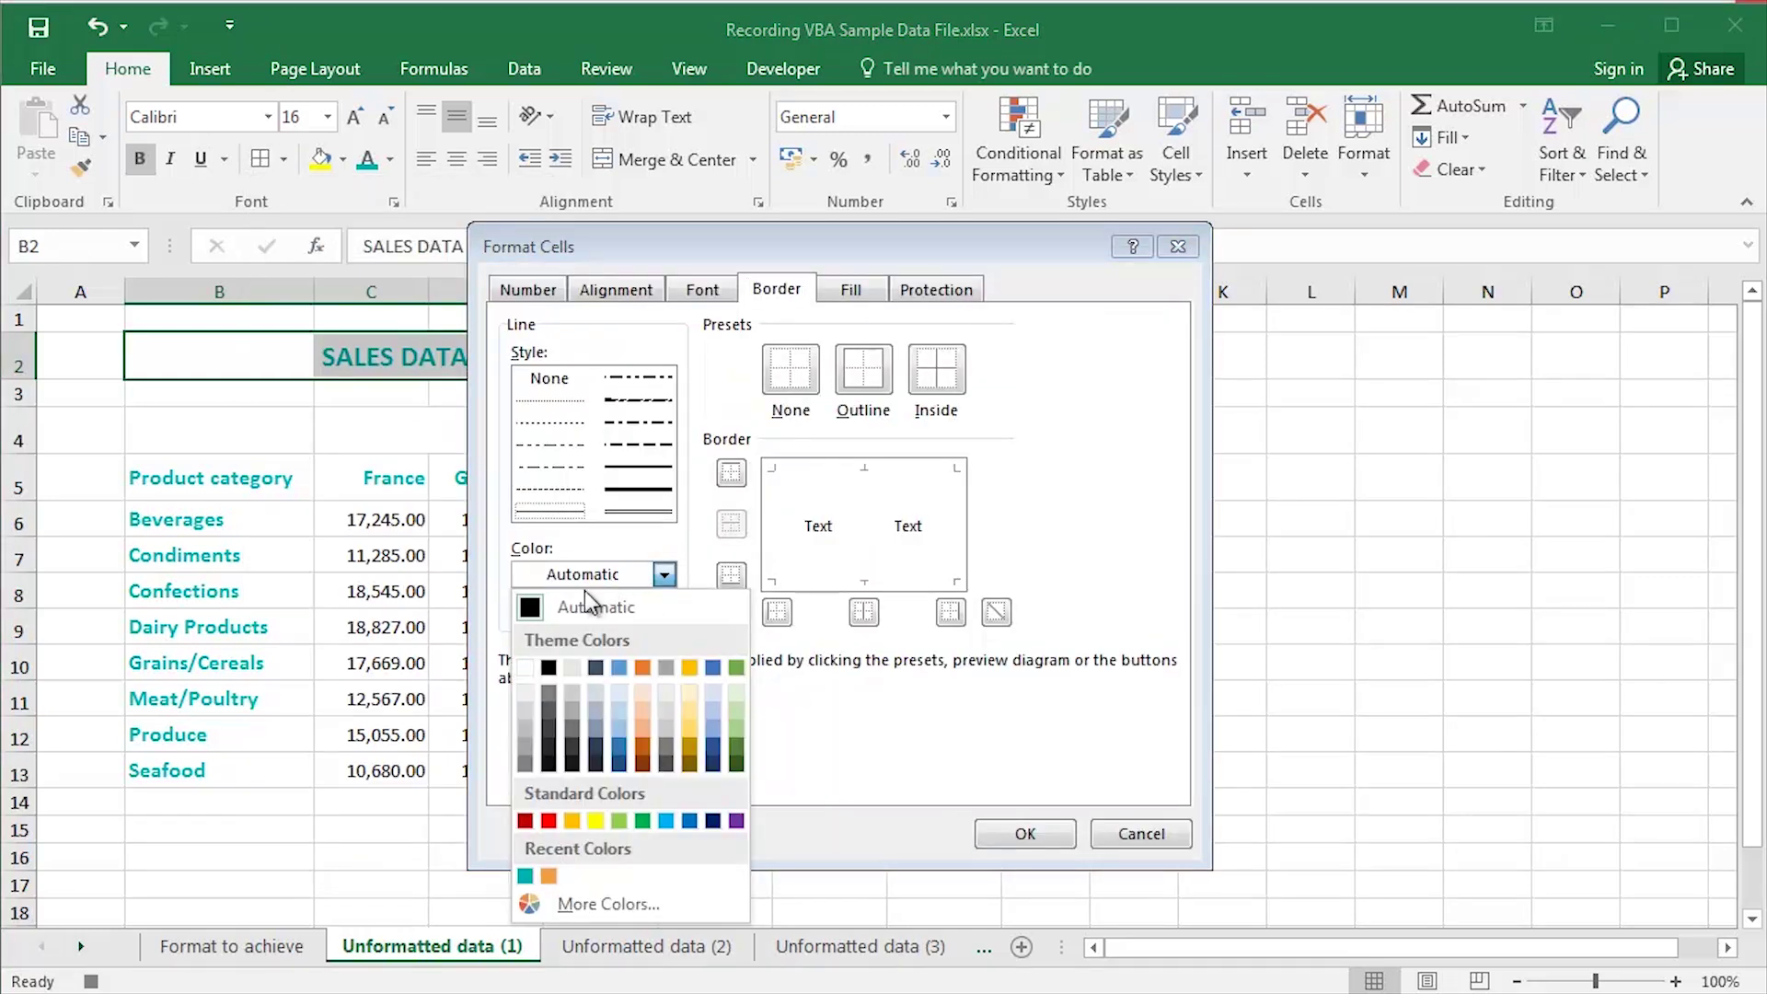
left_click(550, 875)
left_click(639, 510)
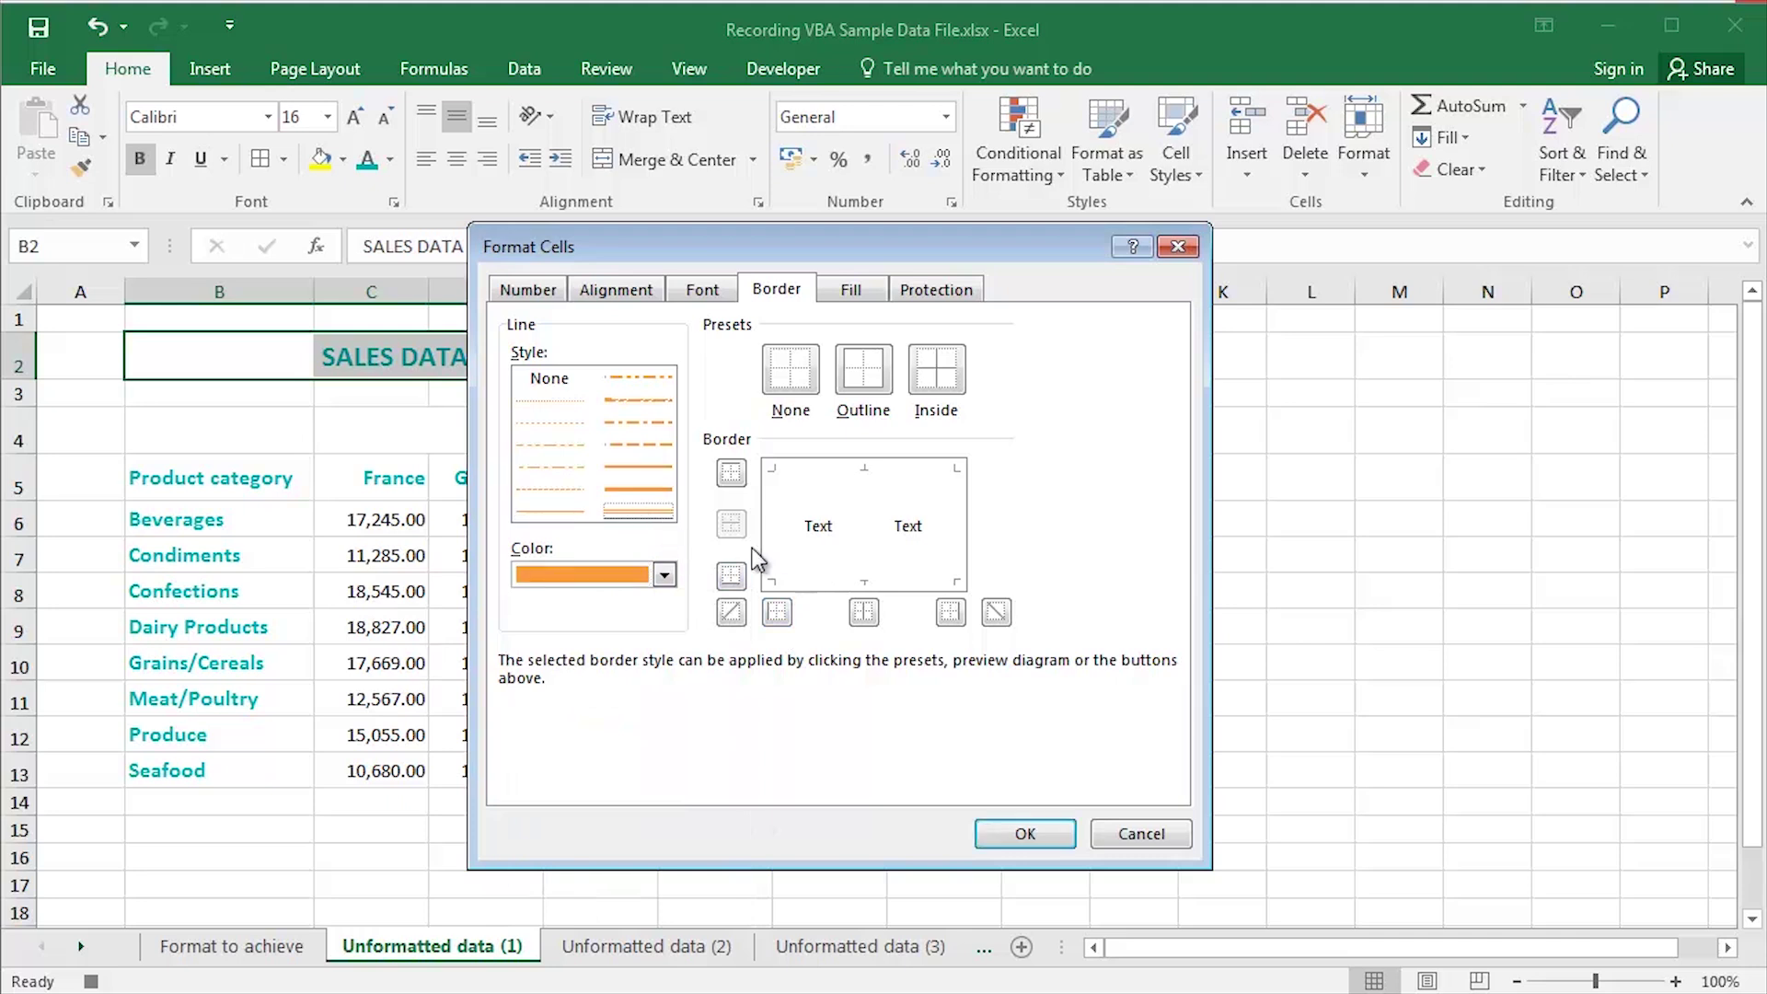
left_click(808, 584)
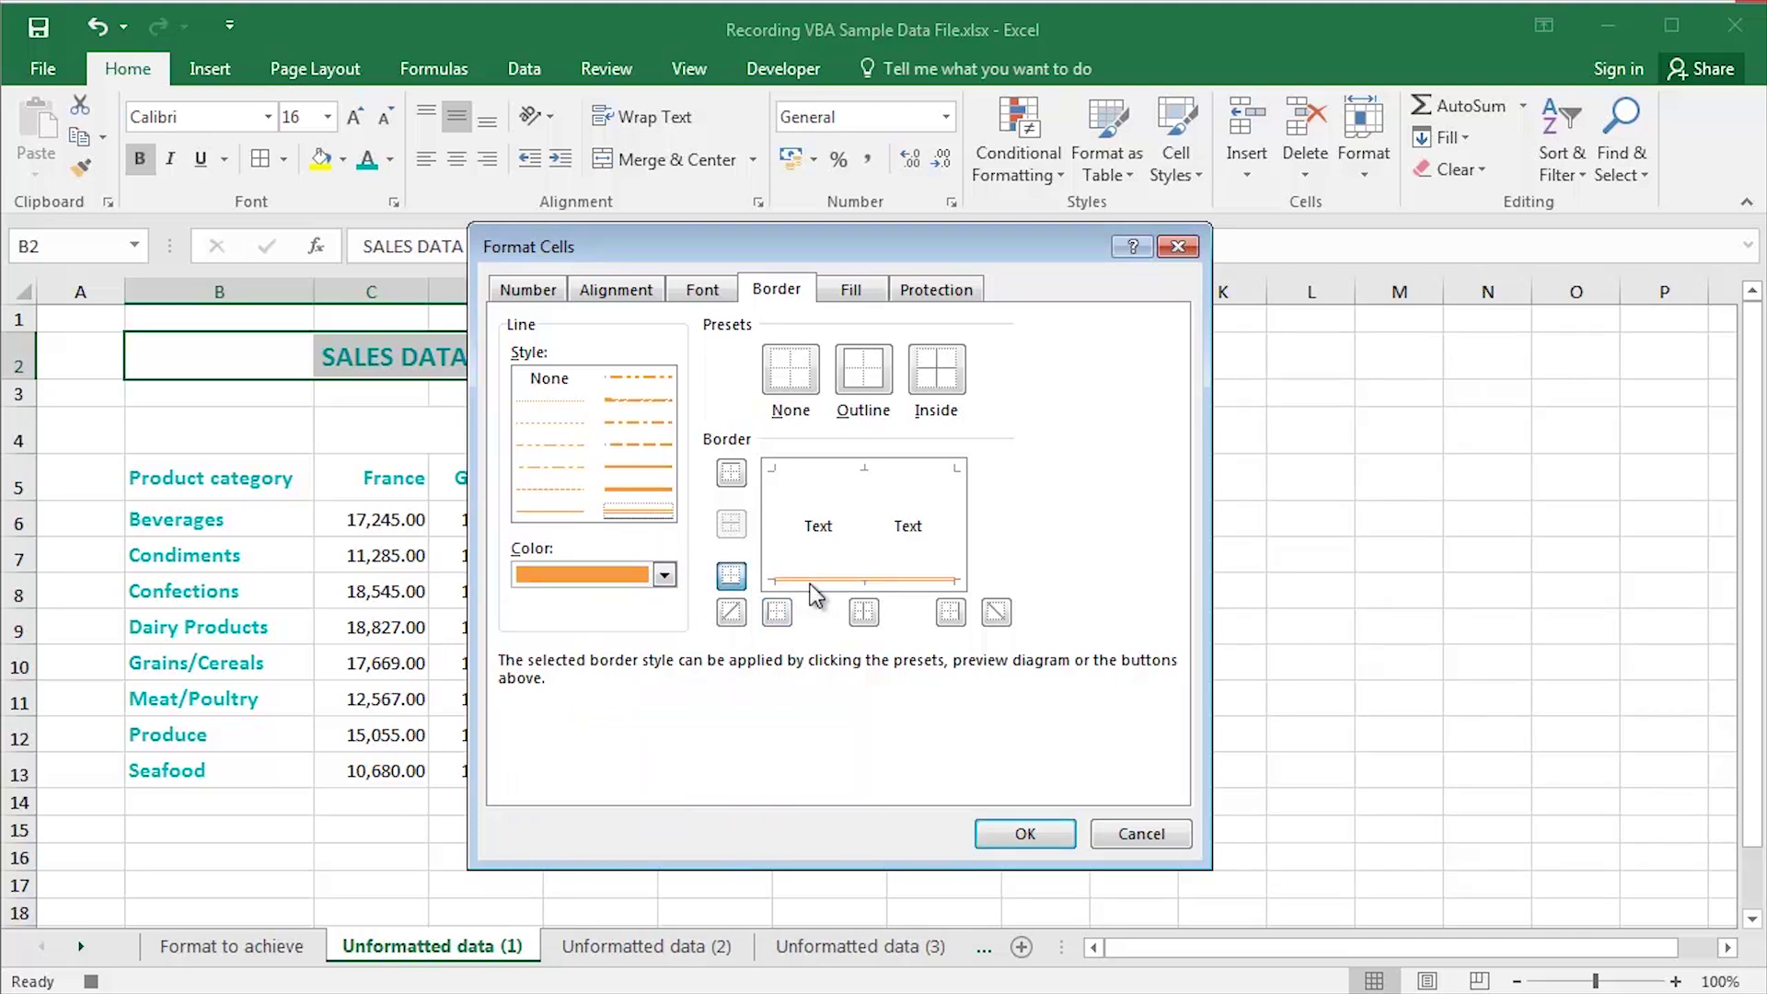
left_click(1021, 834)
Step: Add the same orange bottom border under the VARIOUS COUNTRIES heading row C4:H4
left_click_drag(391, 449, 936, 455)
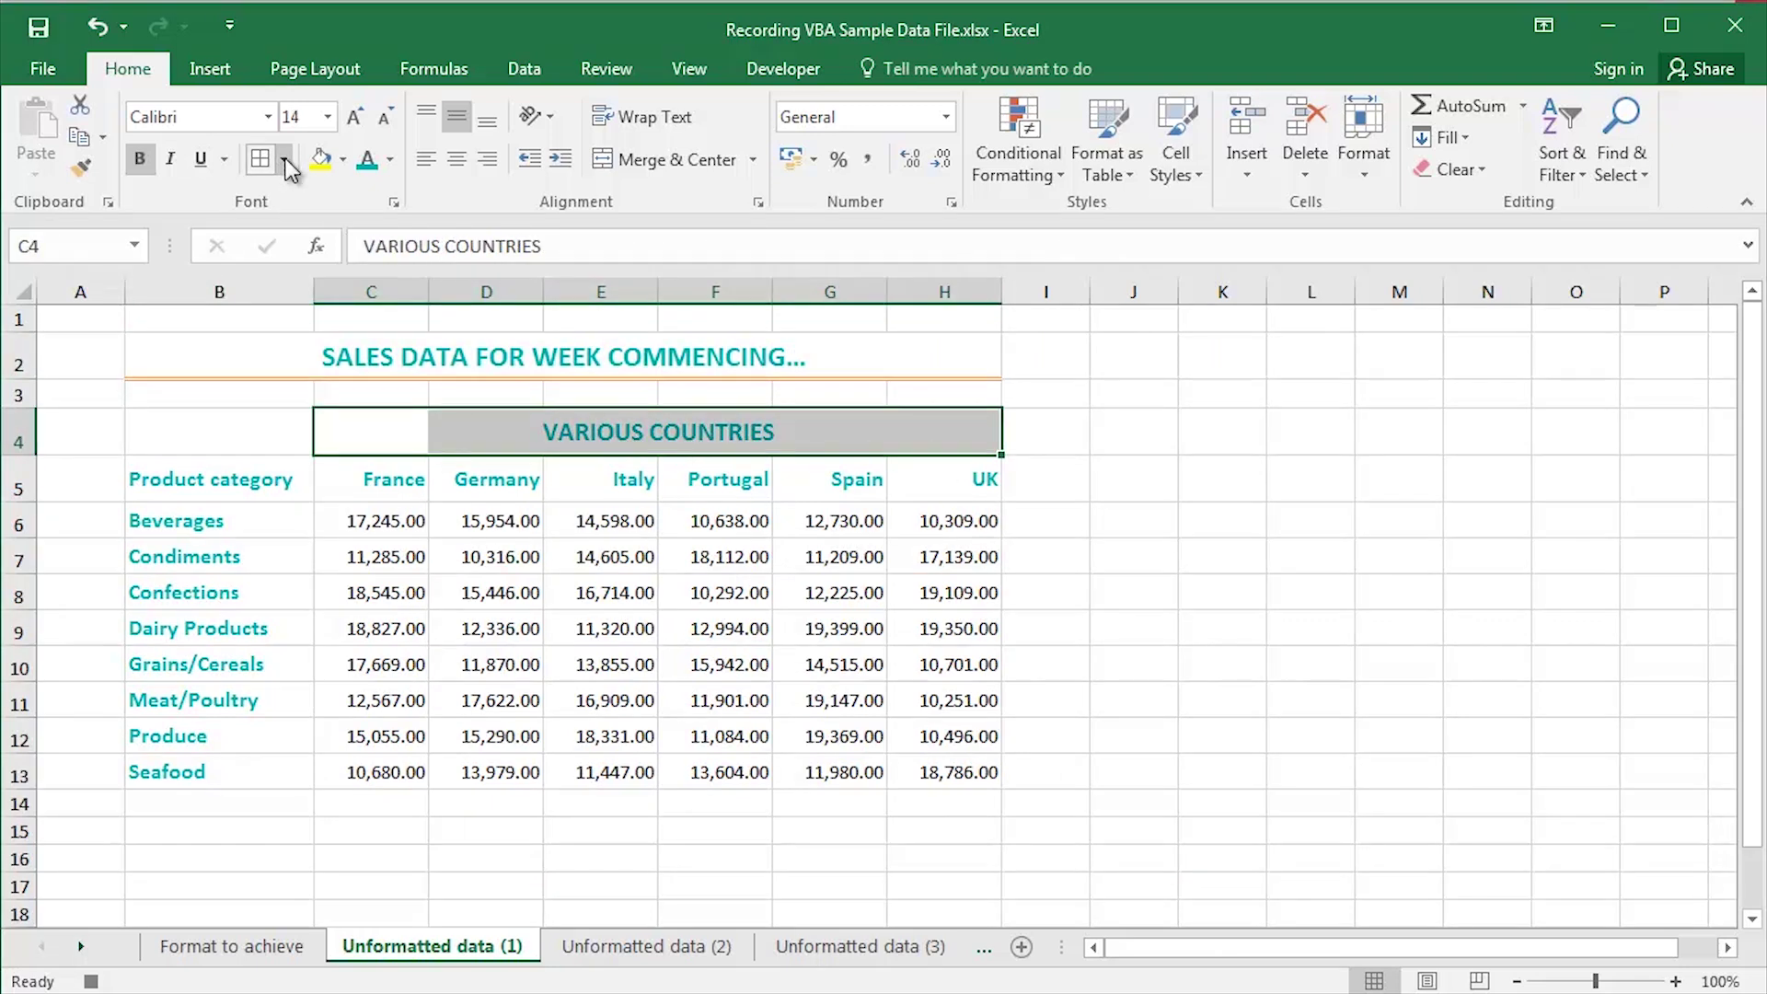
left_click(282, 158)
left_click(449, 864)
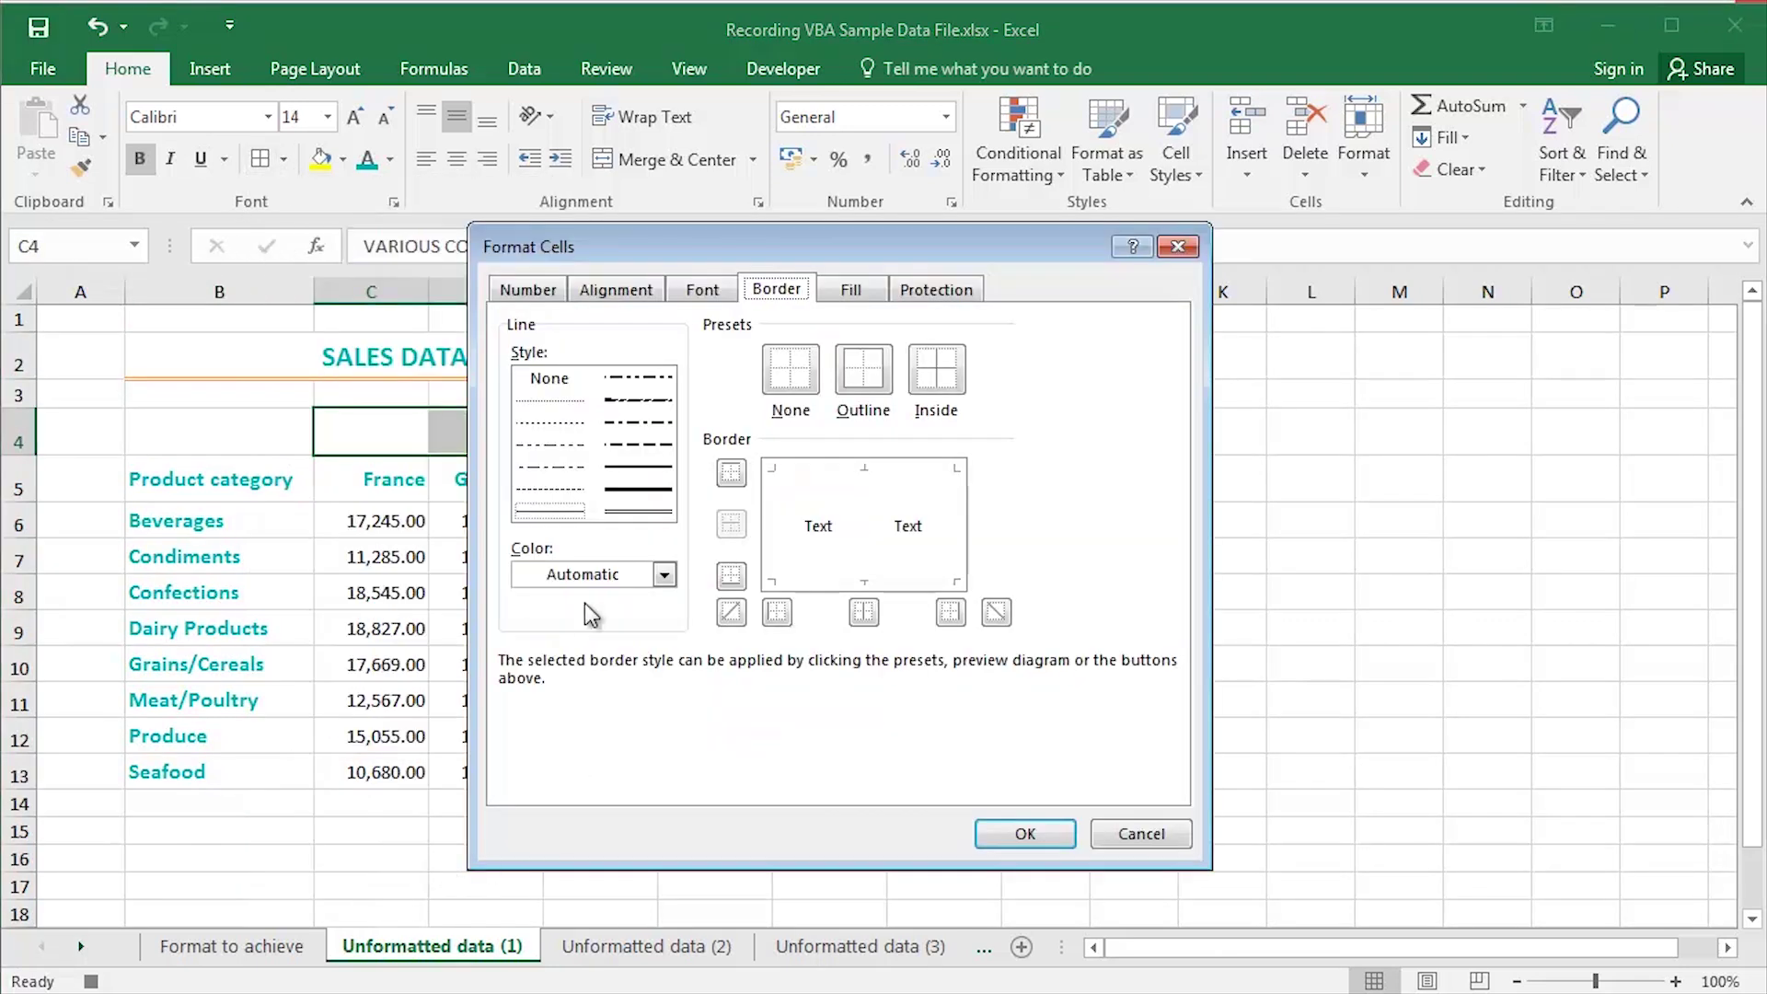
left_click(577, 573)
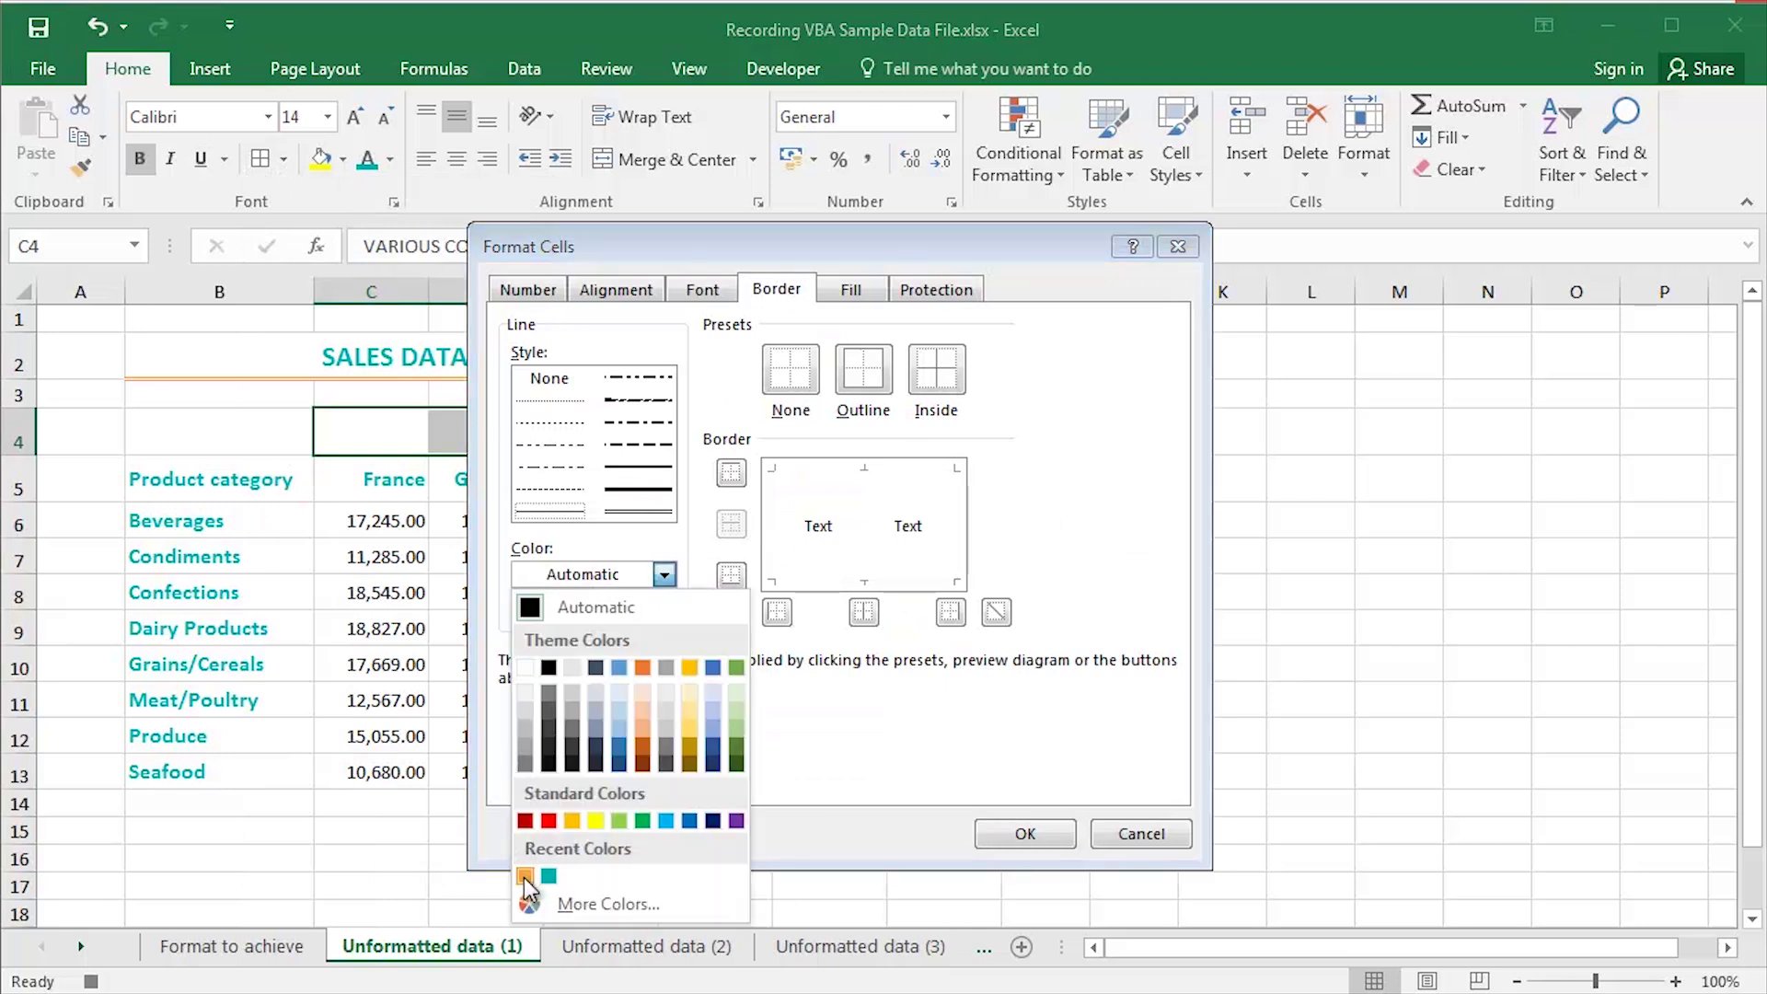
left_click(518, 871)
left_click(800, 581)
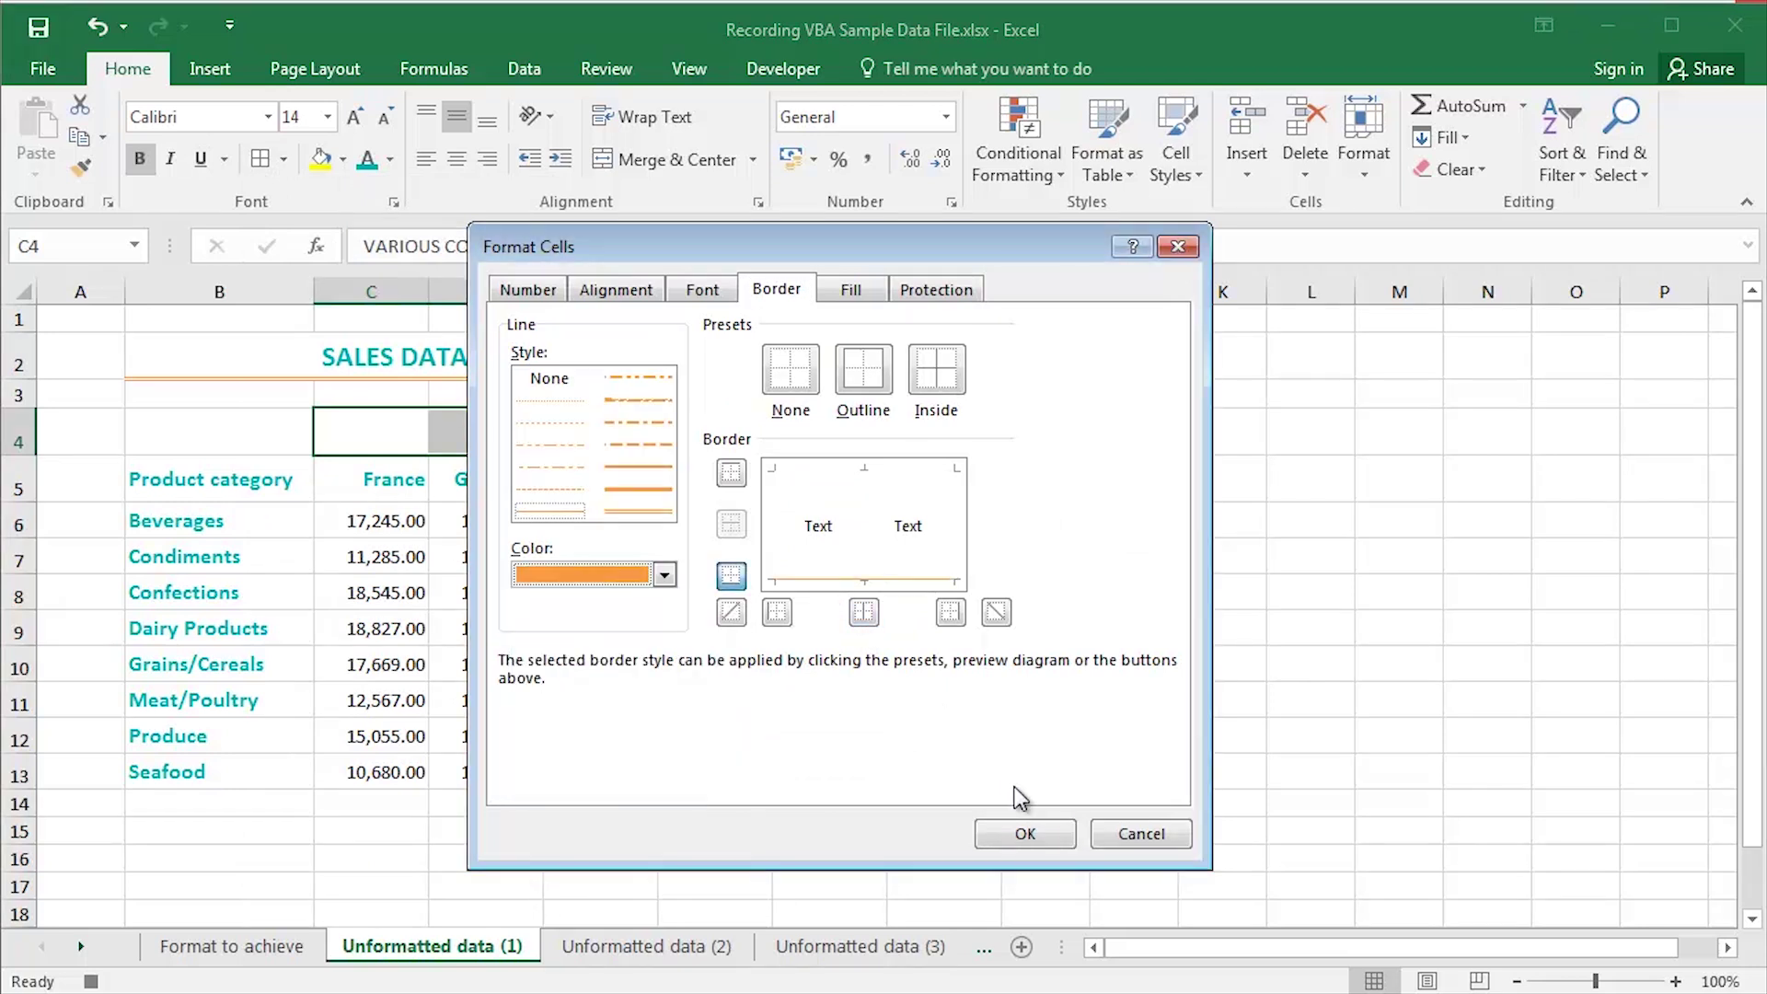
left_click(1024, 834)
left_click_drag(265, 484, 930, 485)
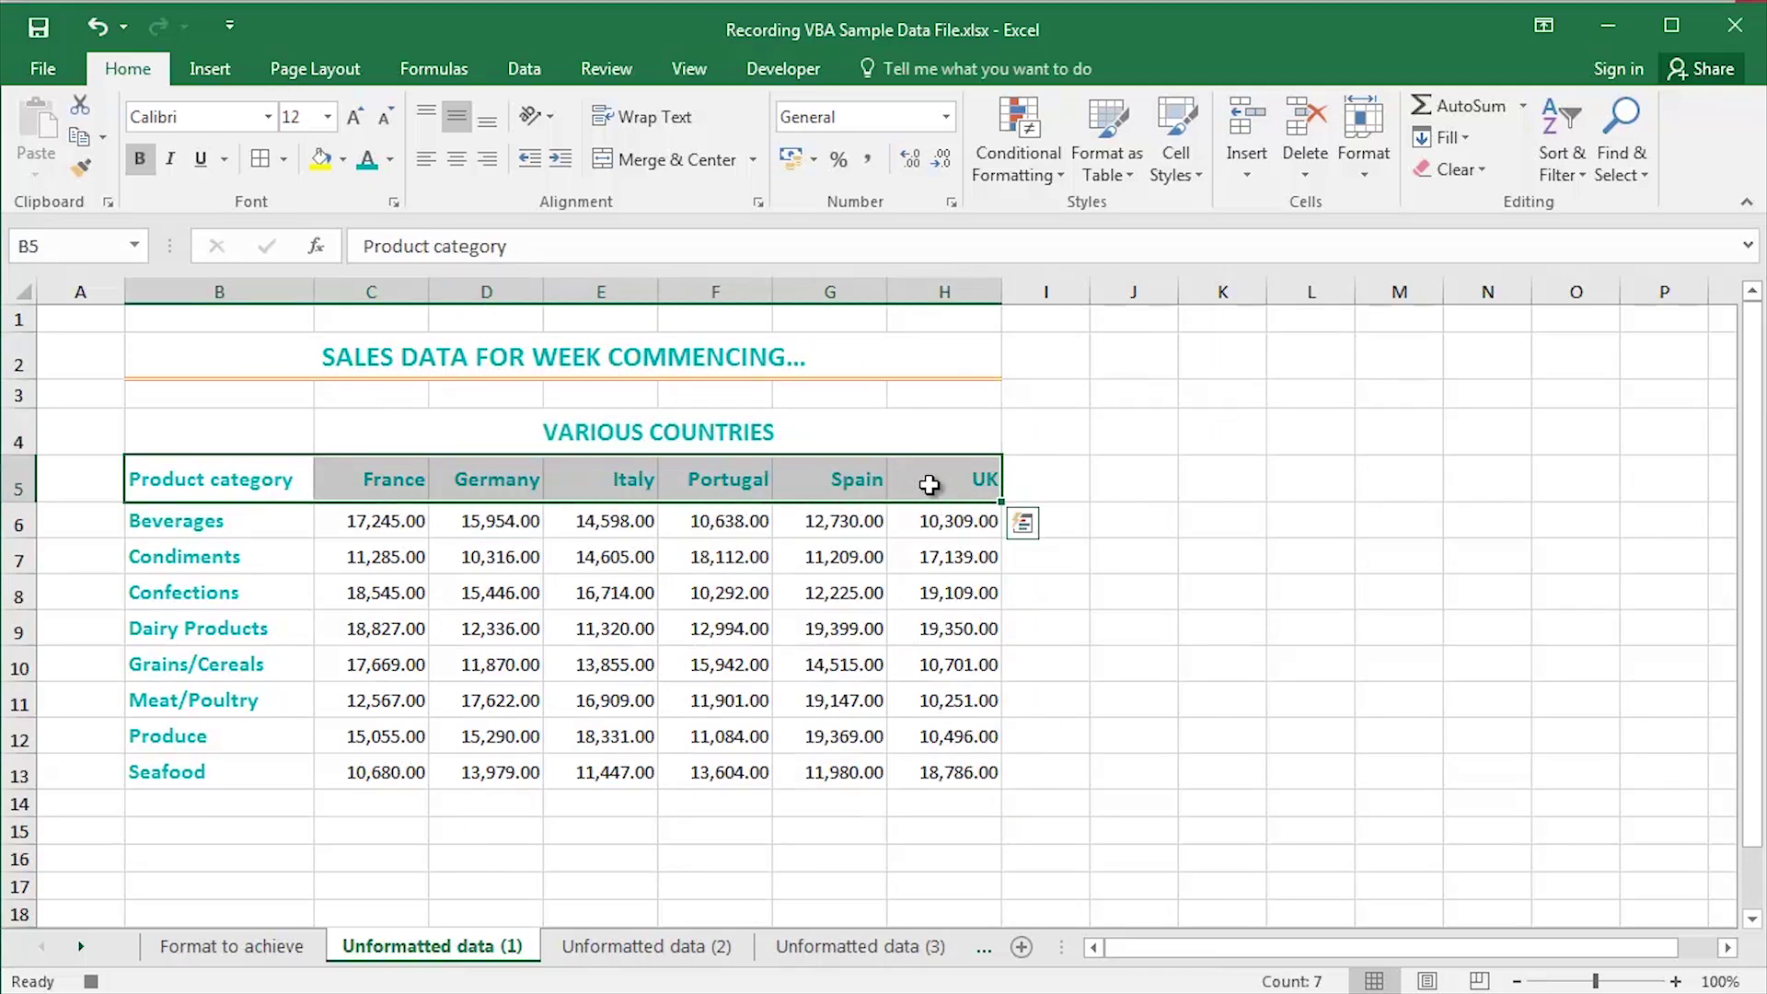
Step: Add an orange bottom border under the column header row B5:H5
left_click(283, 159)
left_click(350, 862)
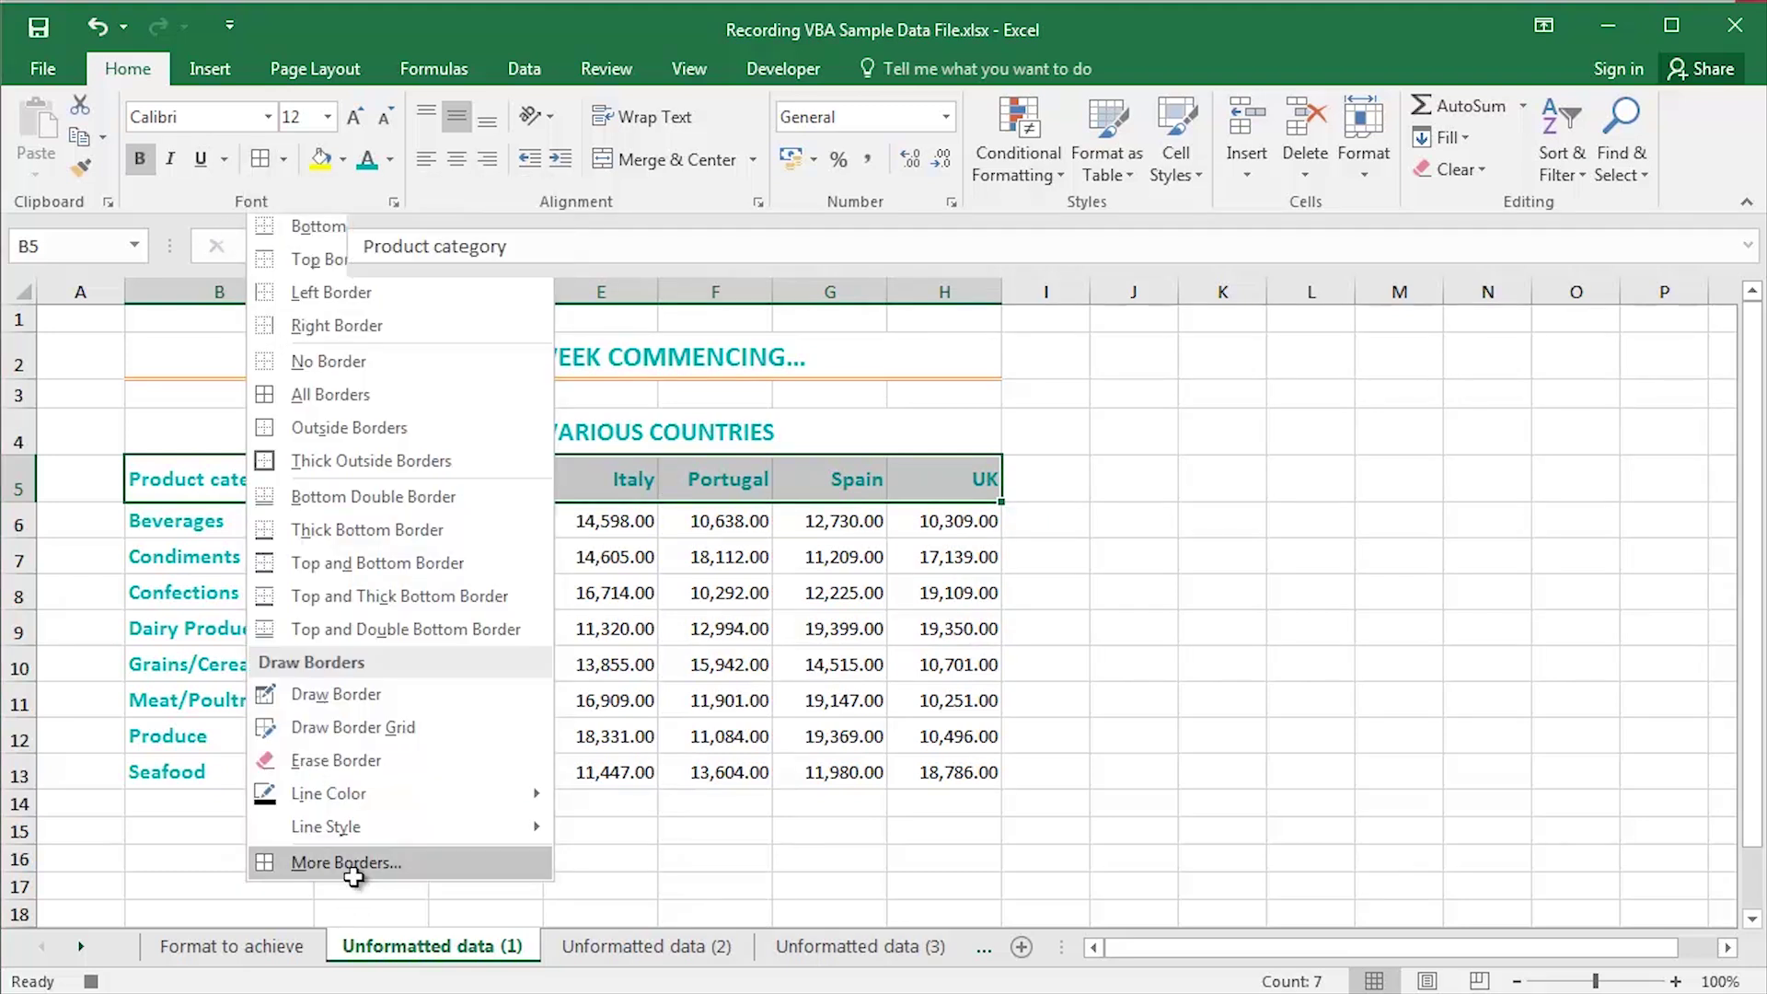
left_click(664, 574)
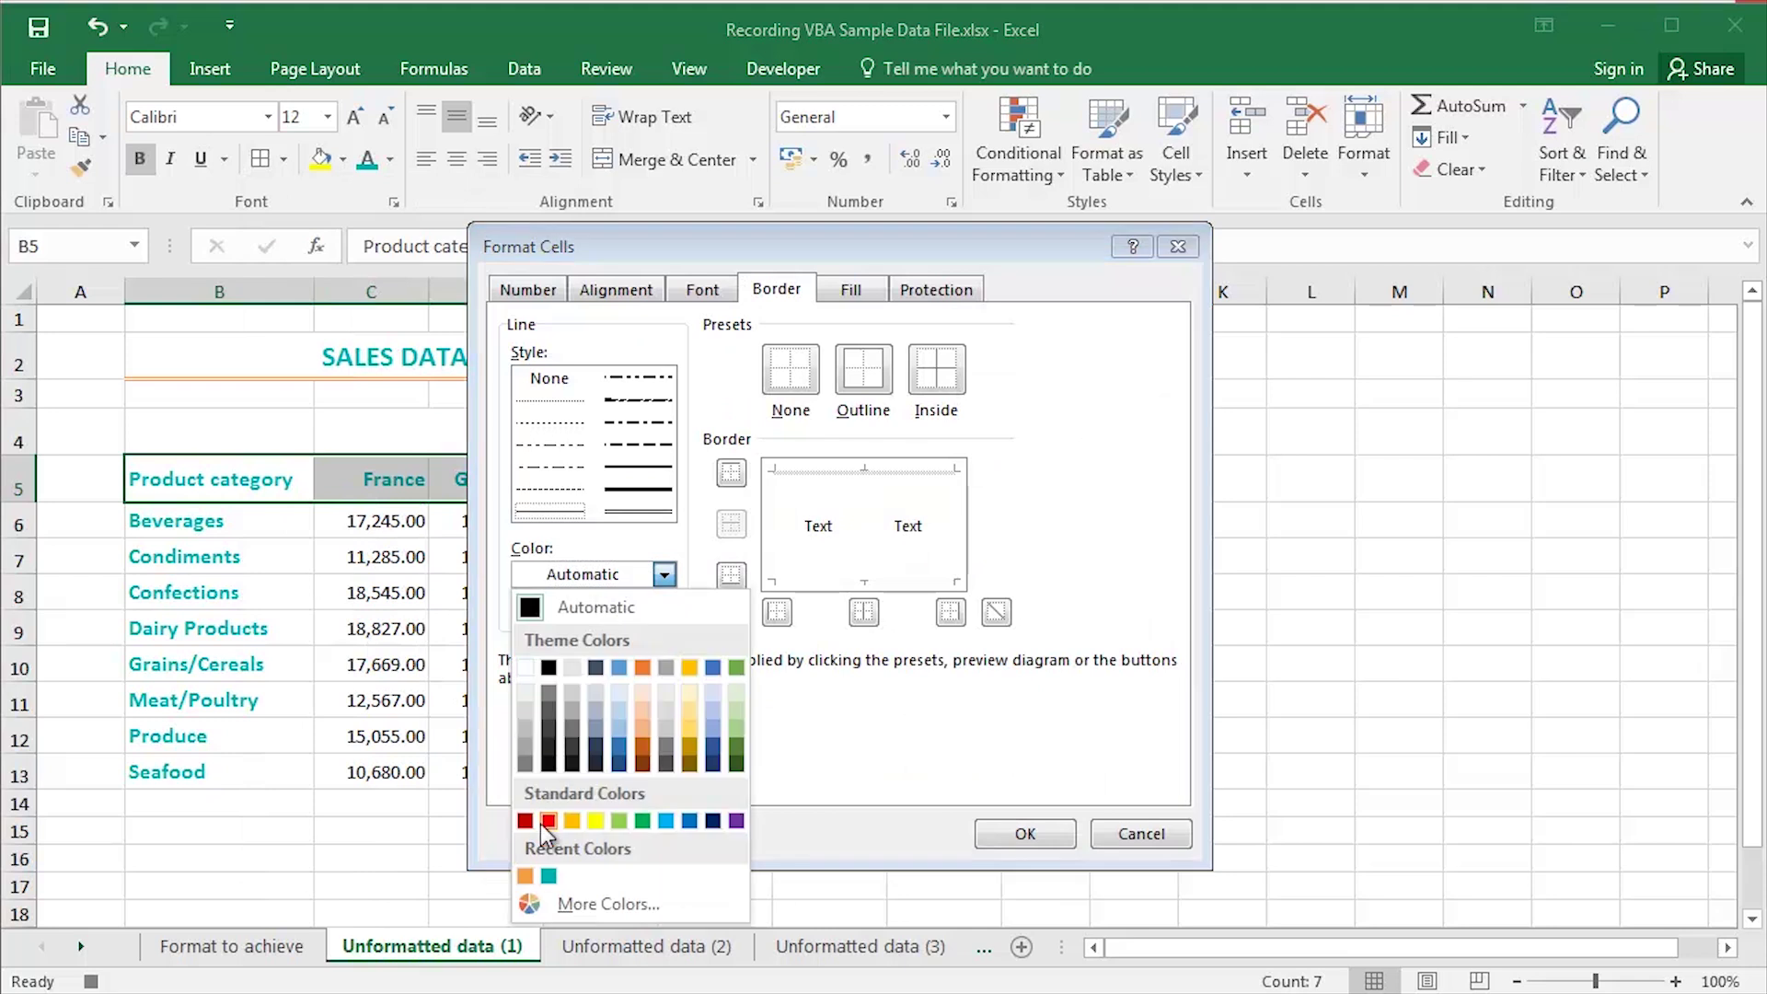
left_click(525, 878)
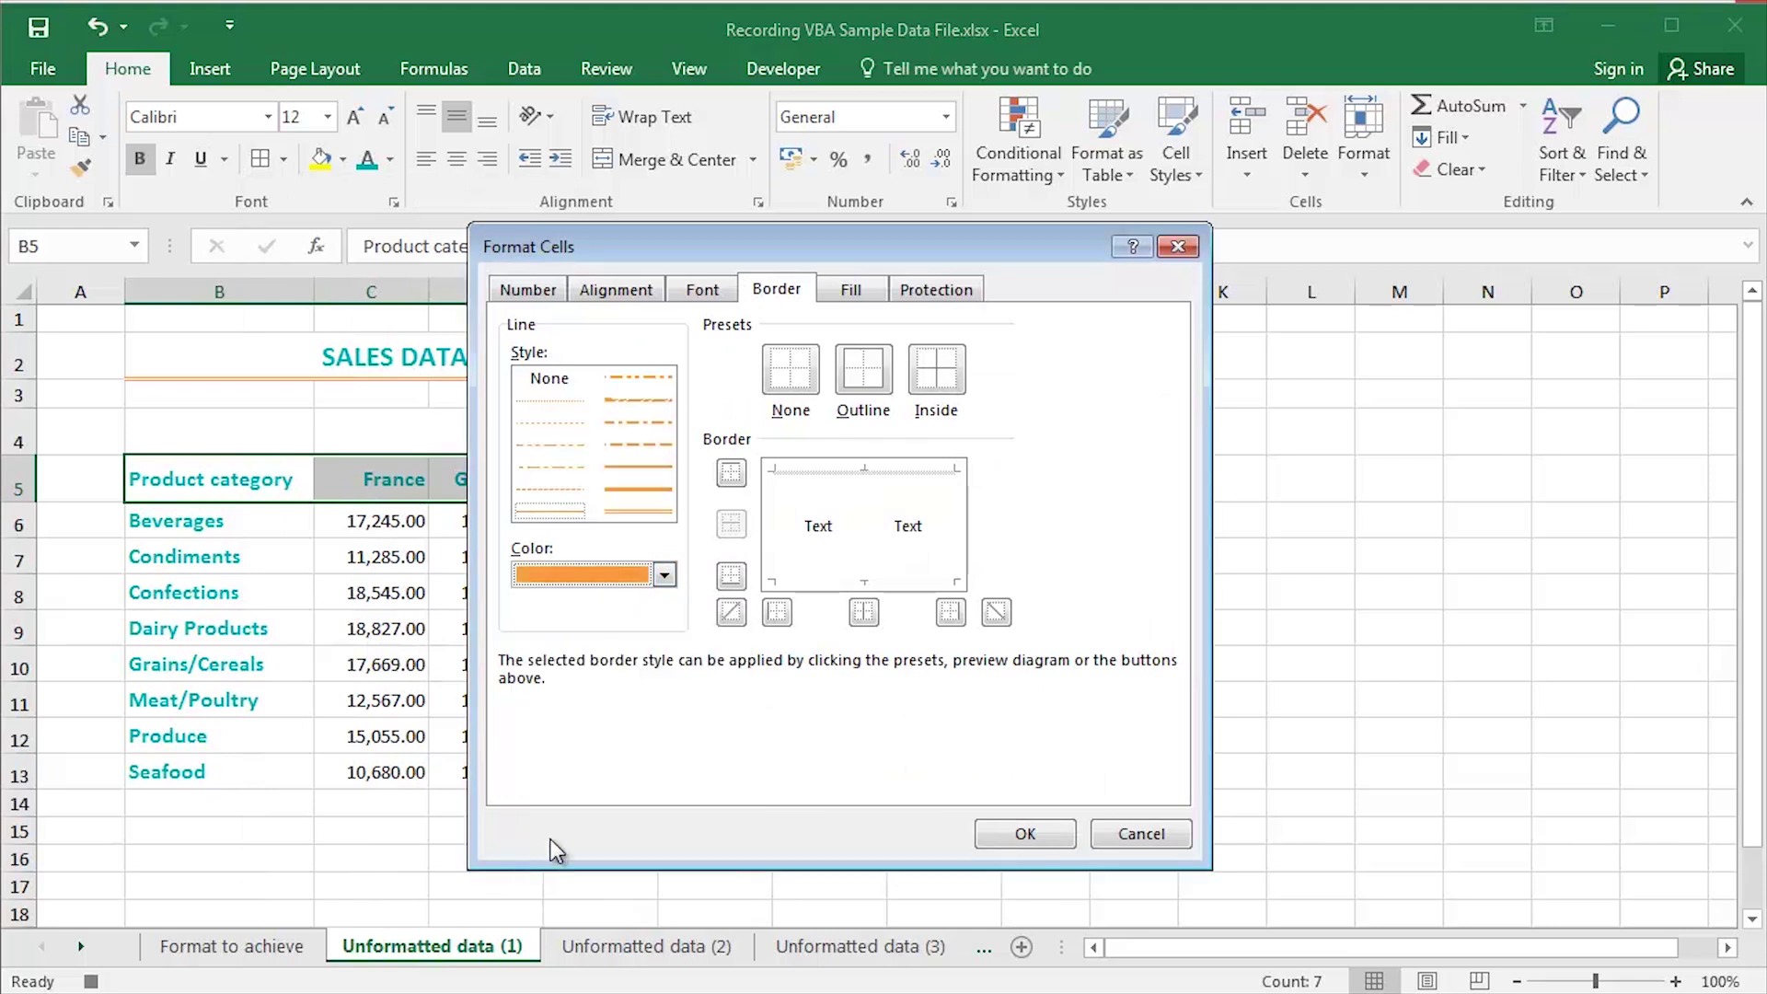
left_click(809, 583)
left_click(1022, 833)
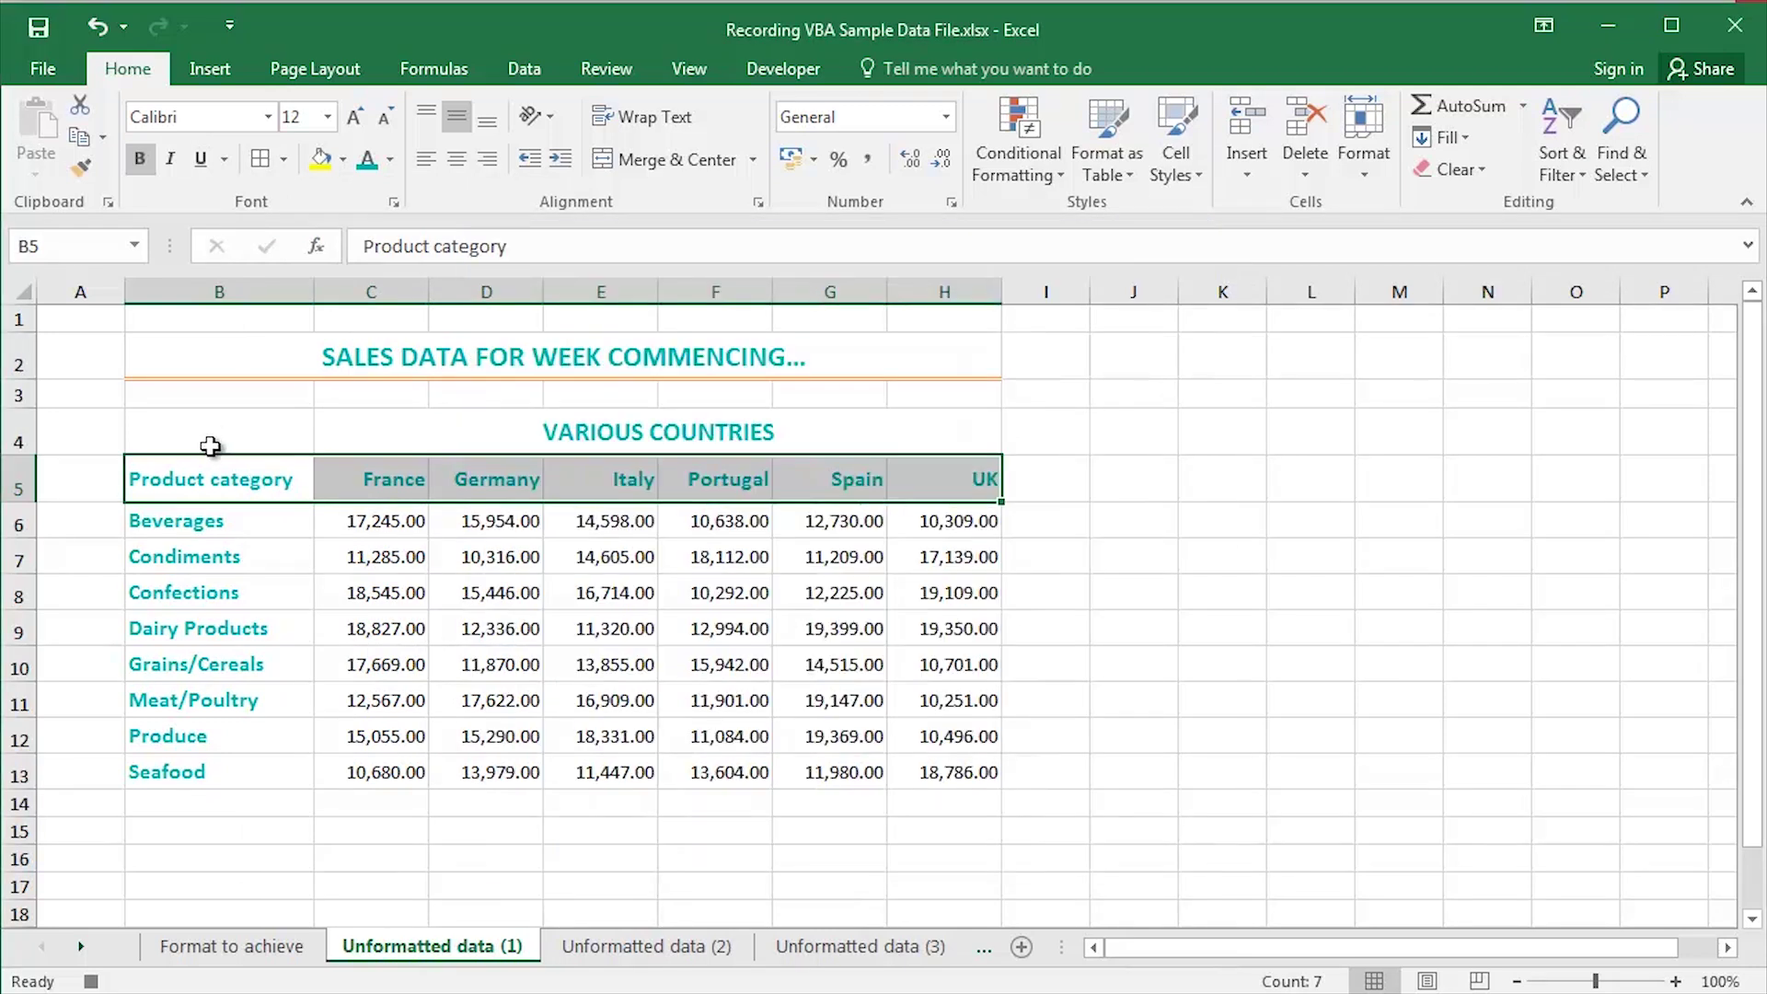
Step: Give the product categories B5:B13 an orange right border, then select cell B15
left_click_drag(217, 438, 245, 710)
left_click_drag(223, 476, 233, 767)
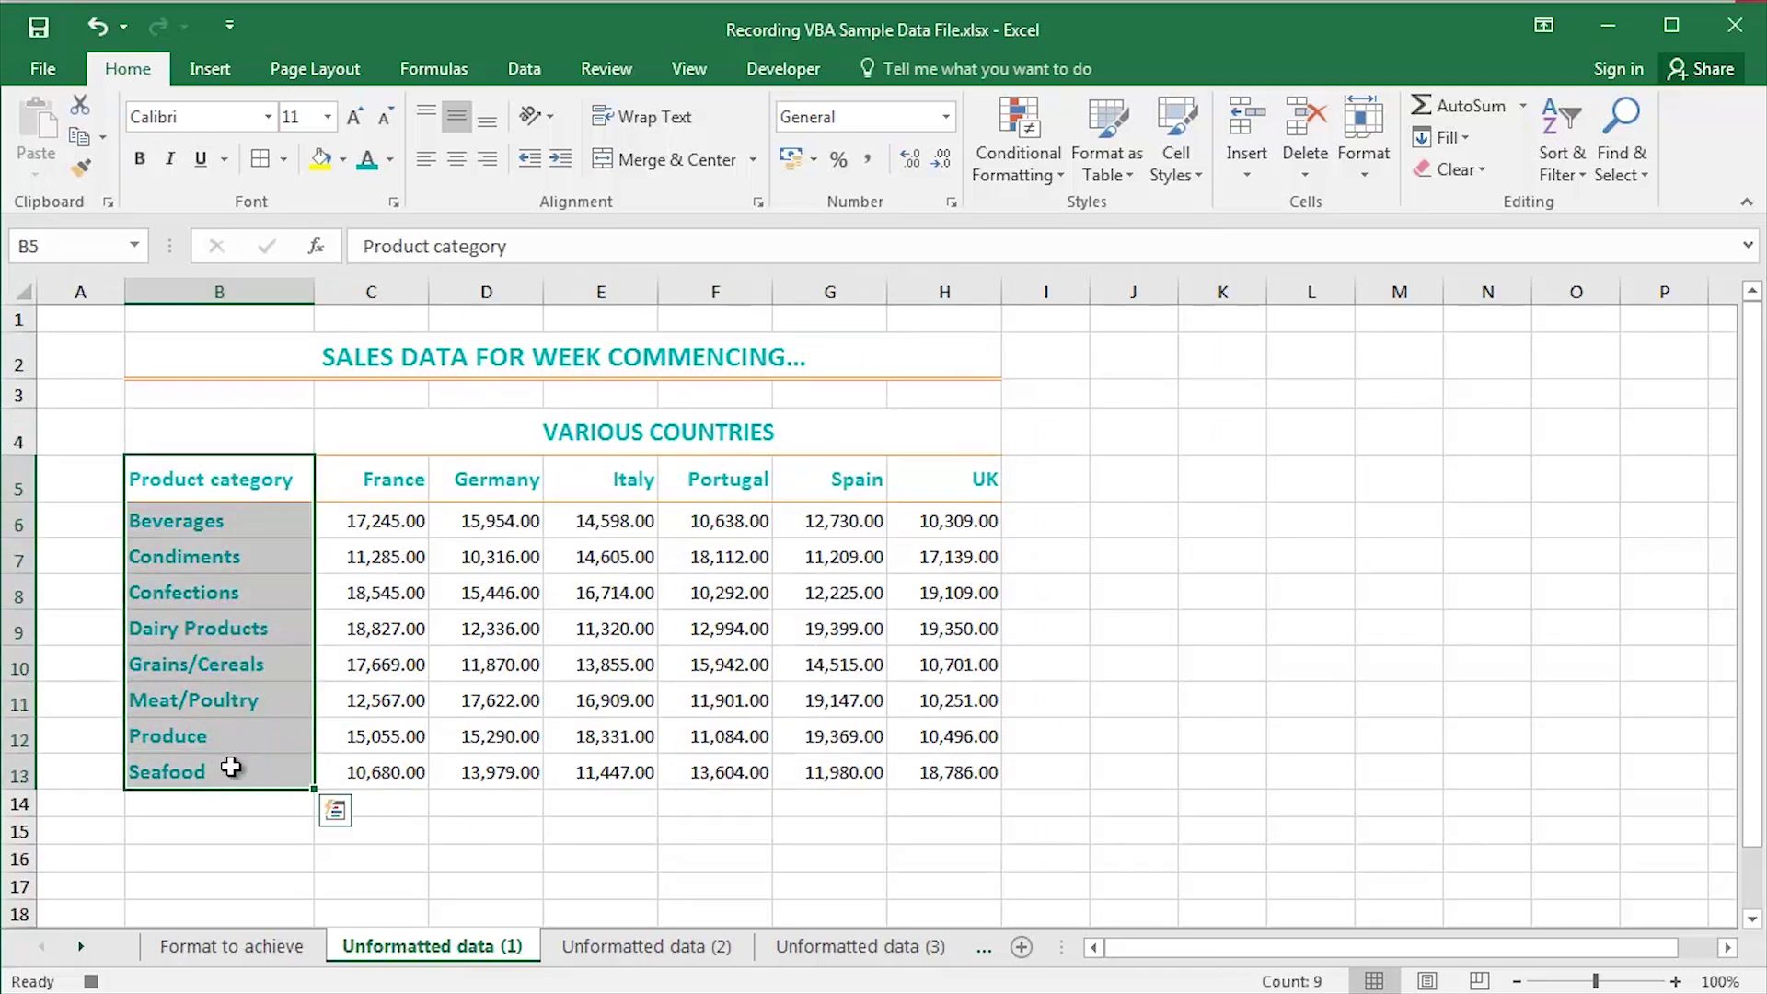
left_click(284, 158)
left_click(335, 862)
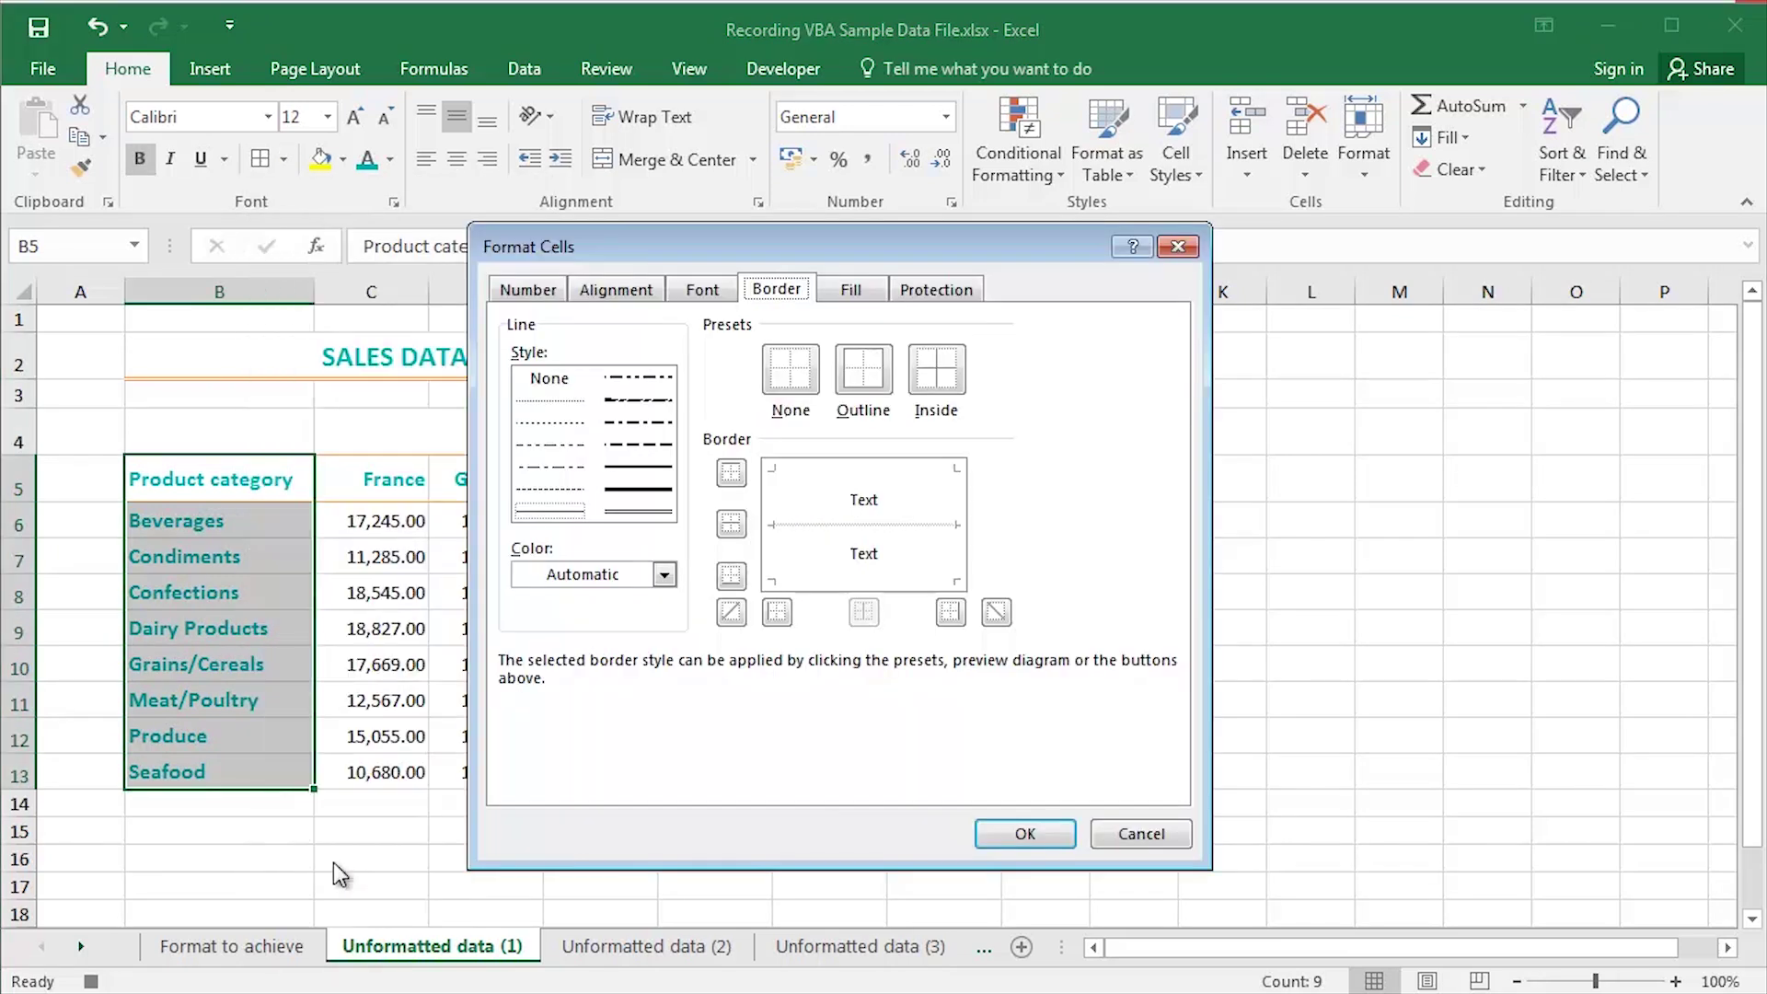
left_click(663, 575)
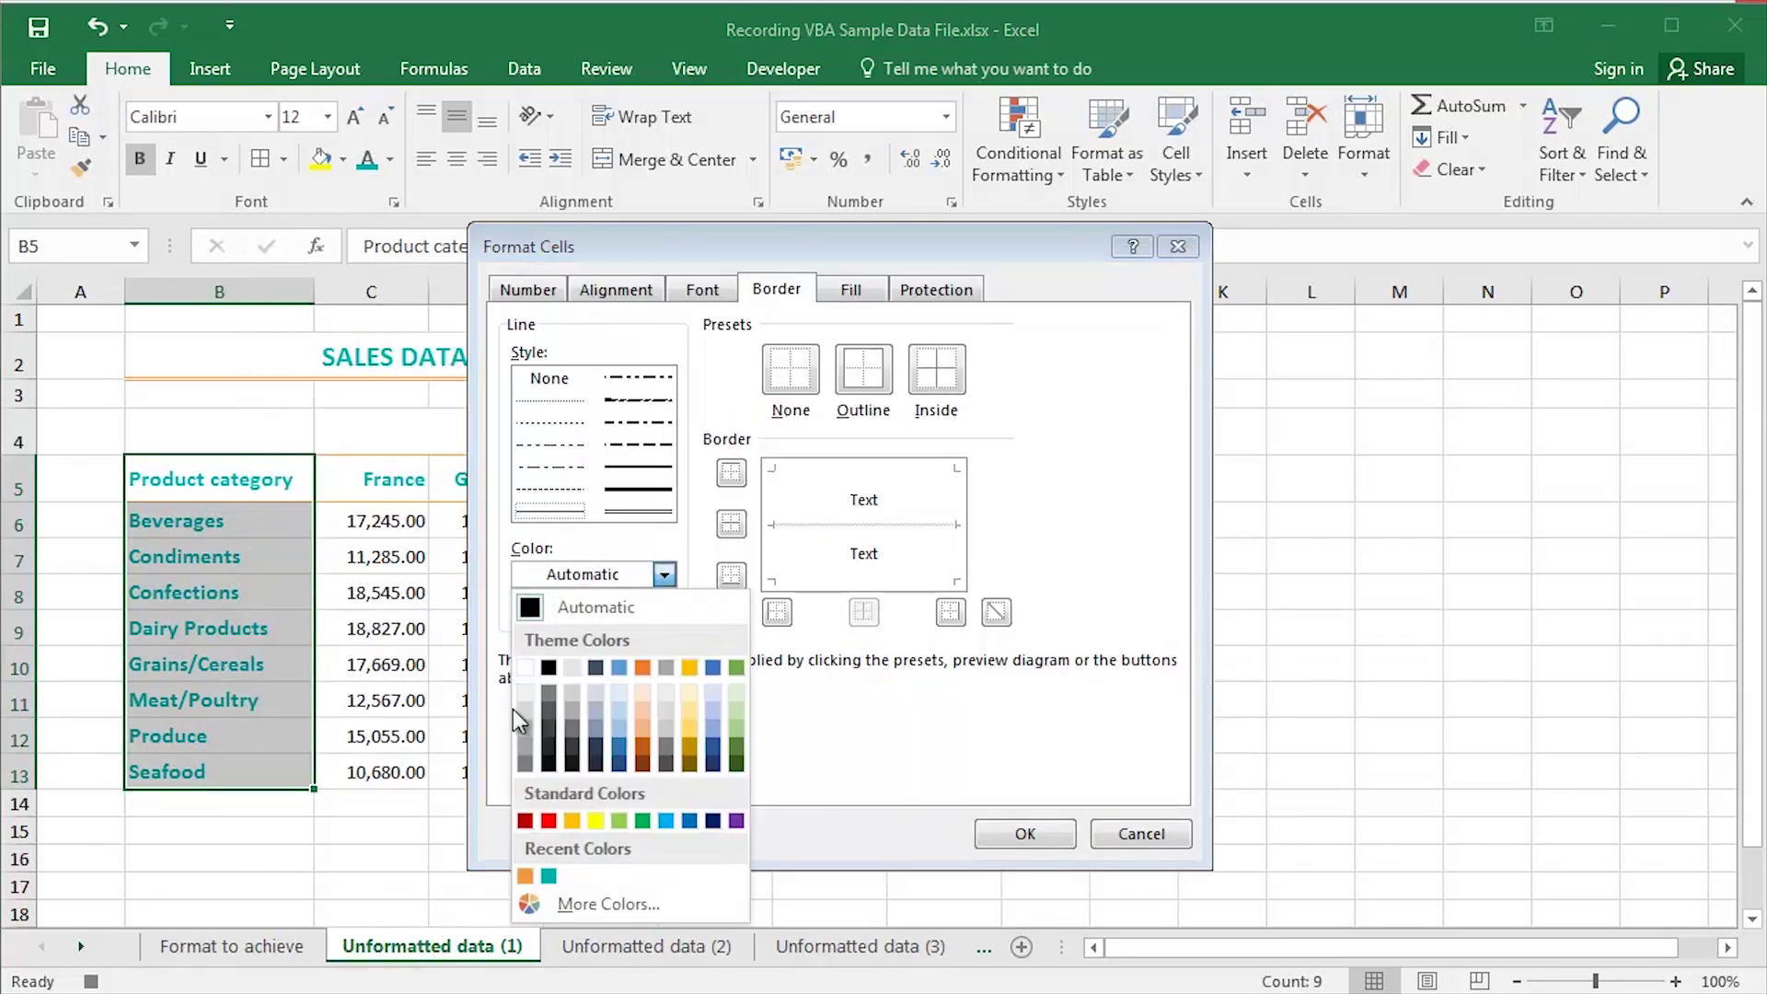
left_click(524, 877)
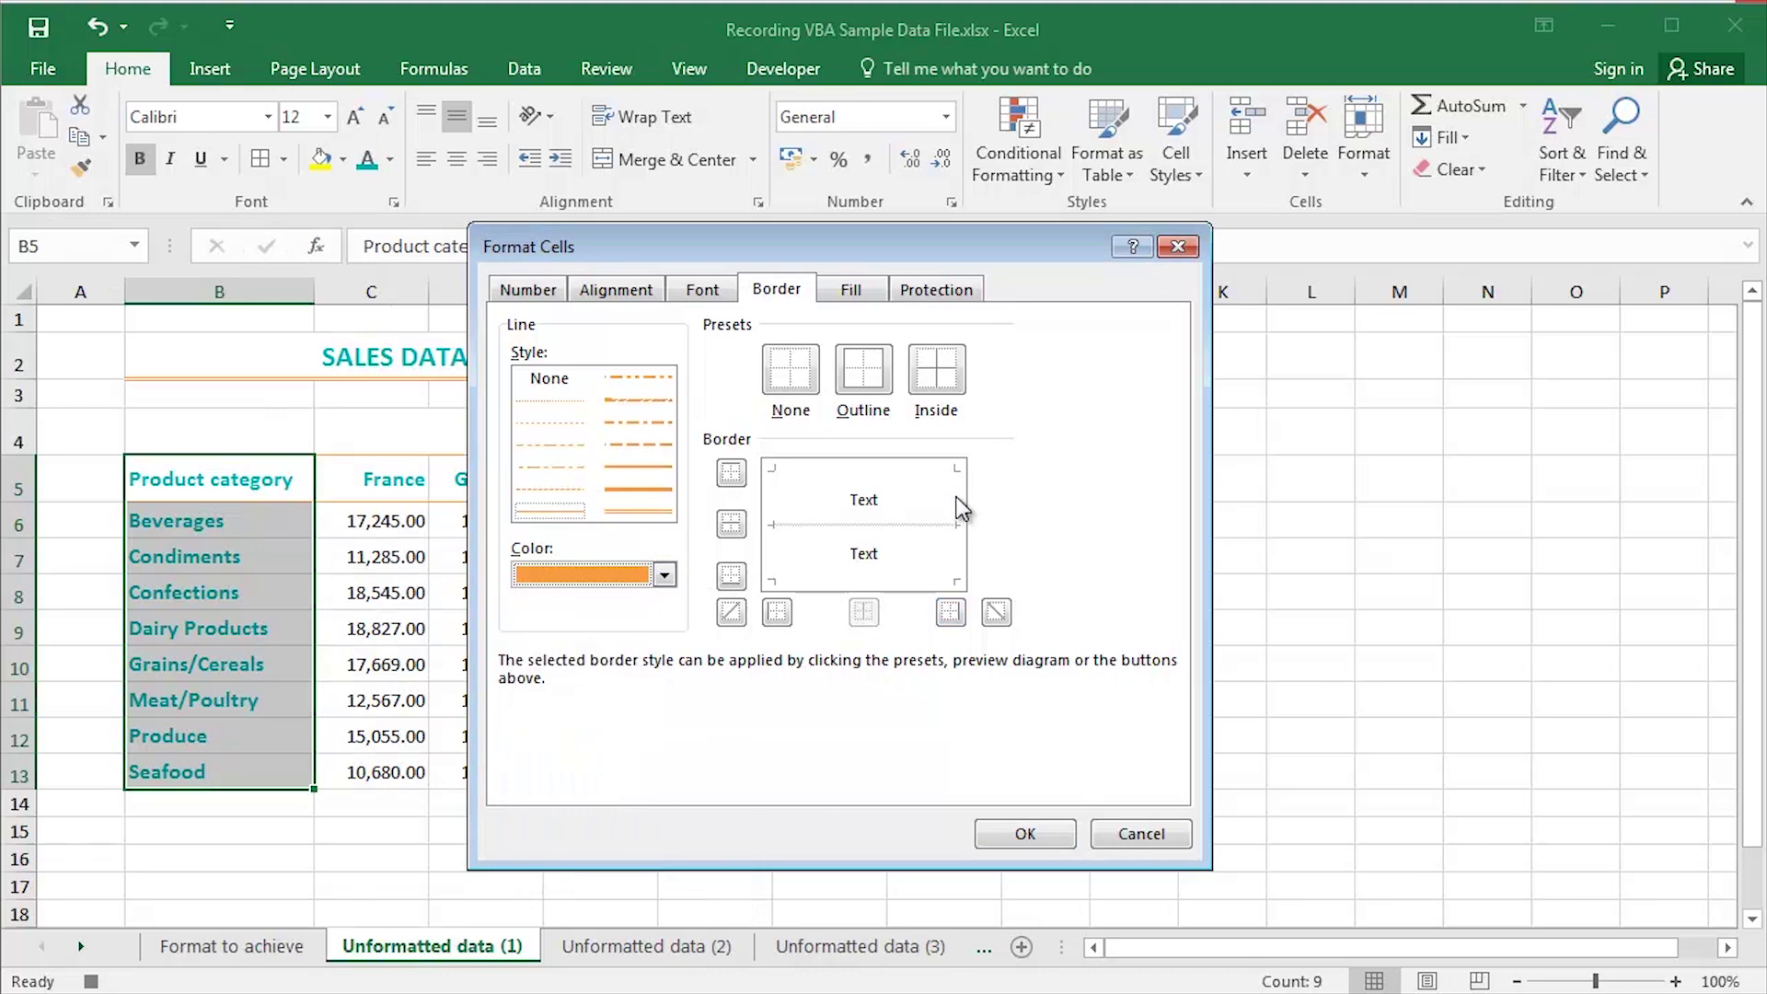
left_click(1025, 833)
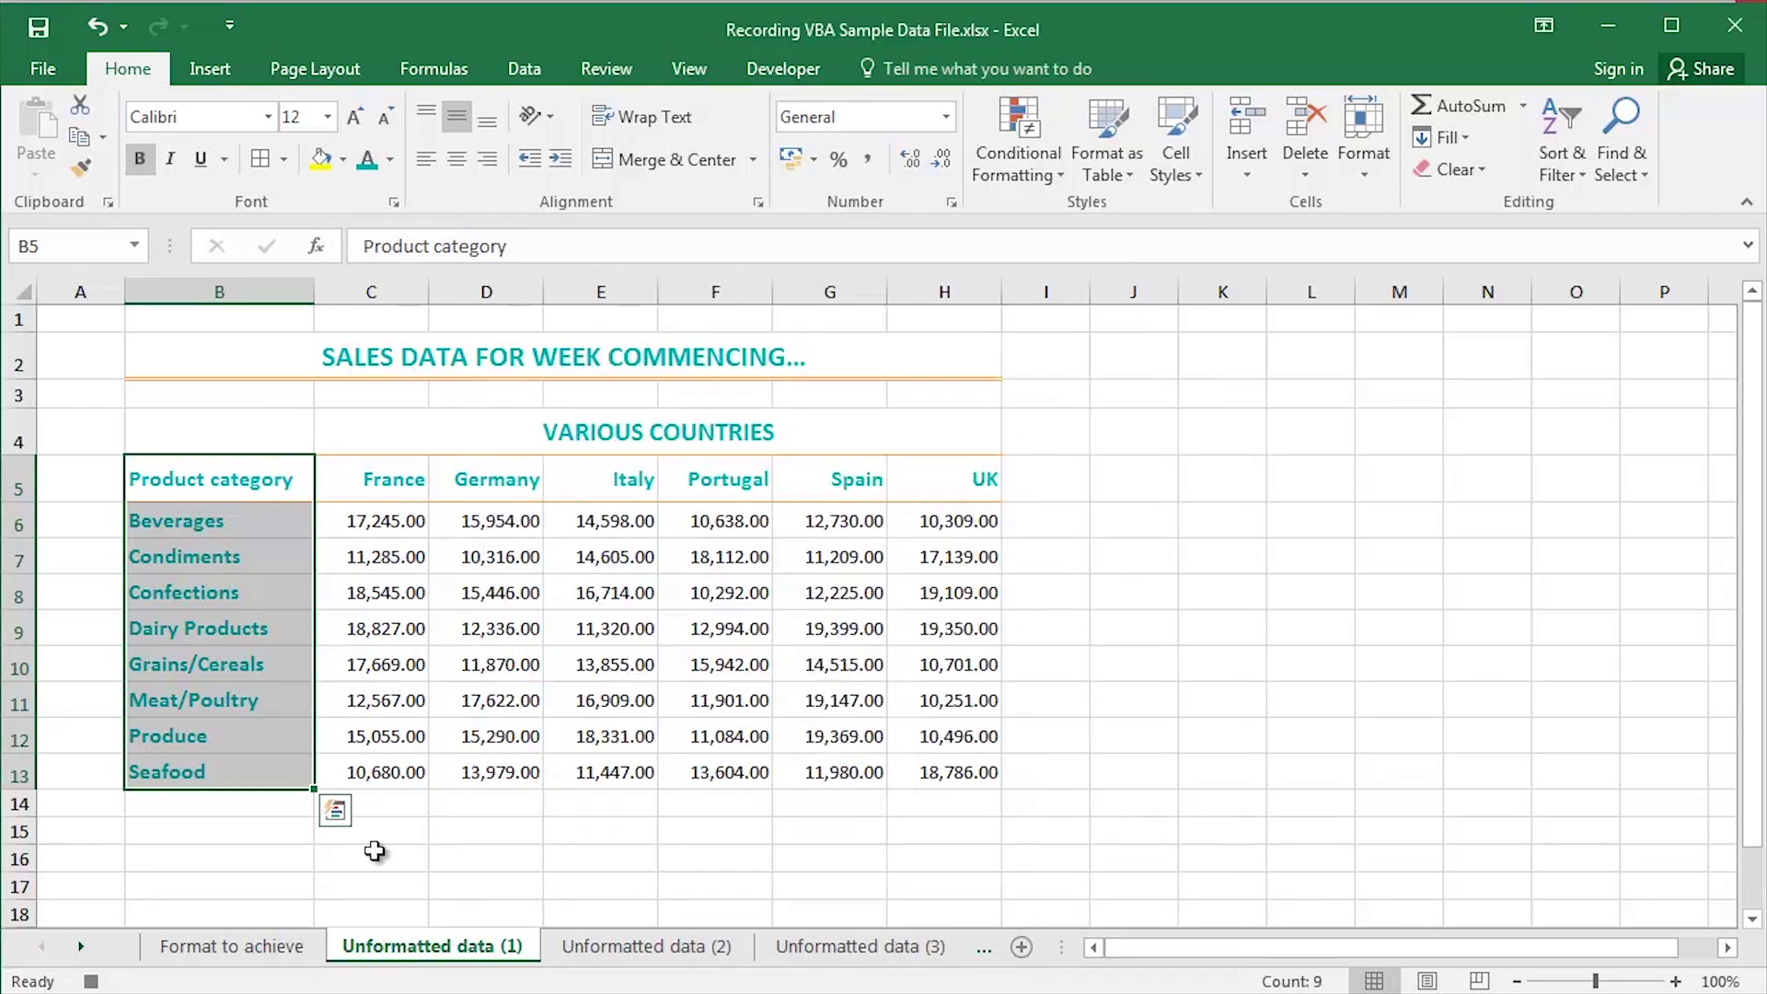
left_click(250, 833)
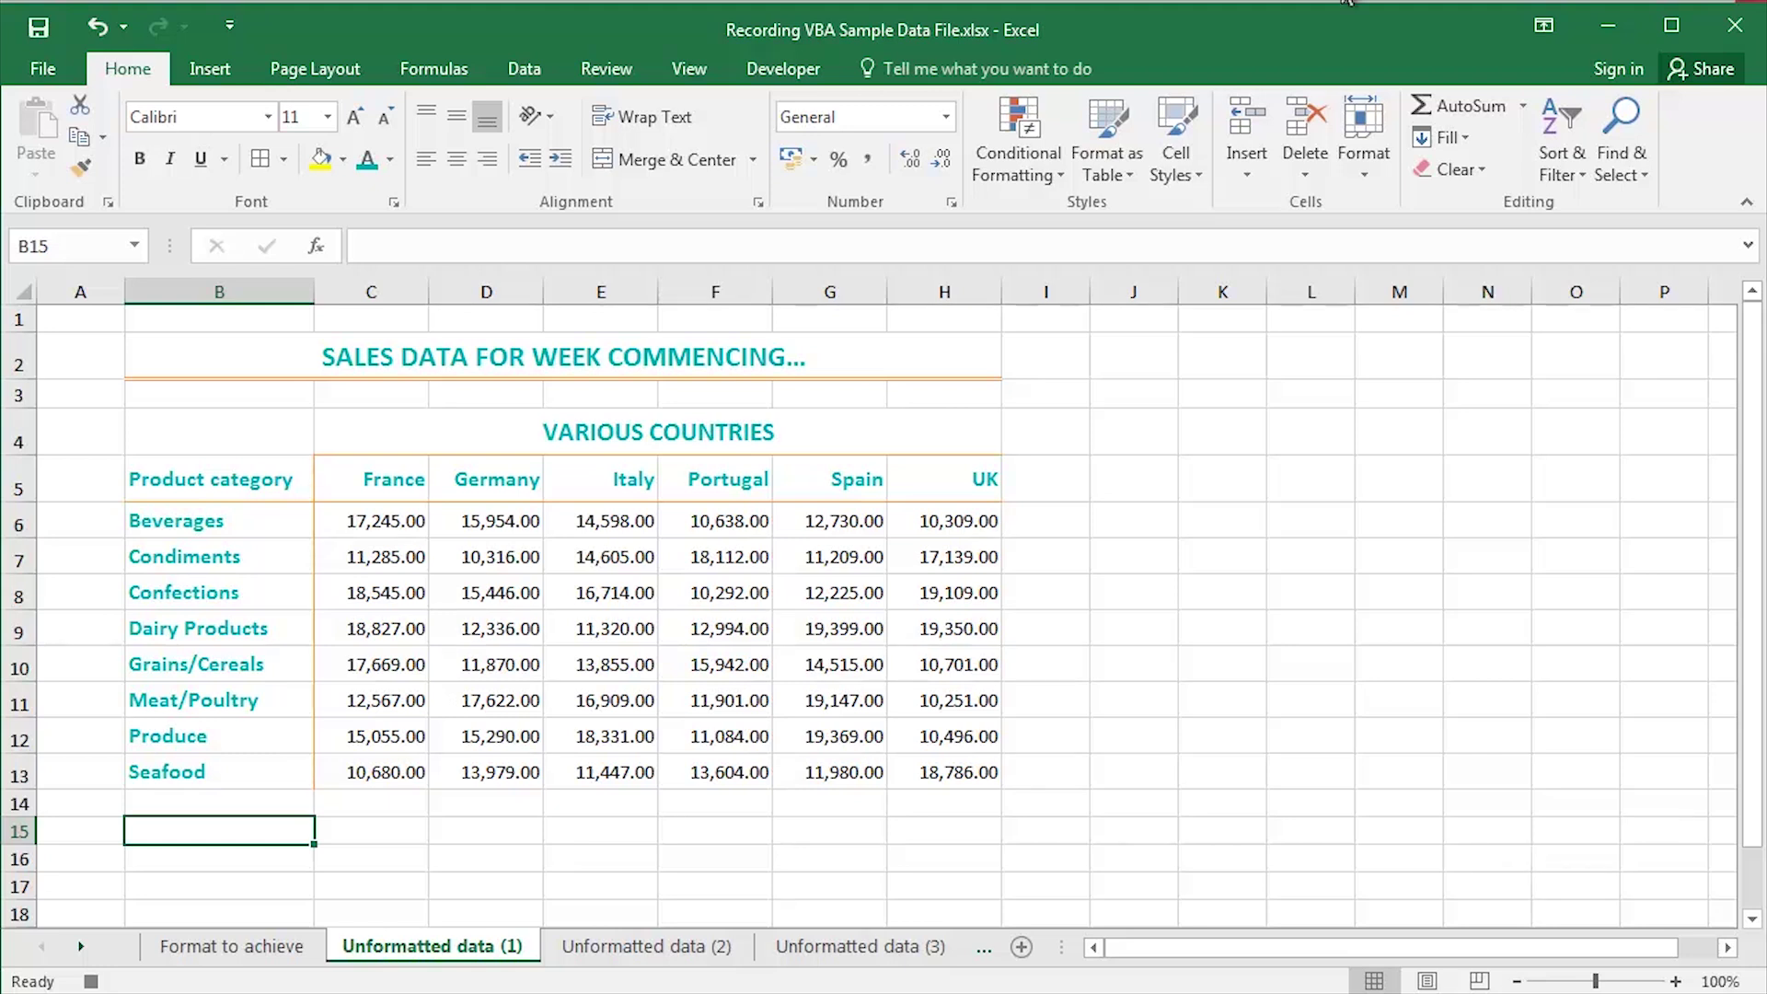
Step: Stop recording ApplyCustomFormats, check sheets (2) and (3), then return to Unformatted data (1)
left_click(773, 74)
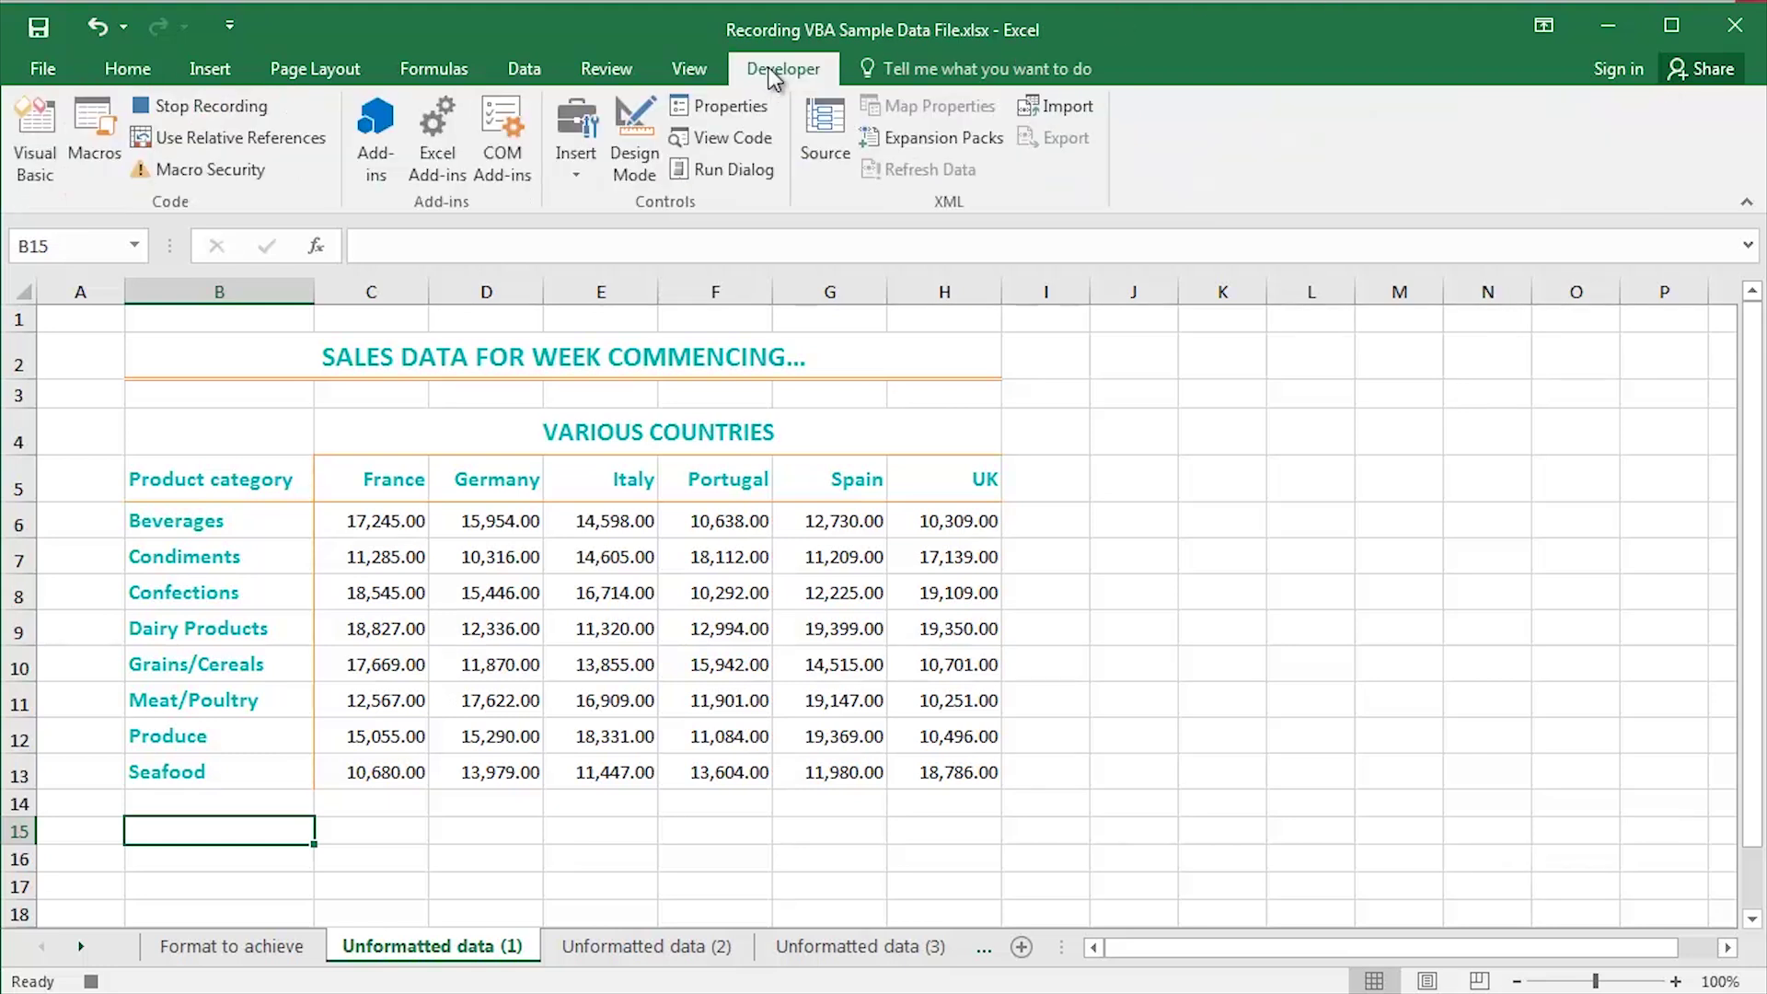
left_click(184, 107)
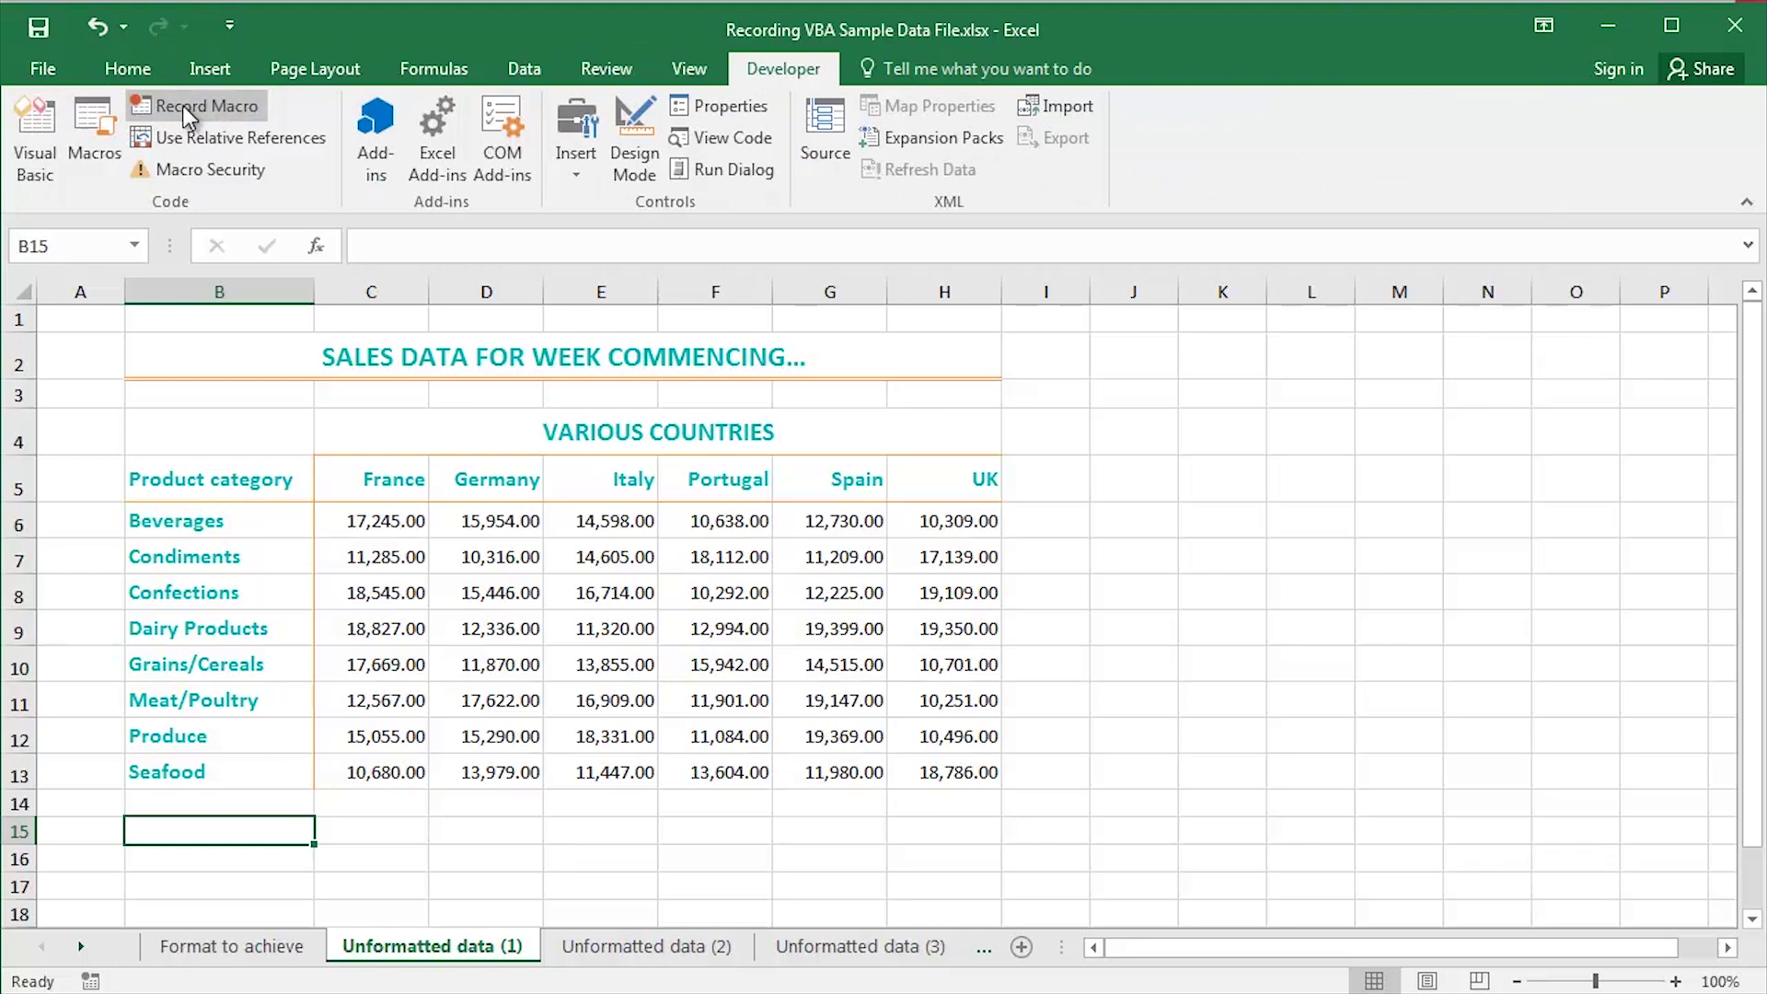
left_click(587, 948)
left_click(851, 948)
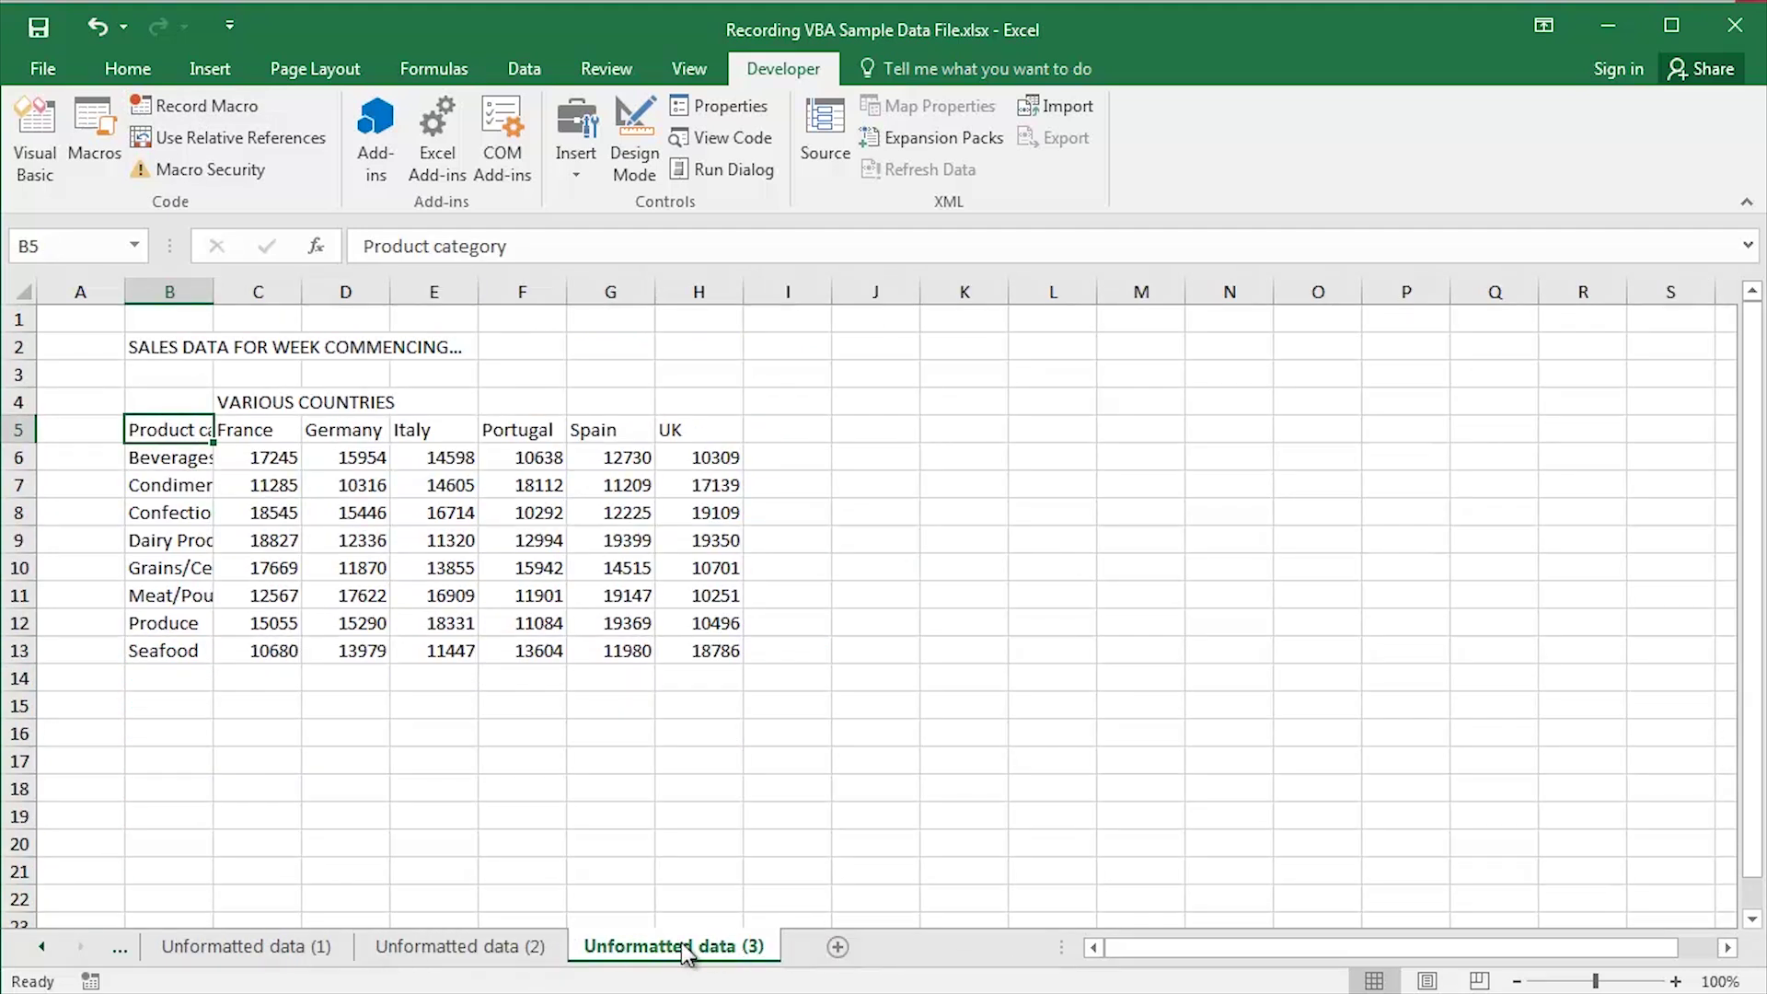
left_click(504, 948)
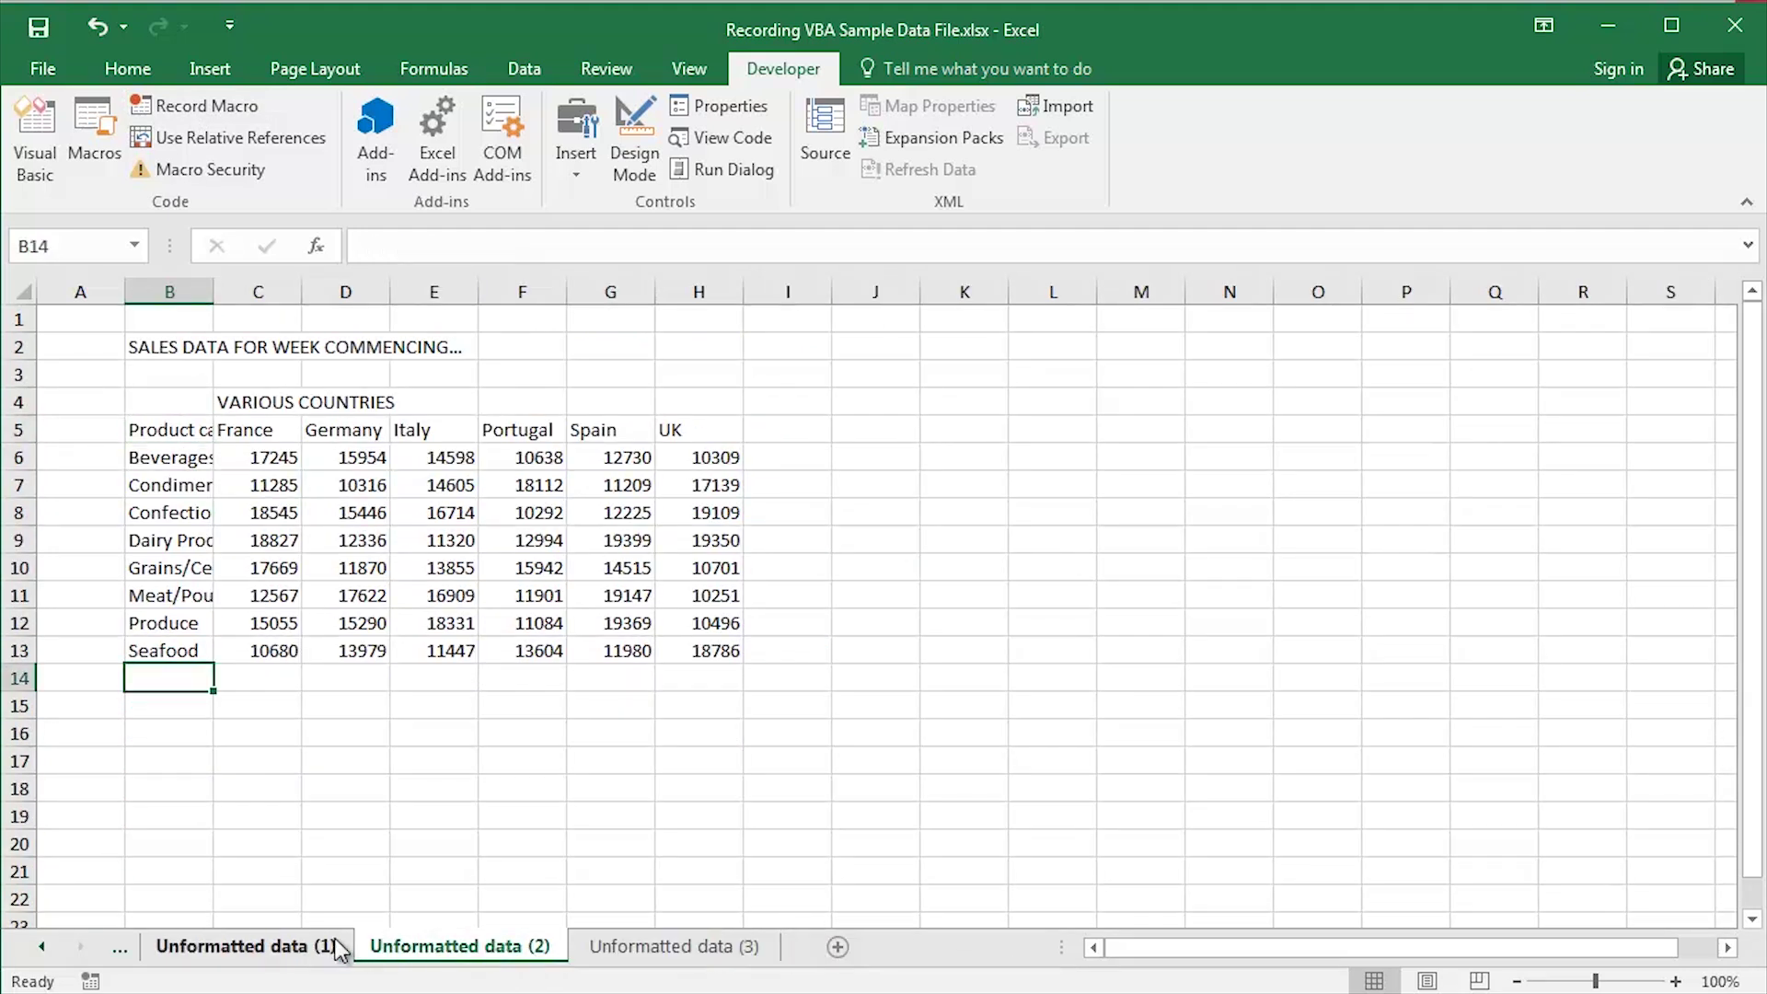
left_click(239, 946)
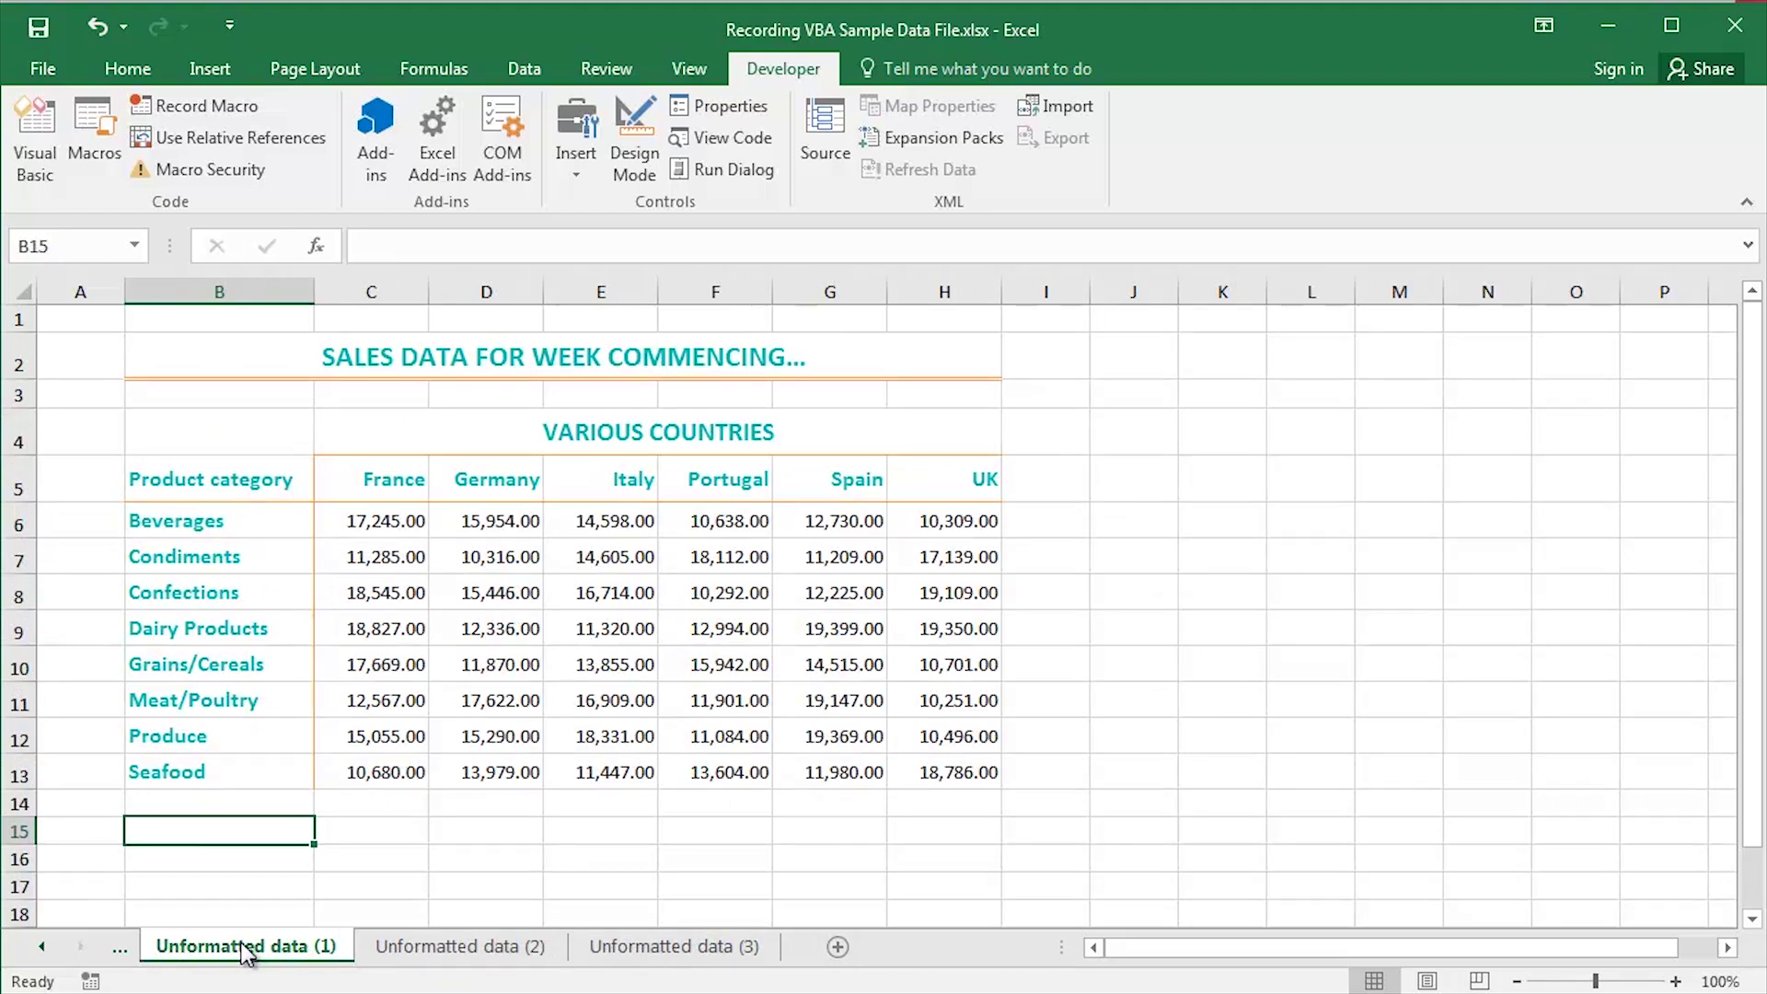
Step: Run the ApplyCustomFormats macro shortcut on the Unformatted data (2) and (3) sheets
left_click(454, 946)
left_click(202, 454)
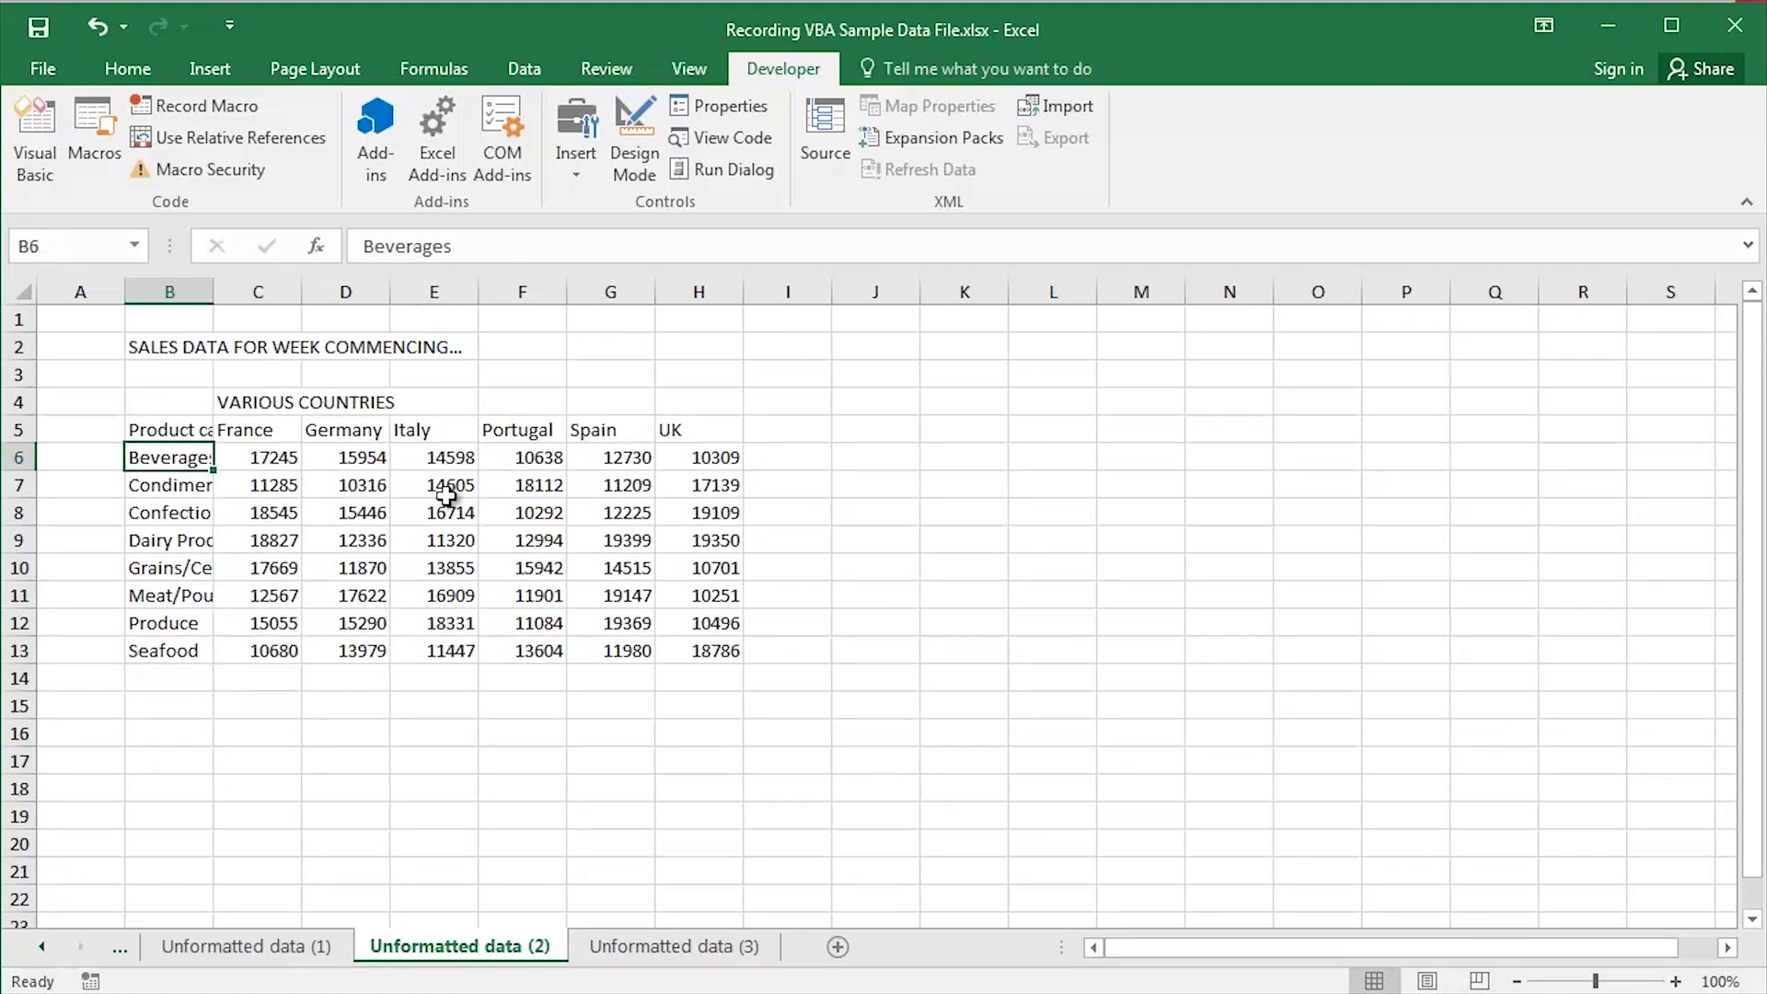
key("ctrl+shift+f")
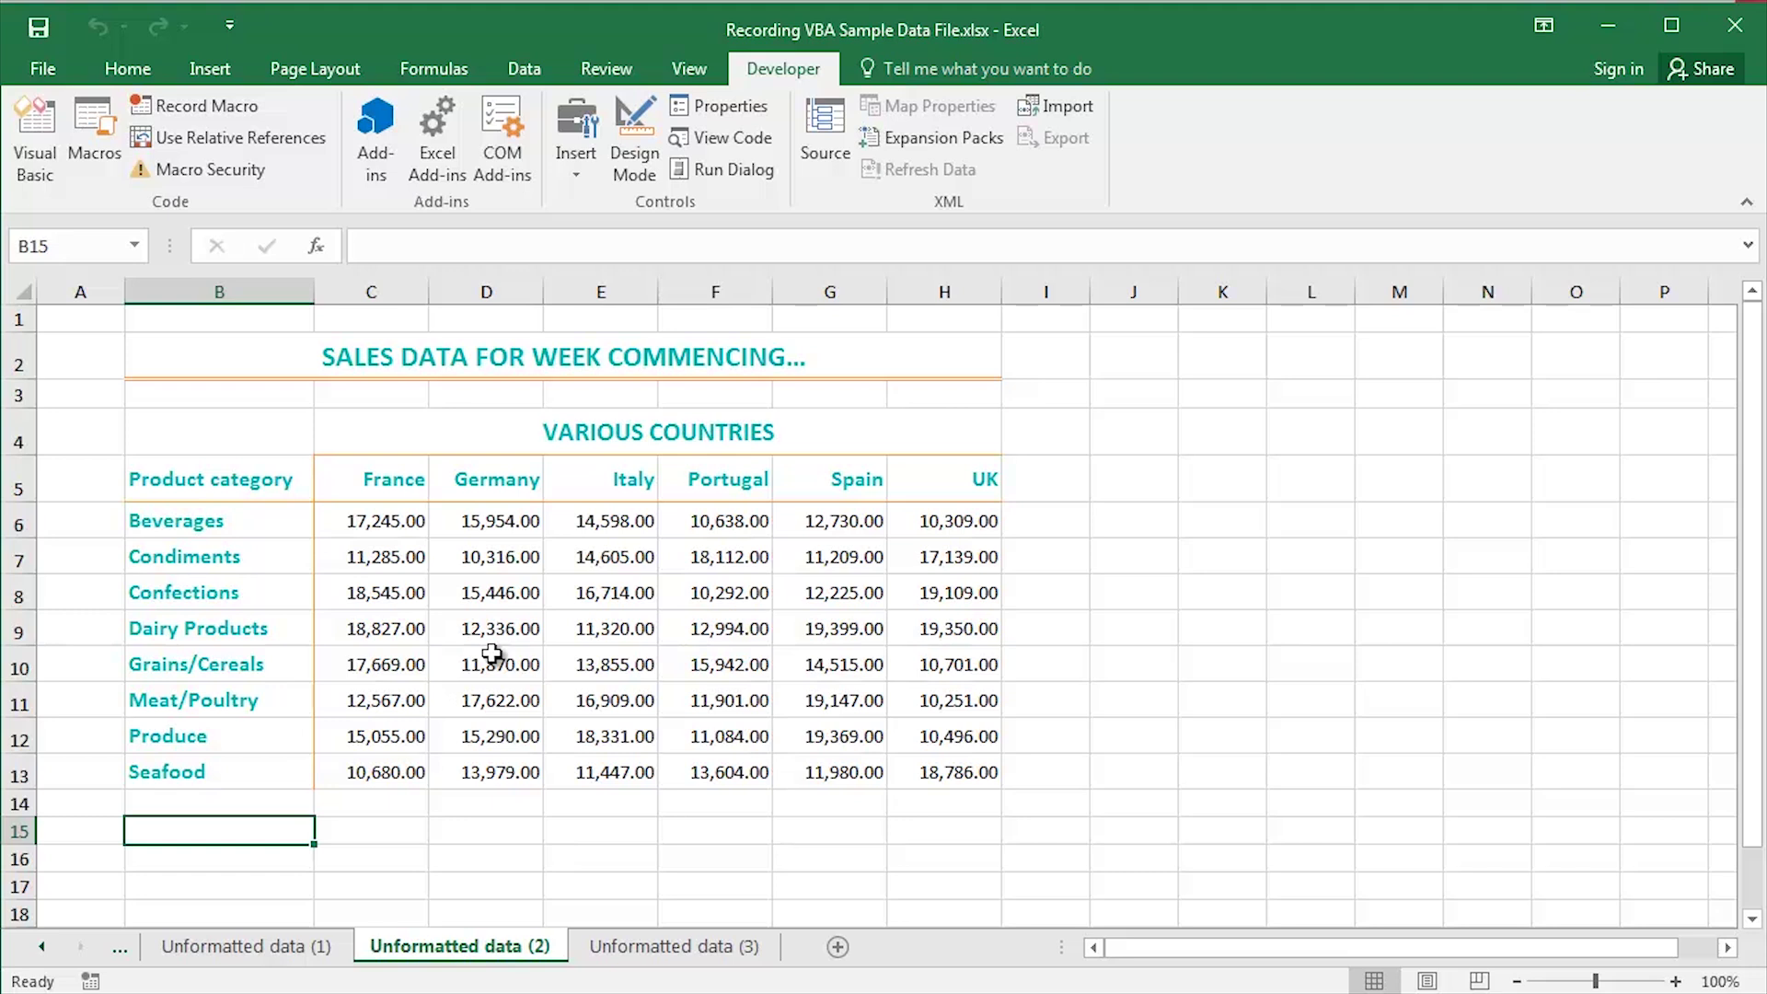
left_click(685, 947)
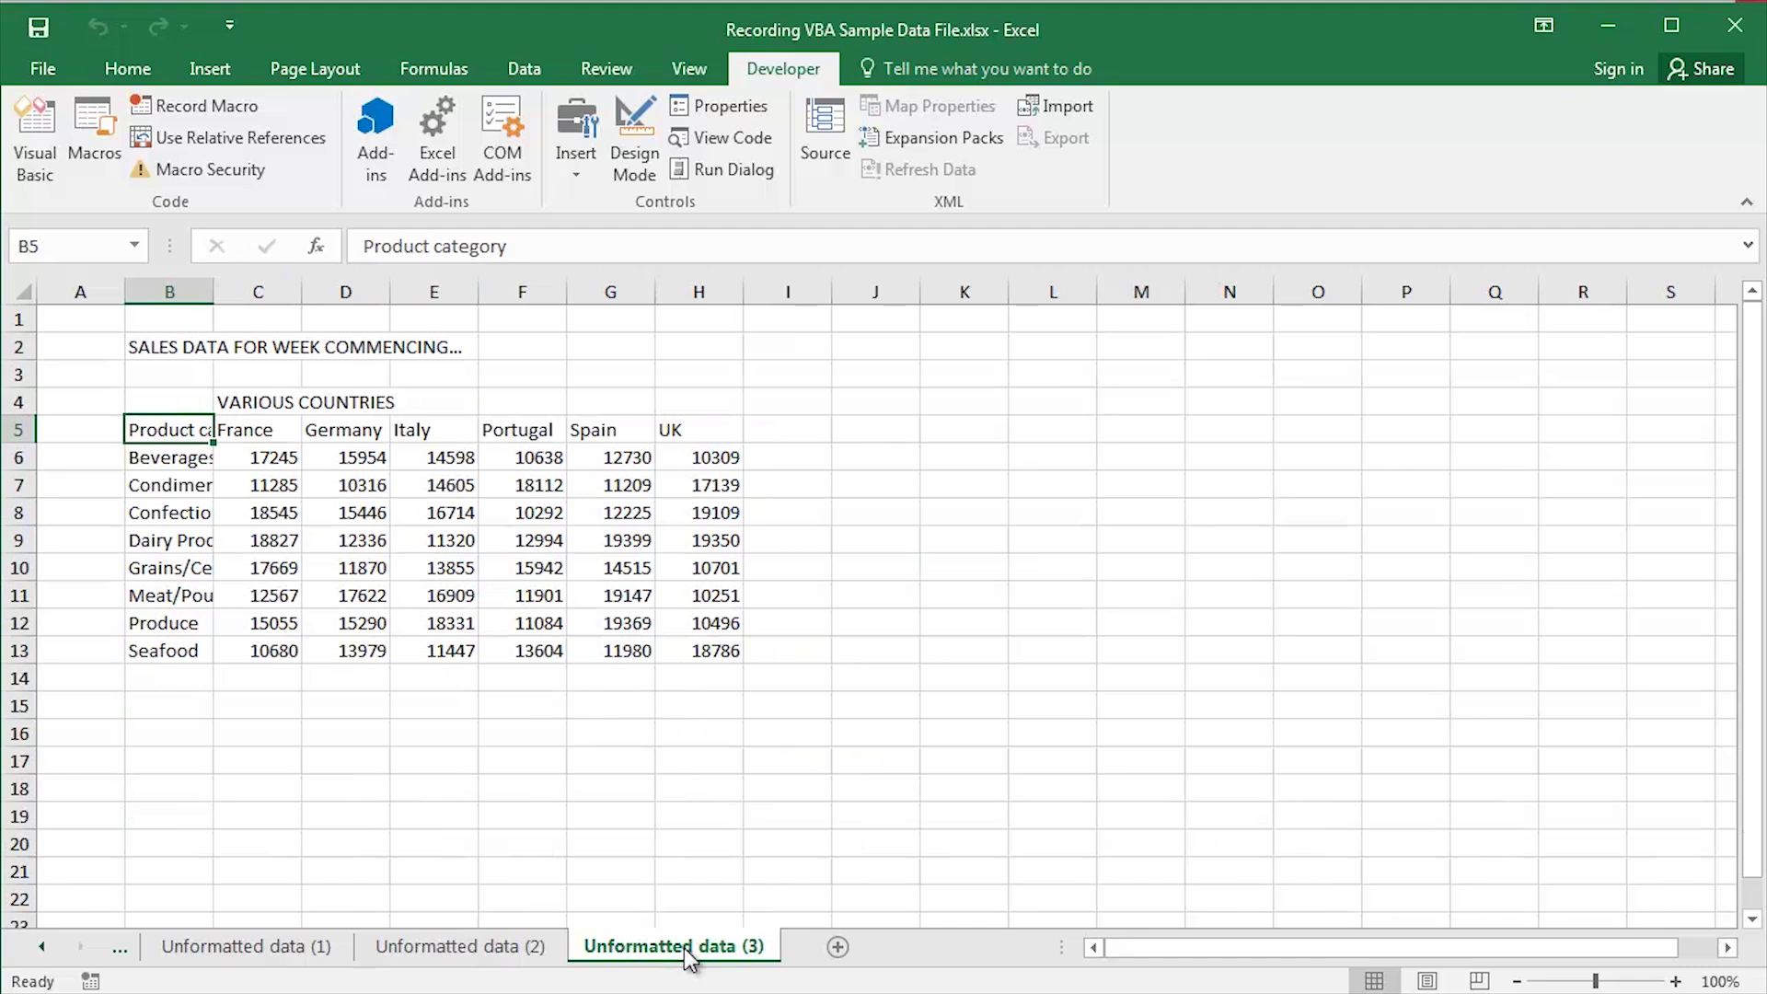
key("ctrl+shift+f")
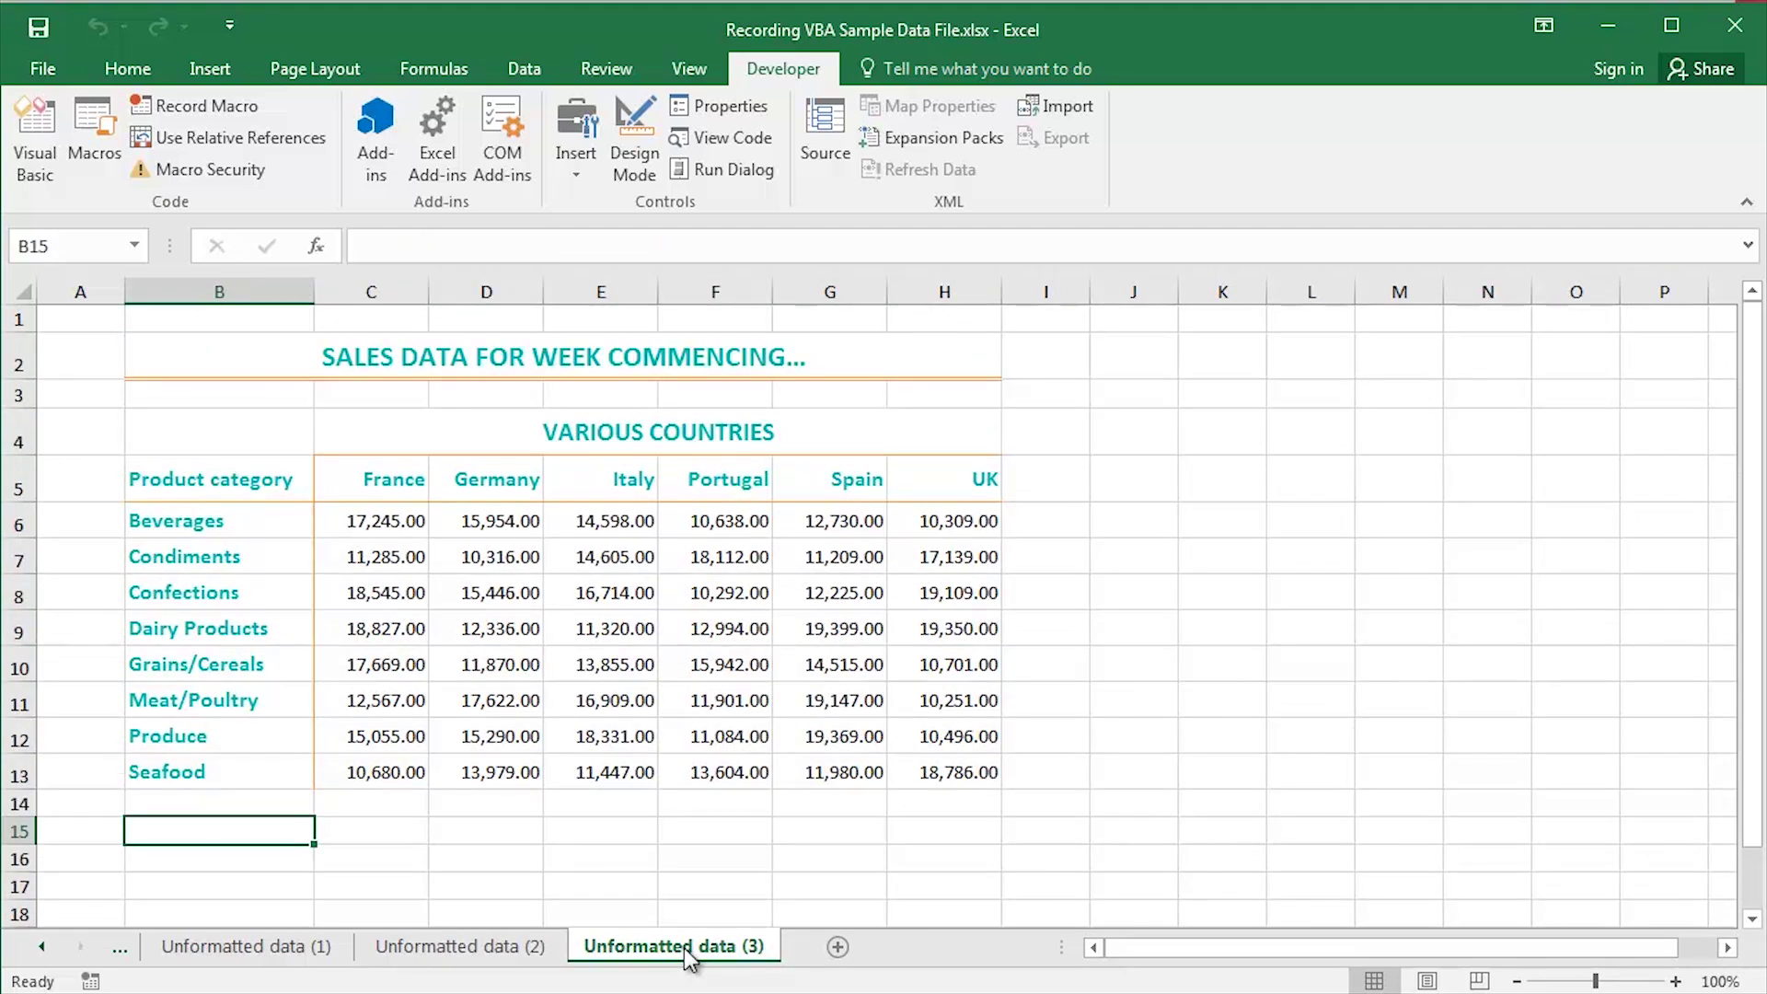